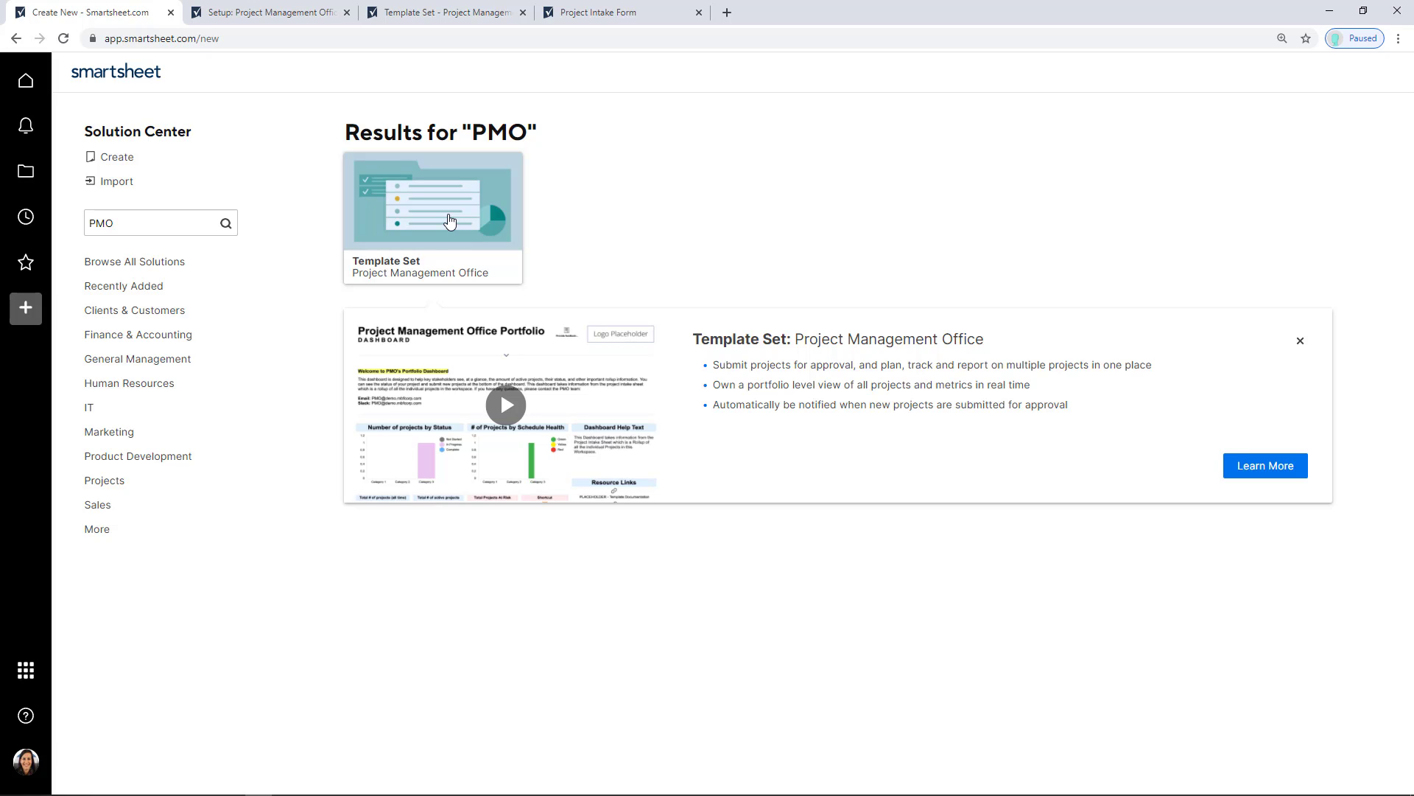
Review the setup page of the Project Management Office template set and switch to the template set's folder
{"action": "left_click", "coordinate": [1226, 467]}
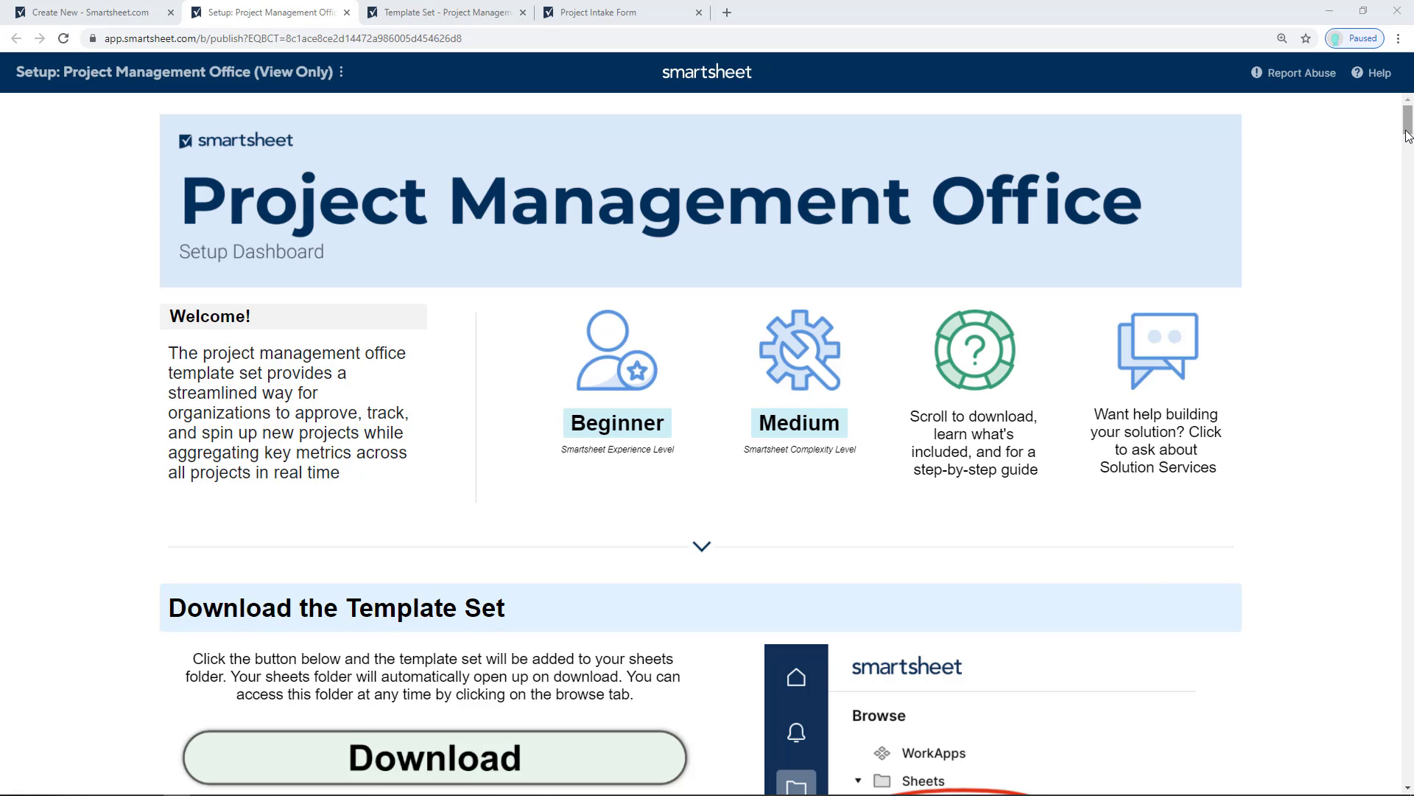
{"action": "mouse_move", "coordinate": [1407, 134]}
{"action": "left_mouse_down"}
{"action": "mouse_move", "coordinate": [1409, 229]}
{"action": "mouse_move", "coordinate": [1411, 129]}
{"action": "left_mouse_up"}
{"action": "left_click", "coordinate": [420, 13]}
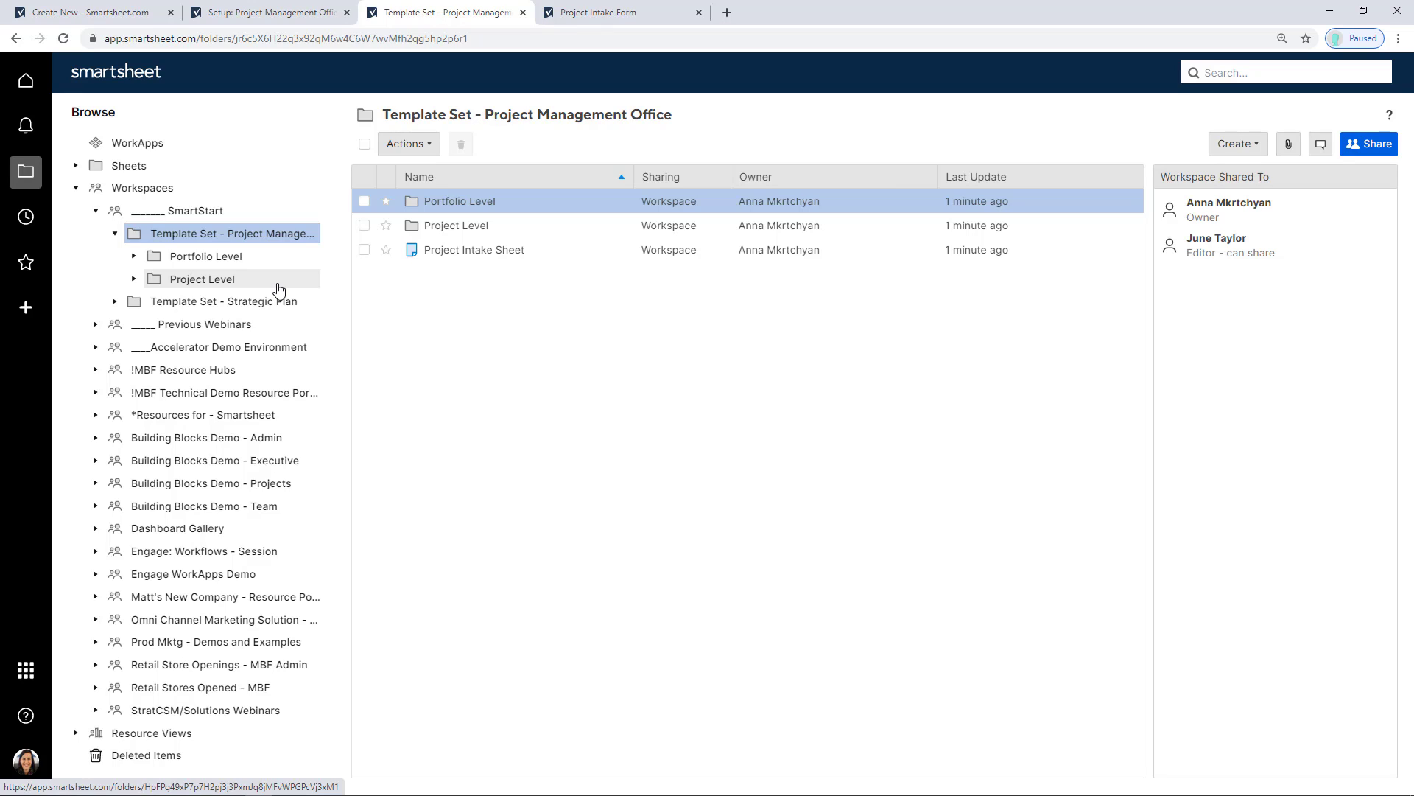
Open the Project Intake Sheet in a new tab and review its sharing settings
{"action": "right_click", "coordinate": [462, 256]}
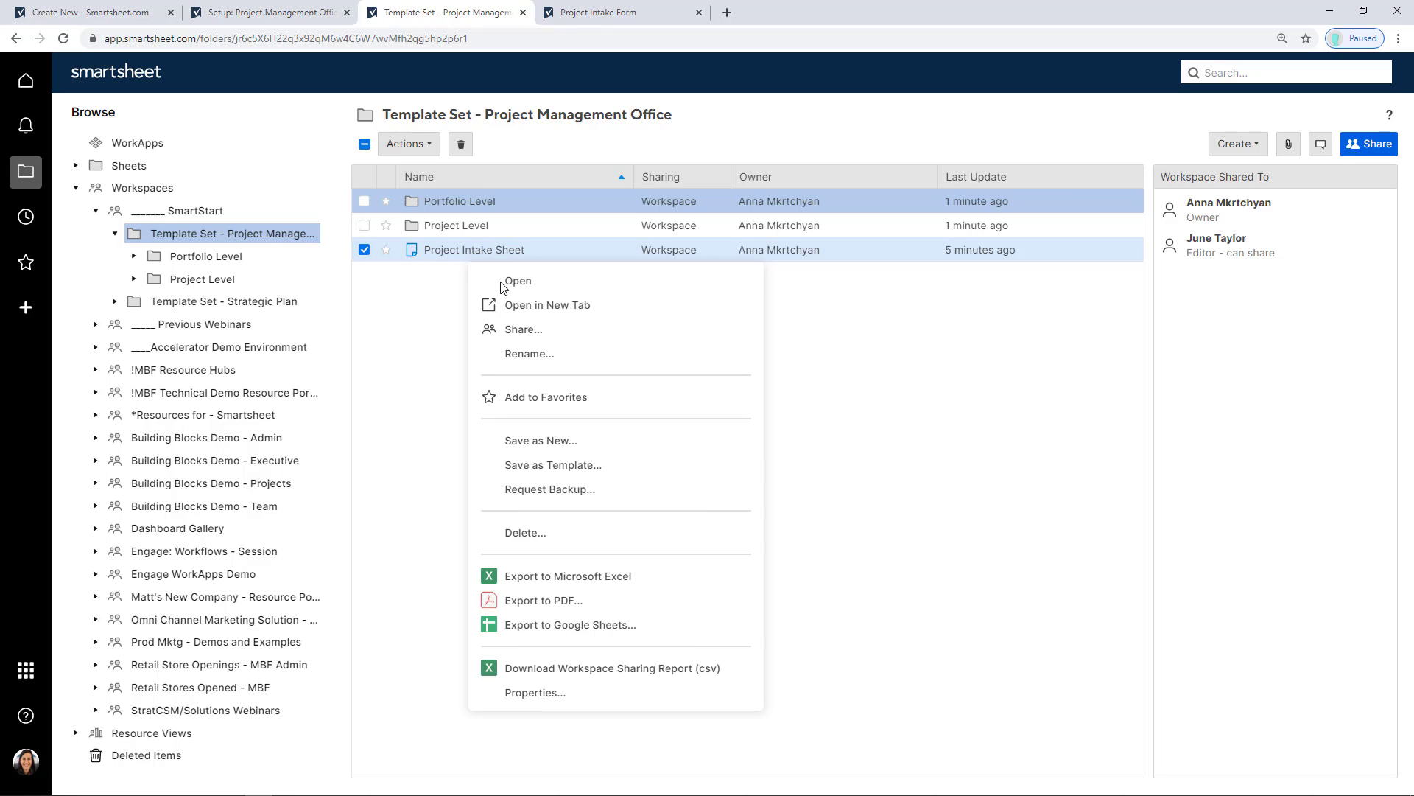
{"action": "left_click", "coordinate": [517, 306]}
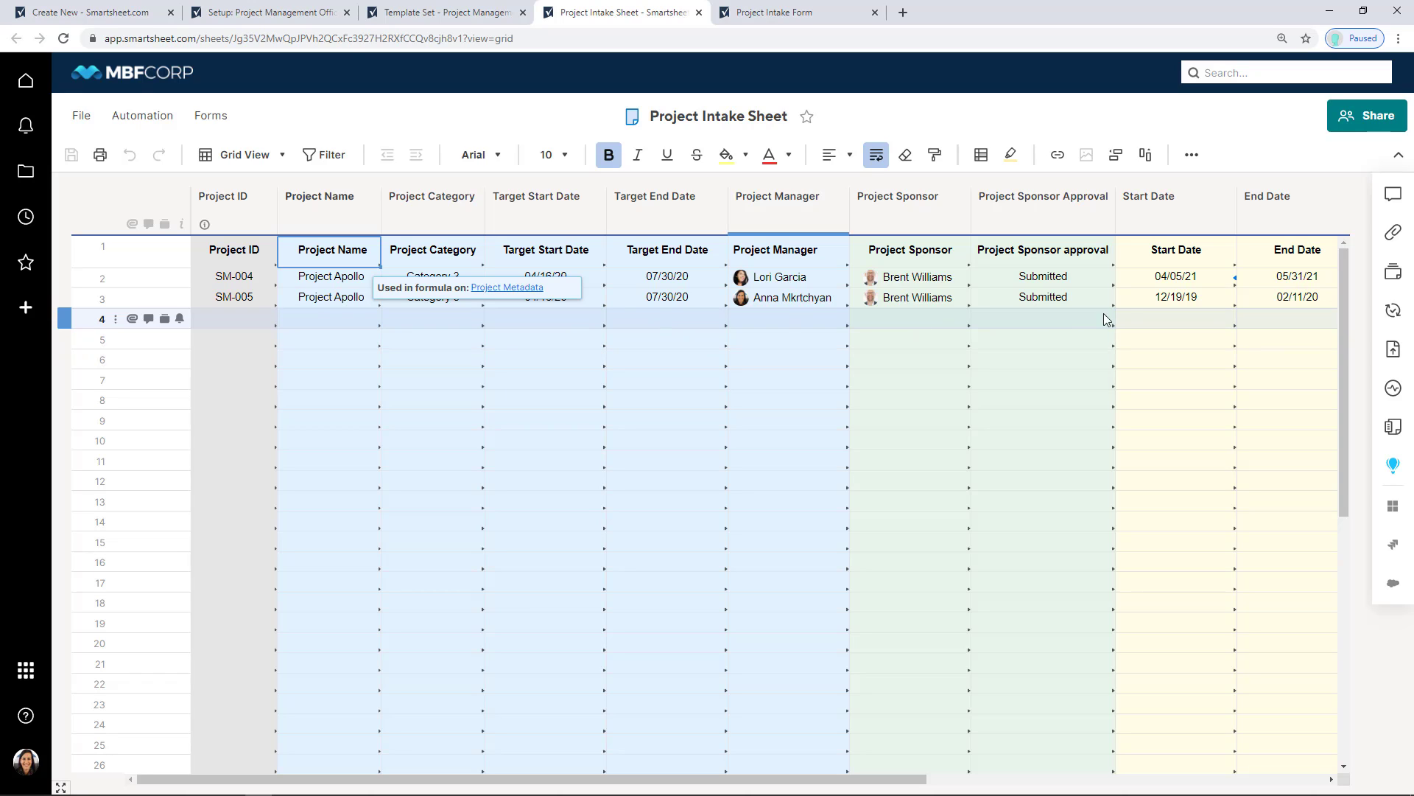
{"action": "left_click", "coordinate": [1372, 118]}
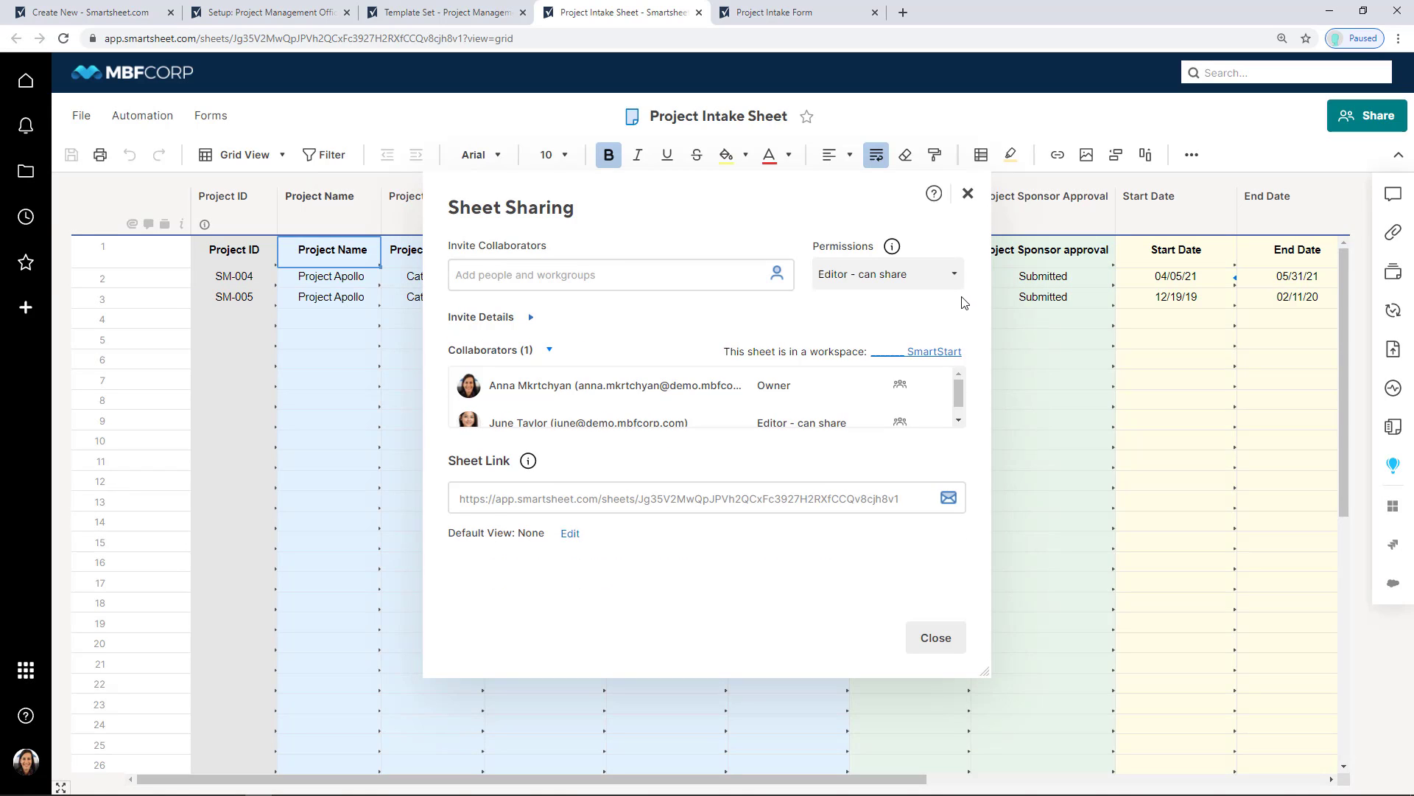
{"action": "left_click", "coordinate": [935, 638]}
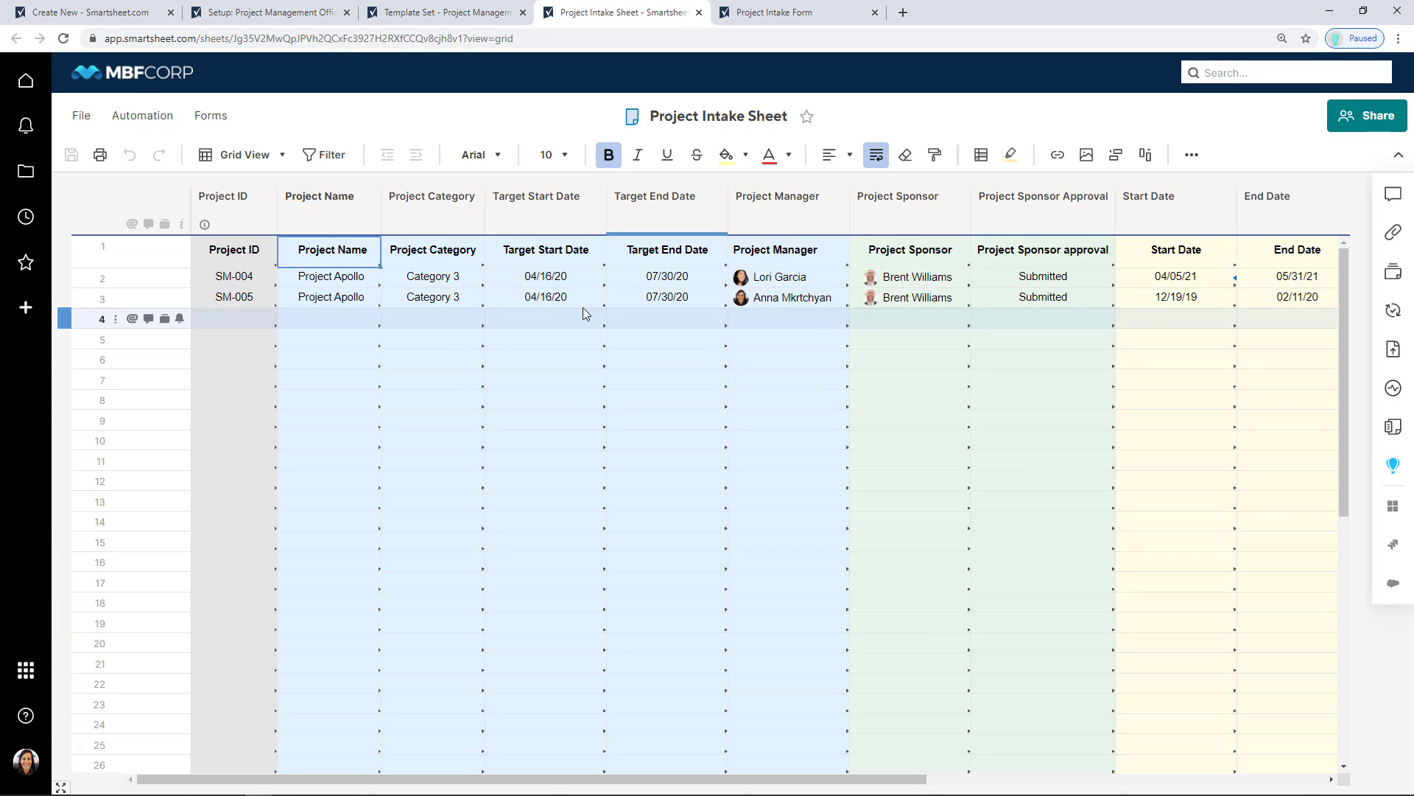
Submit the filled-in "New Project Request" on the Project Intake Form and refresh the Project Intake Sheet with the new entry
{"action": "left_click", "coordinate": [212, 118]}
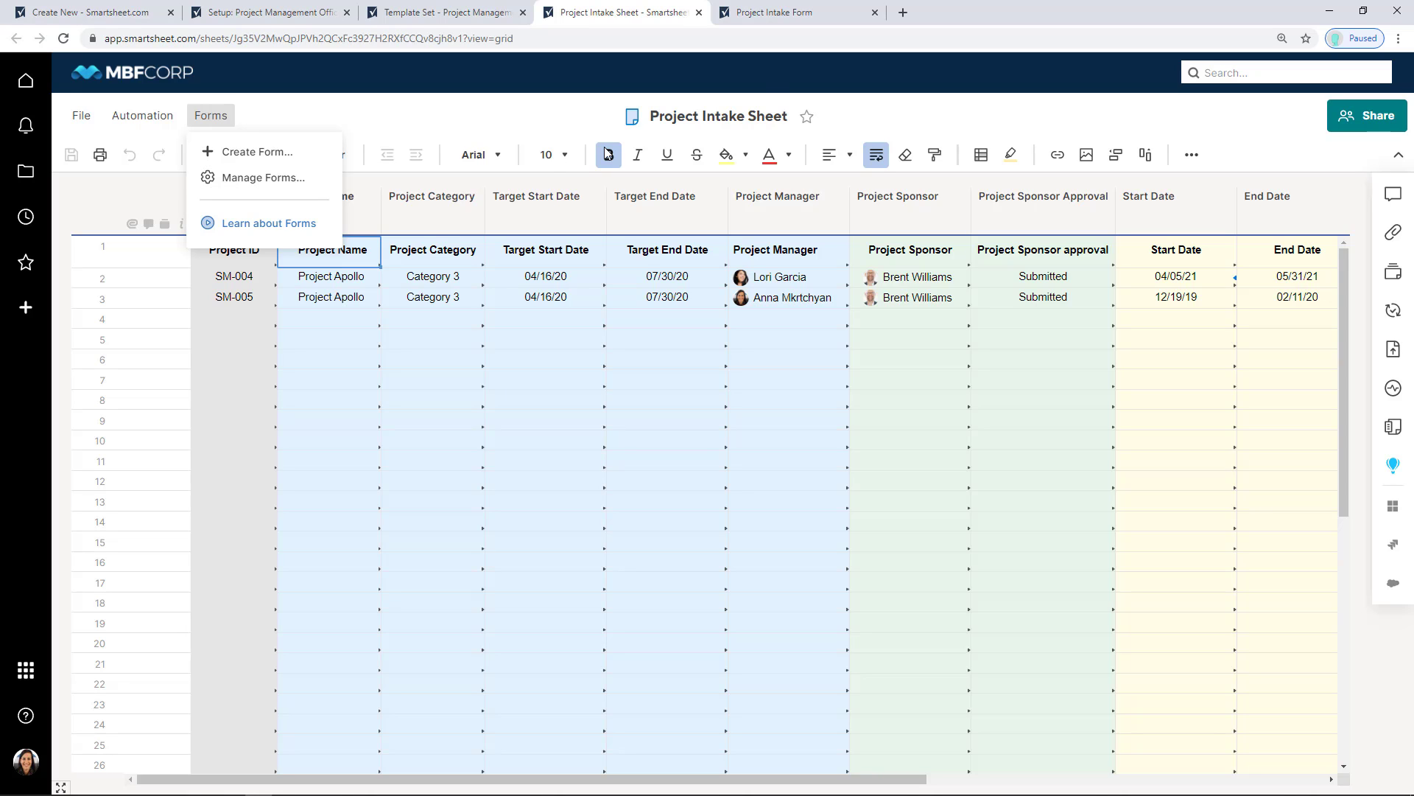
{"action": "left_click", "coordinate": [811, 21]}
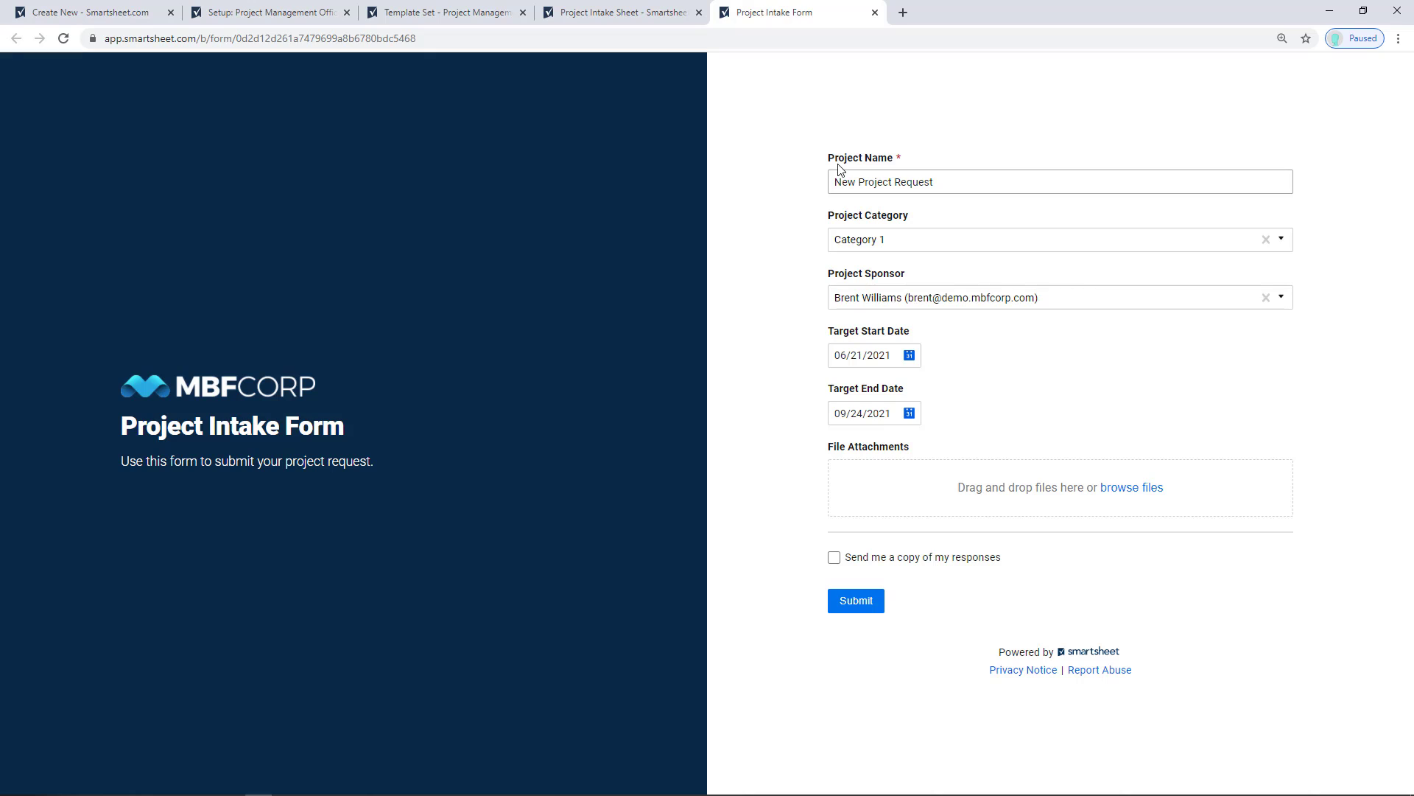
{"action": "left_click", "coordinate": [855, 182]}
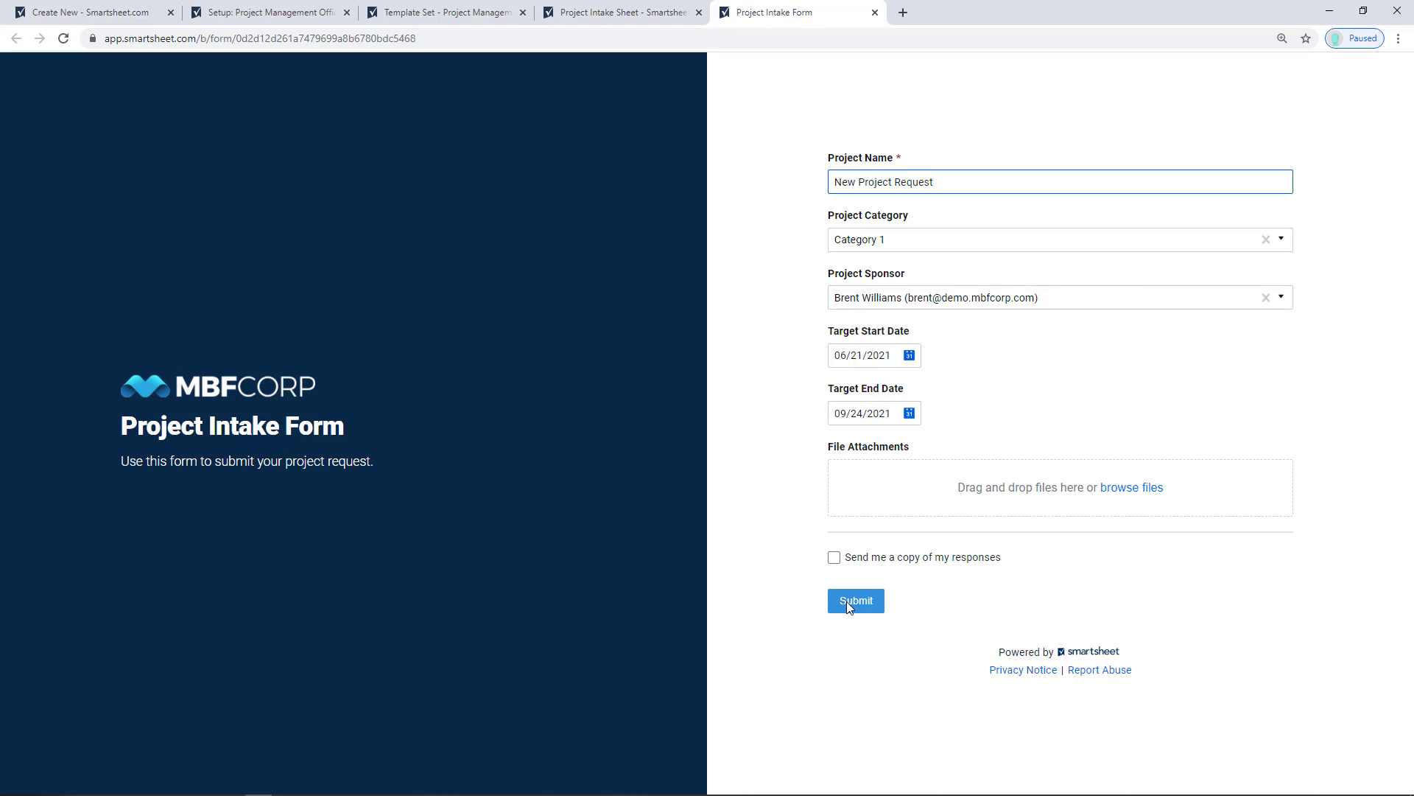
{"action": "left_click", "coordinate": [847, 601]}
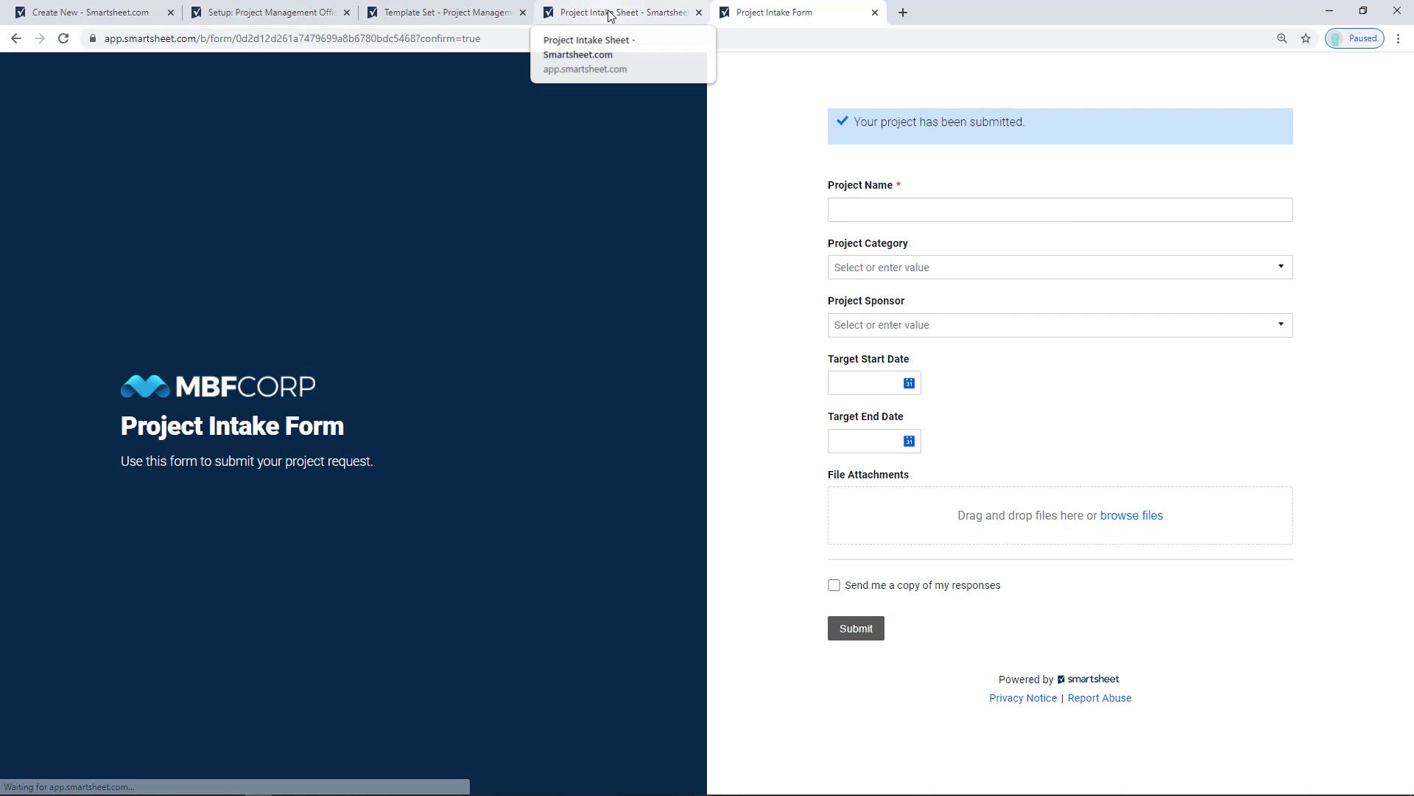
{"action": "left_click", "coordinate": [611, 14]}
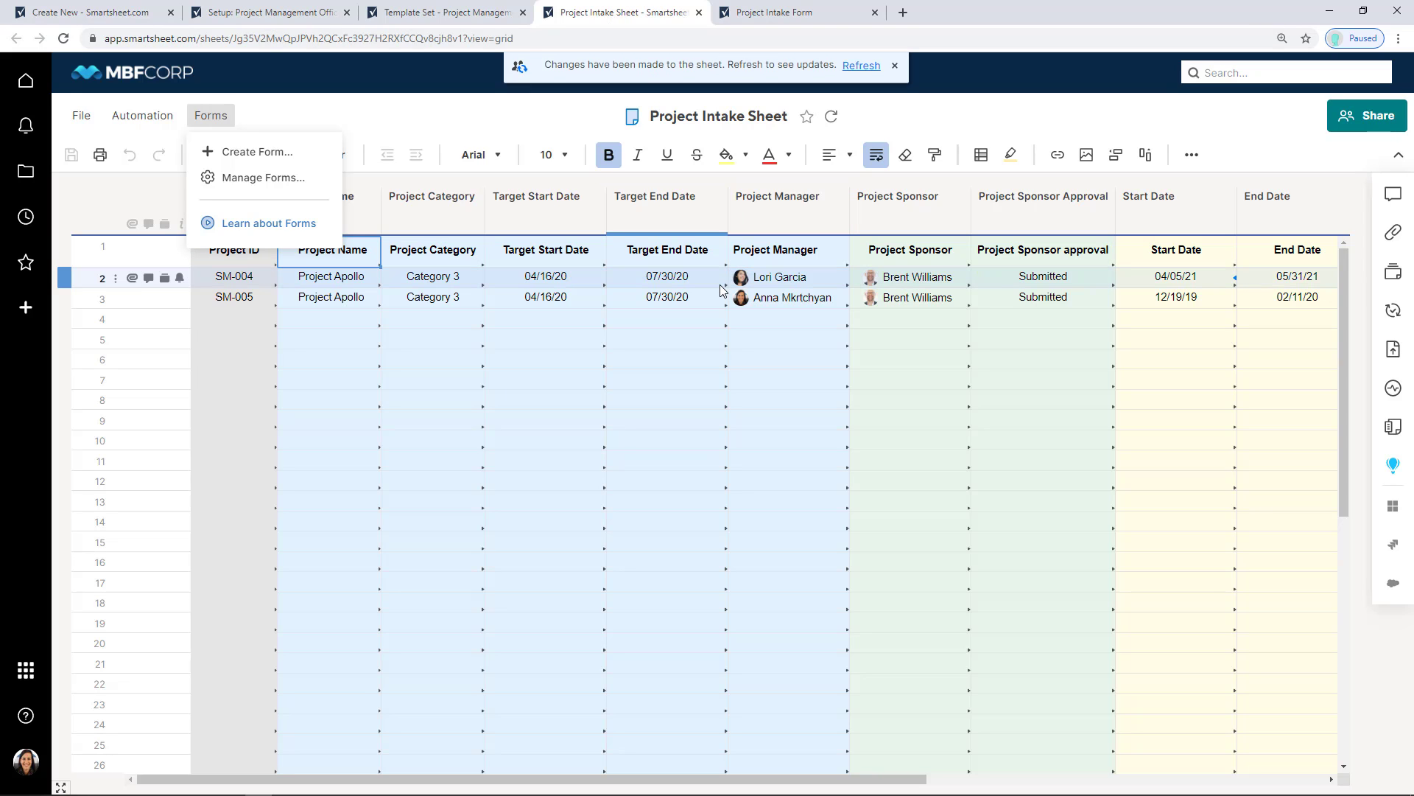
{"action": "left_click", "coordinate": [860, 68]}
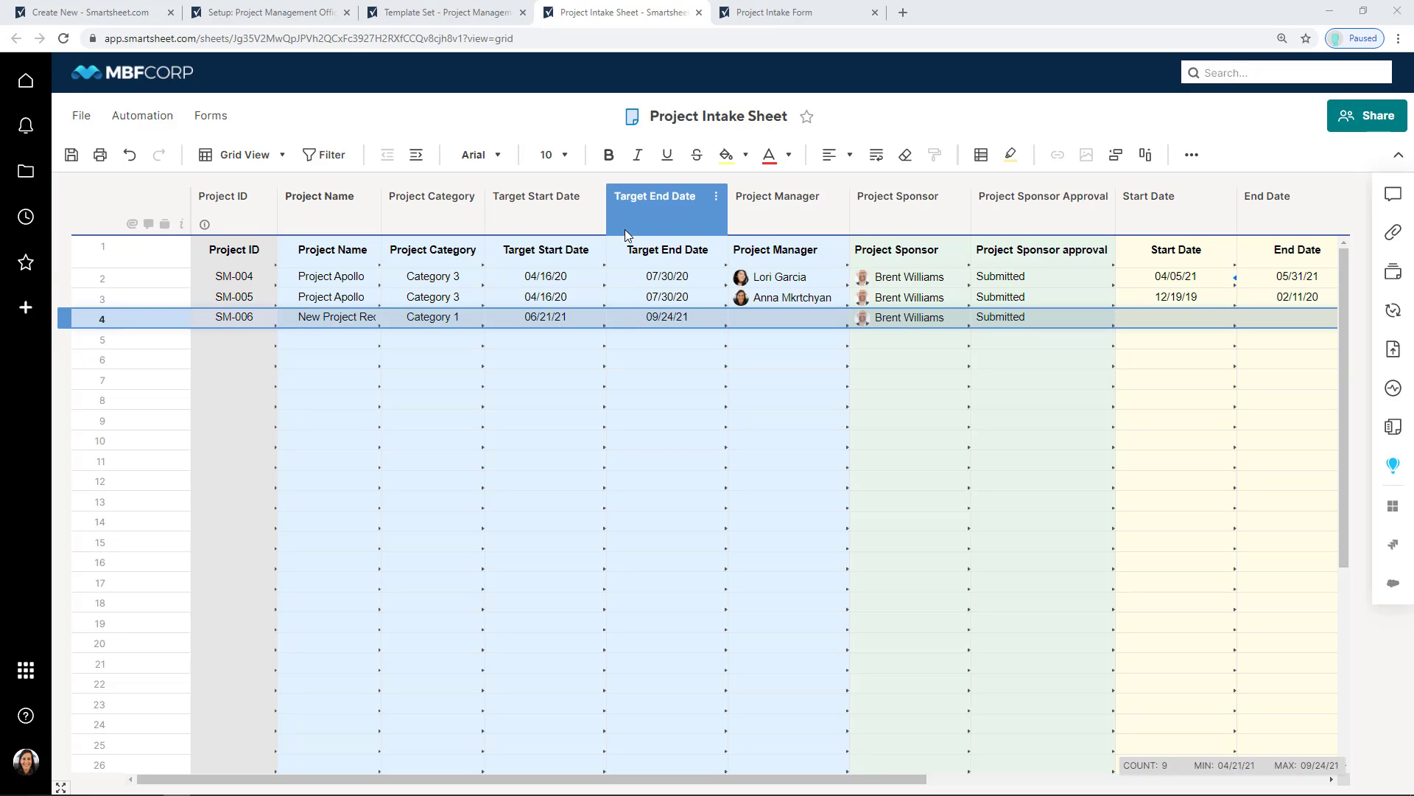
Assign a project manager to the New Project Request row in the Project Intake Sheet and save the sheet
{"action": "left_click", "coordinate": [162, 124]}
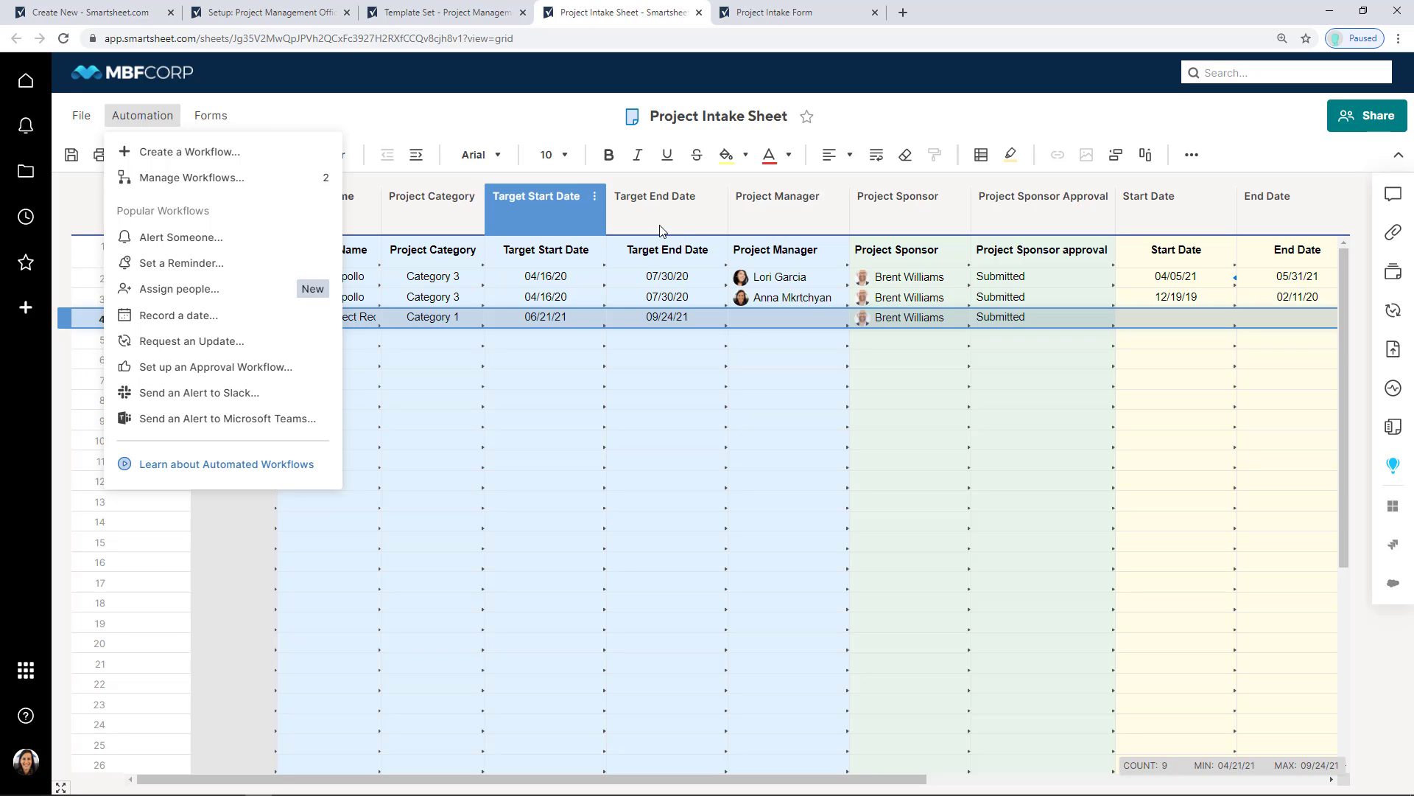
{"action": "left_click", "coordinate": [813, 316]}
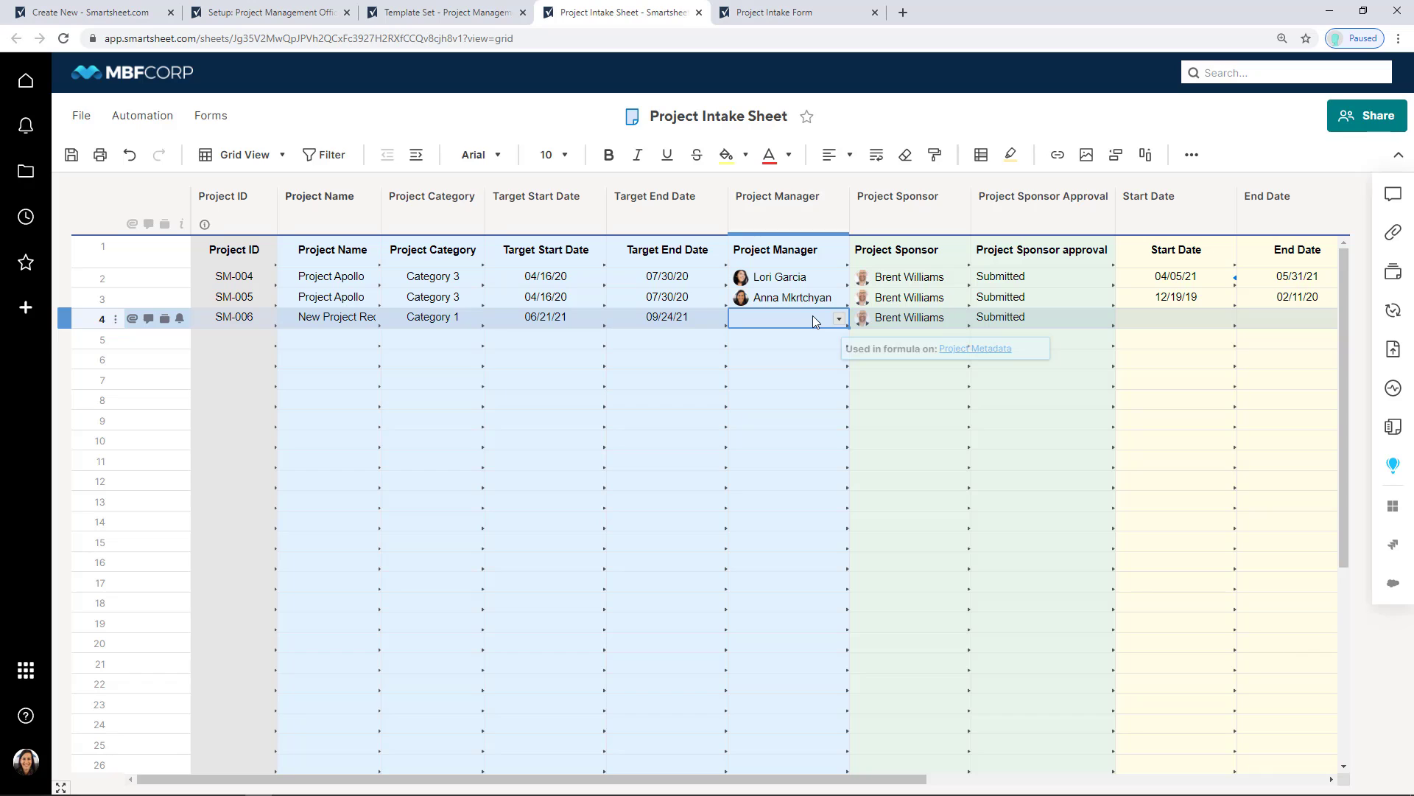
{"action": "type", "text": "anna"}
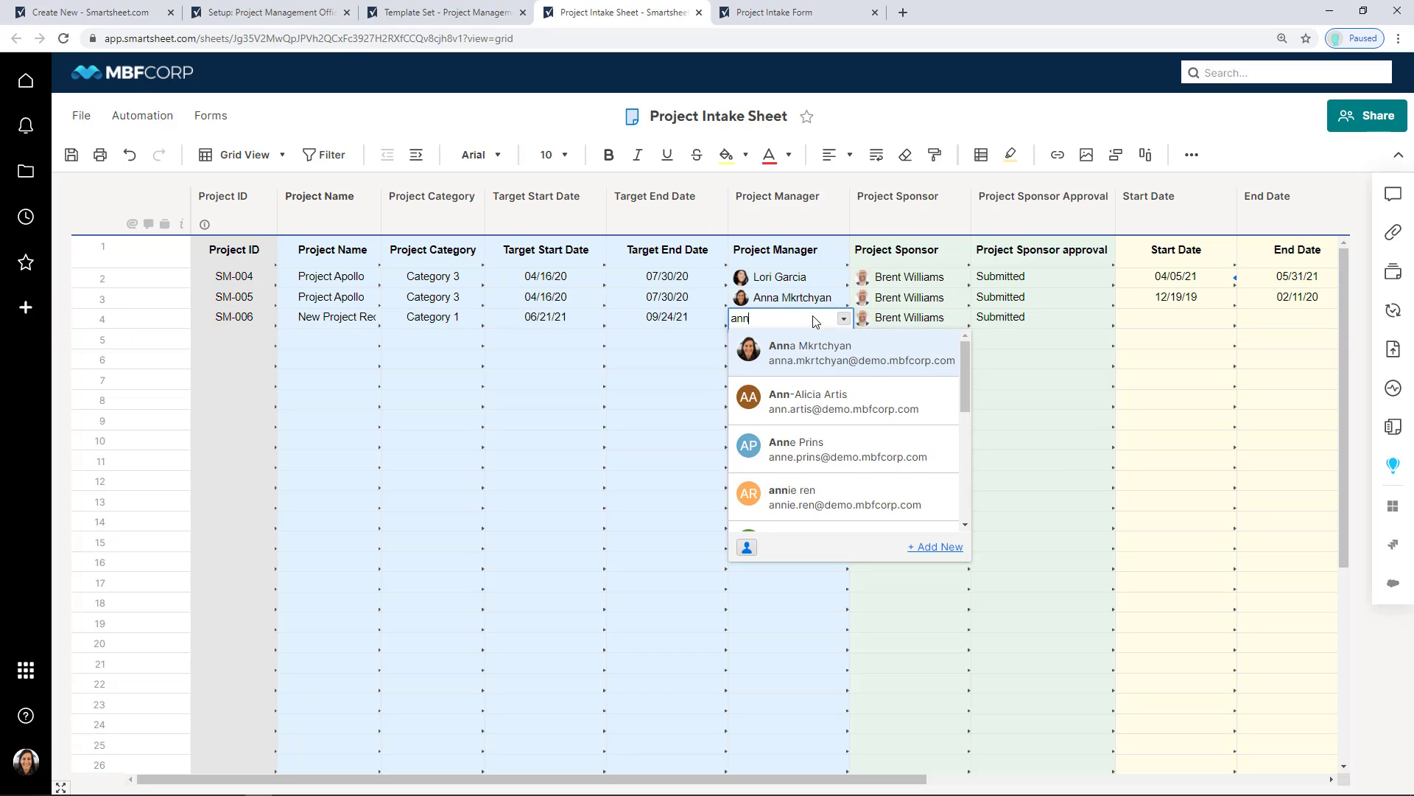
{"action": "left_click", "coordinate": [815, 351]}
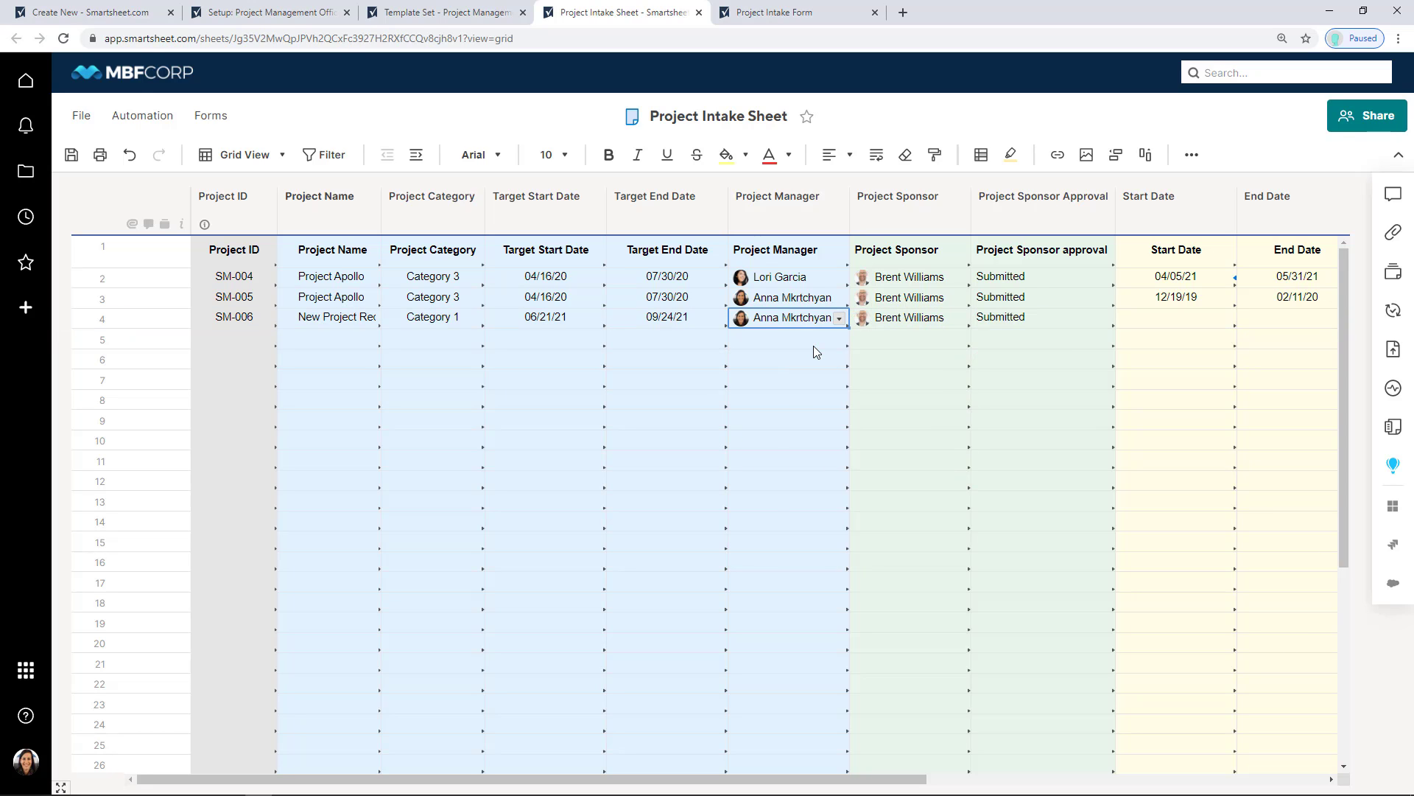
{"action": "left_click", "coordinate": [71, 155]}
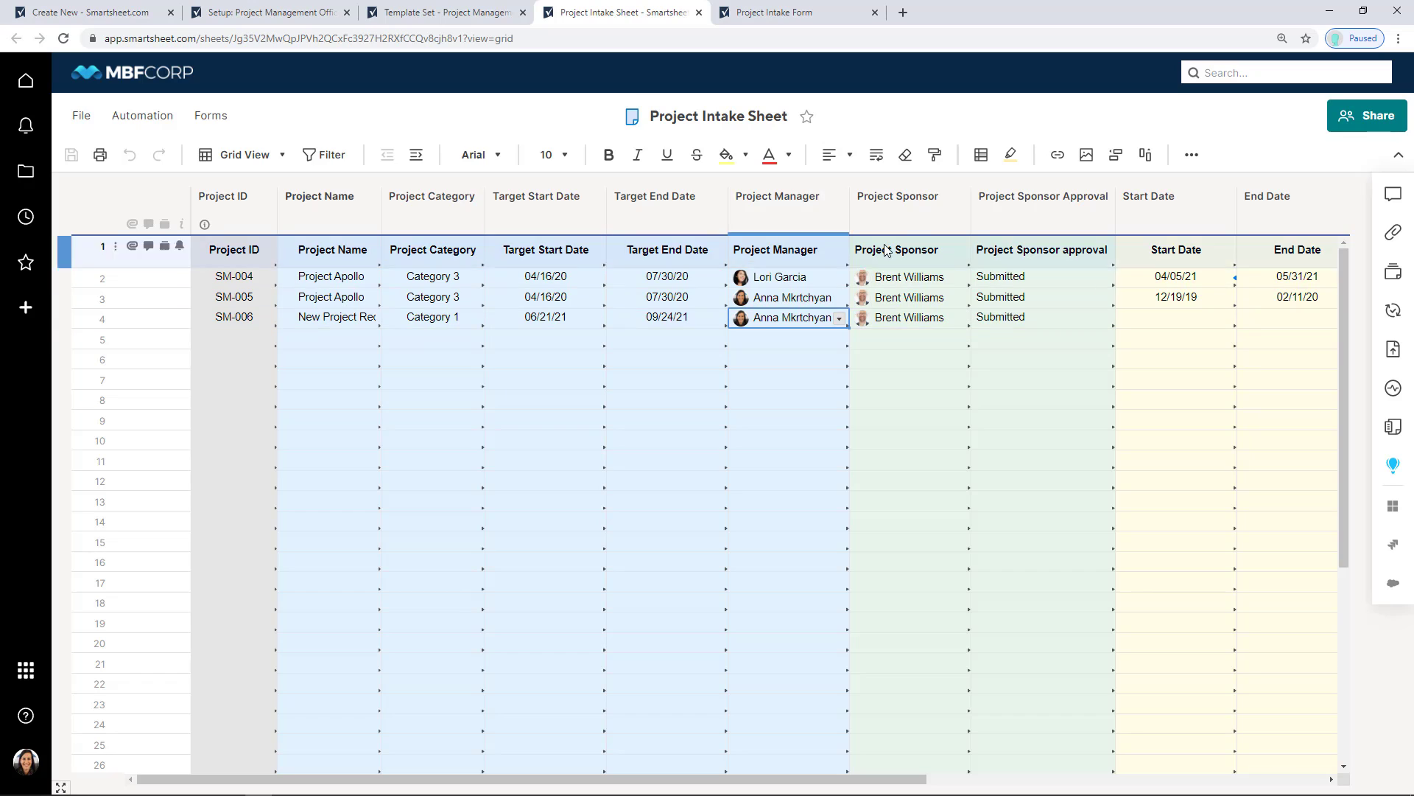
Review the details of the latest "New Project Assigned" notification and return to the sheet
{"action": "left_click", "coordinate": [808, 199]}
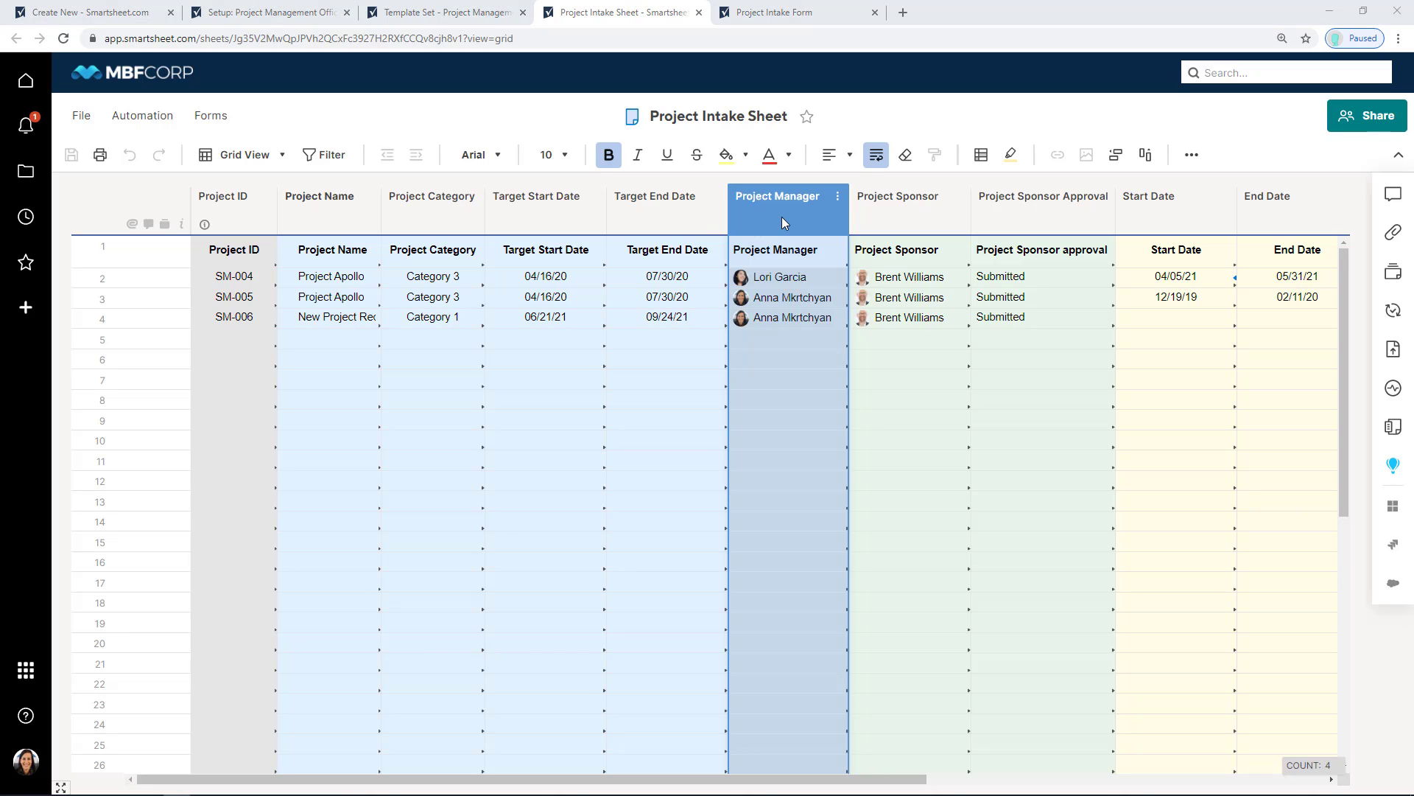
{"action": "left_click", "coordinate": [25, 125]}
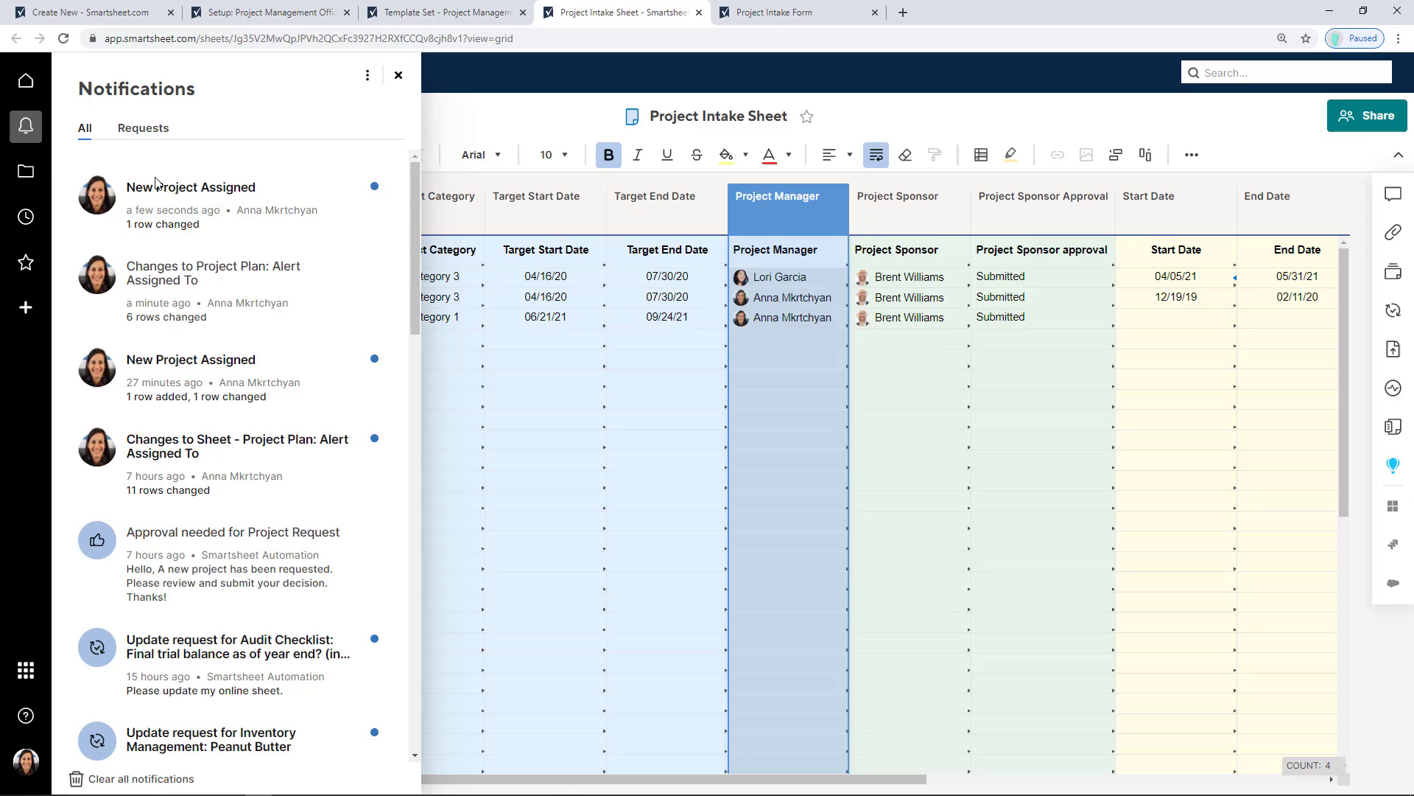
{"action": "left_click", "coordinate": [211, 208]}
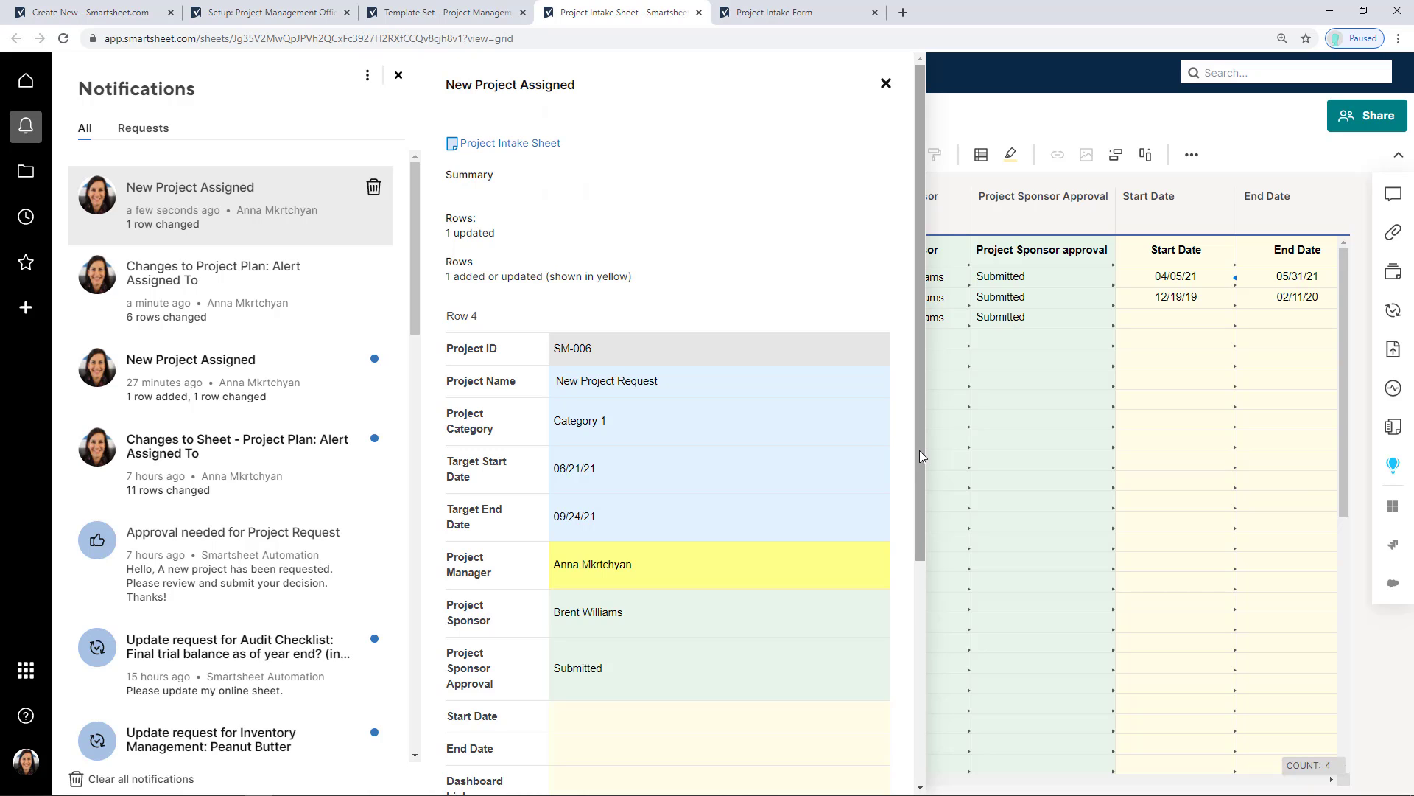
{"action": "left_click", "coordinate": [950, 302]}
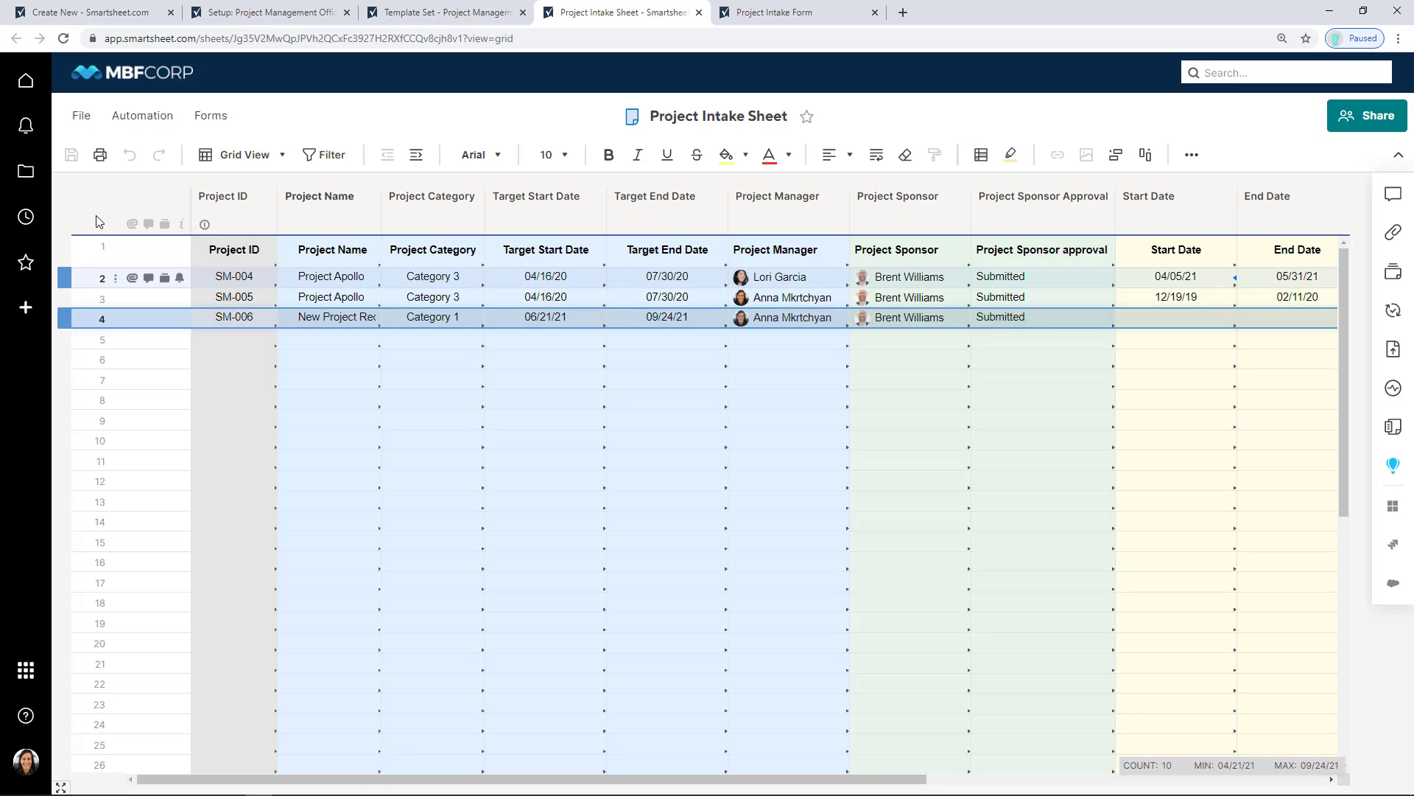
Pin Task Rollup, Project Plan and Dashboard - Project Tracking & Rollup among the recently opened items
{"action": "left_click", "coordinate": [26, 174]}
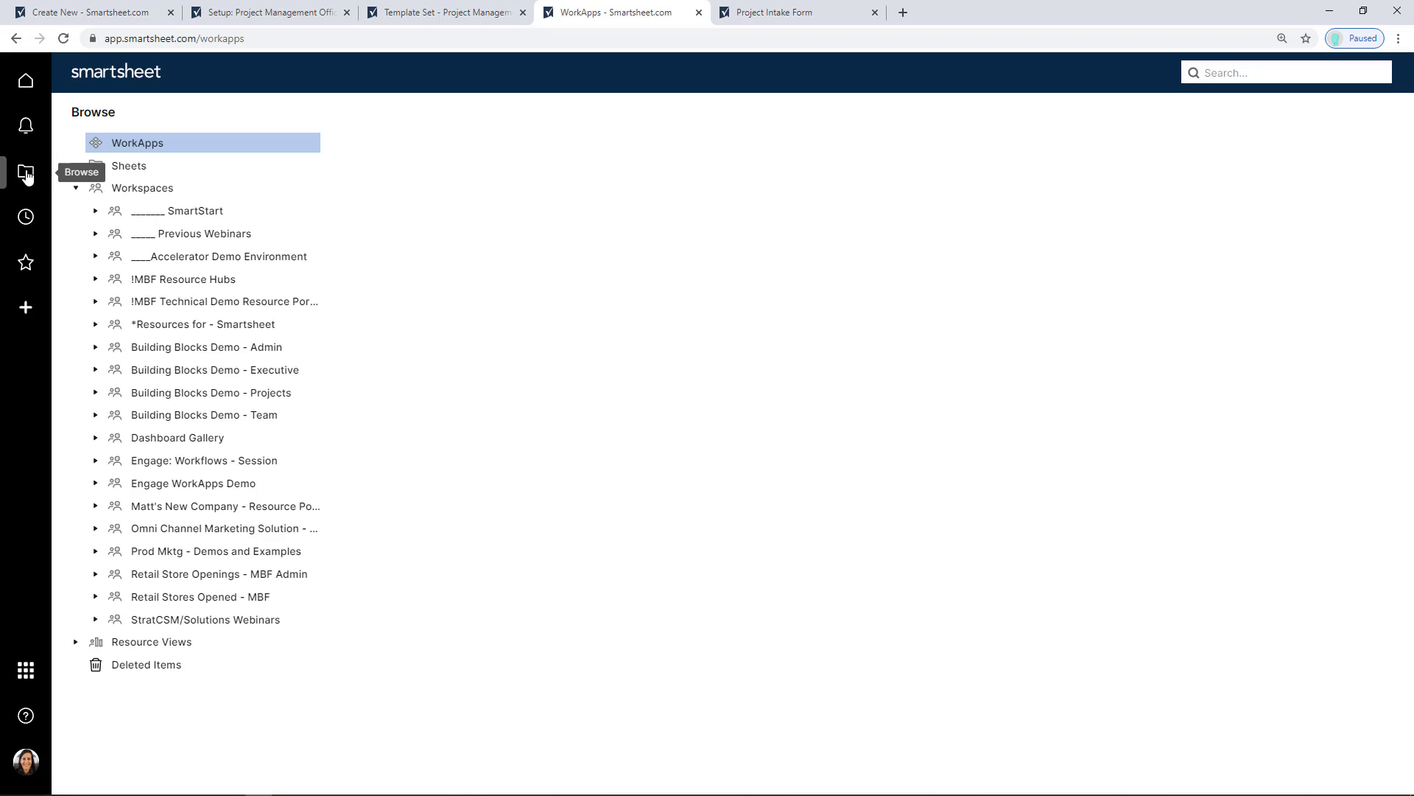
{"action": "left_click", "coordinate": [26, 217]}
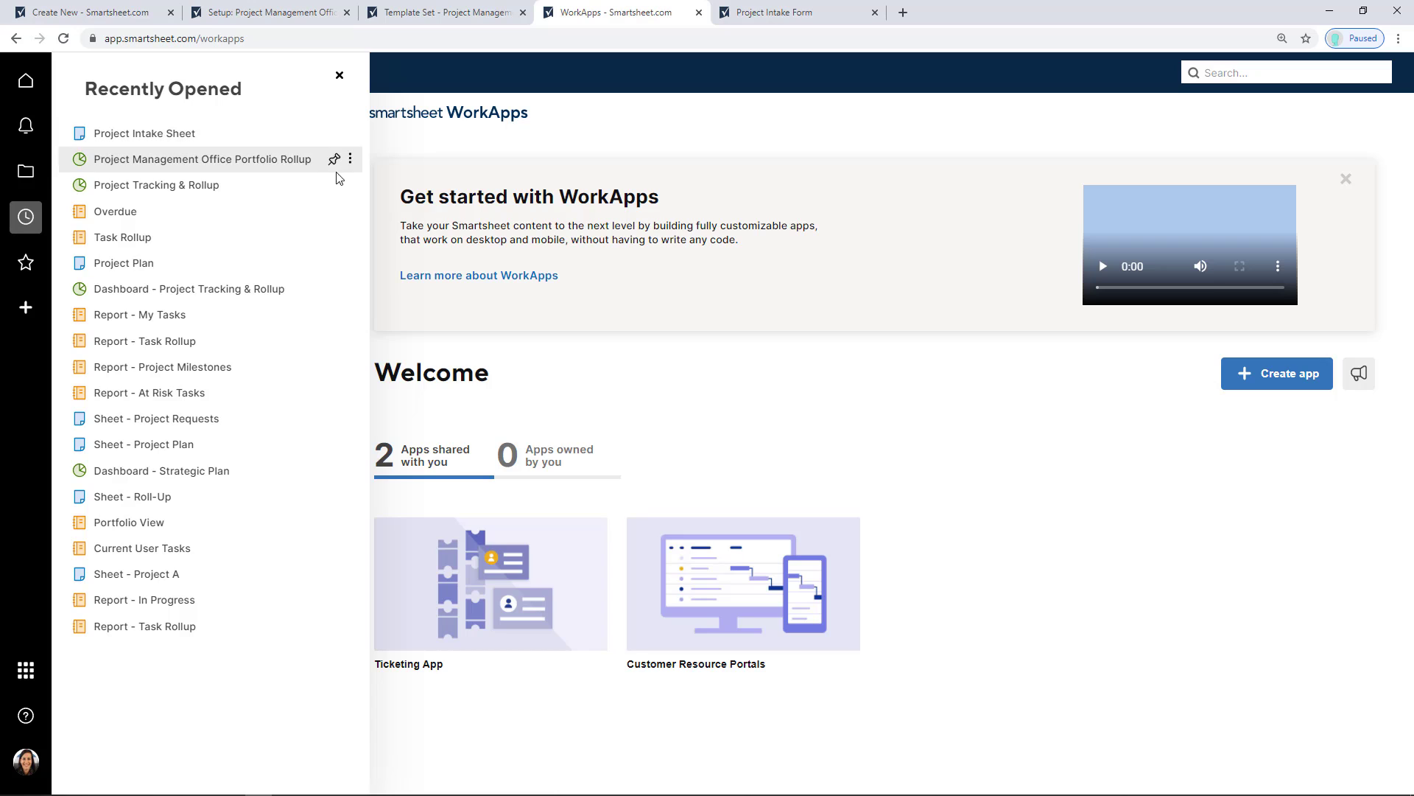
{"action": "left_click", "coordinate": [335, 236]}
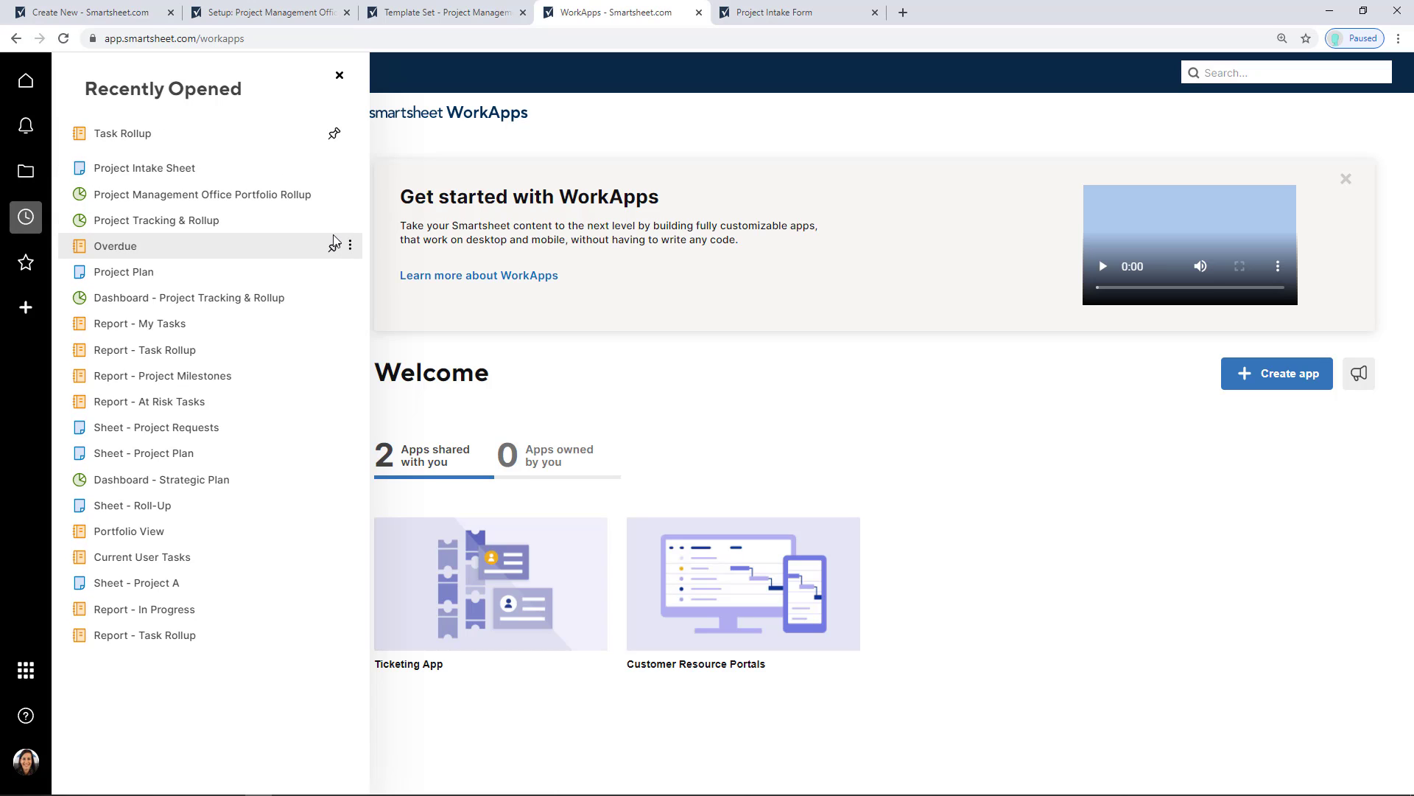
{"action": "left_click", "coordinate": [334, 273]}
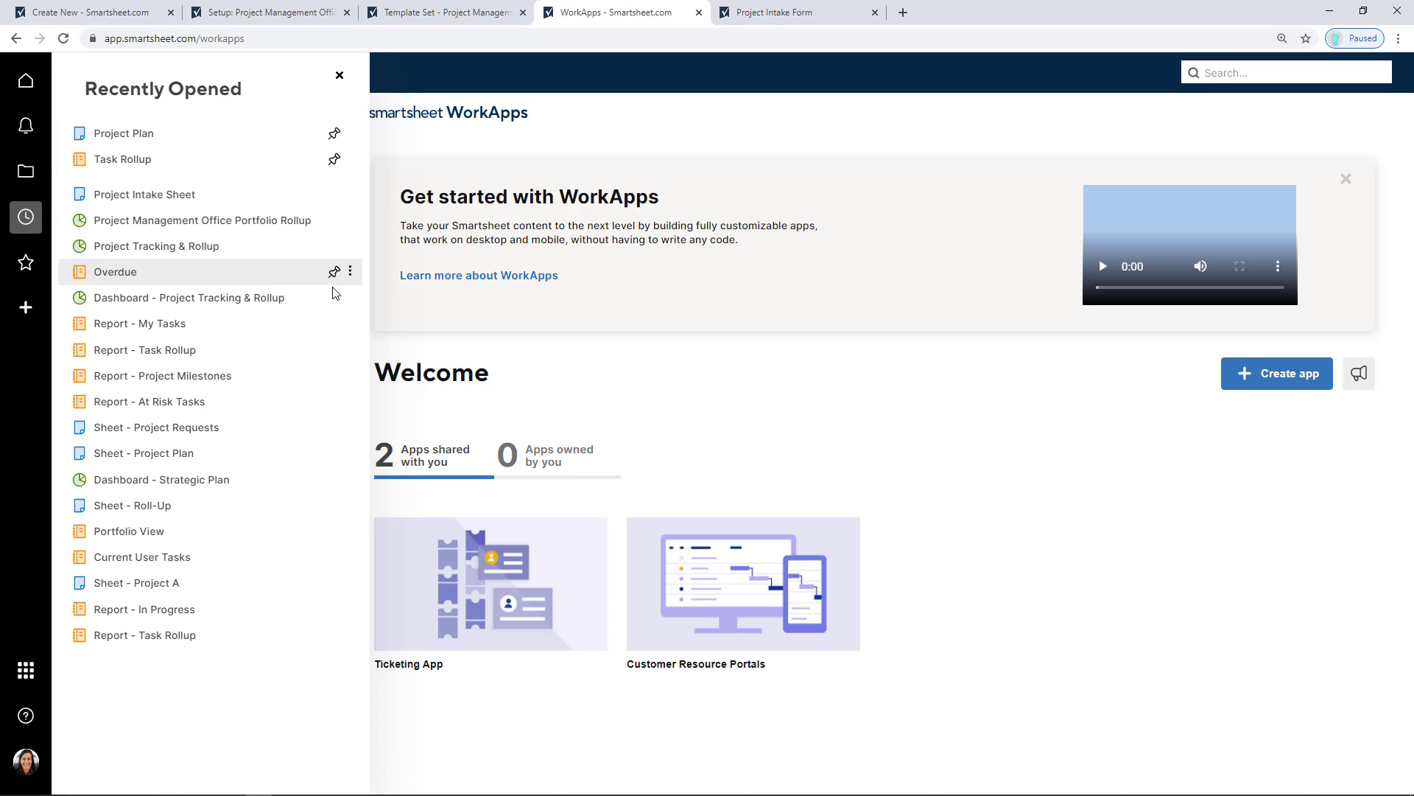
{"action": "left_click", "coordinate": [334, 297]}
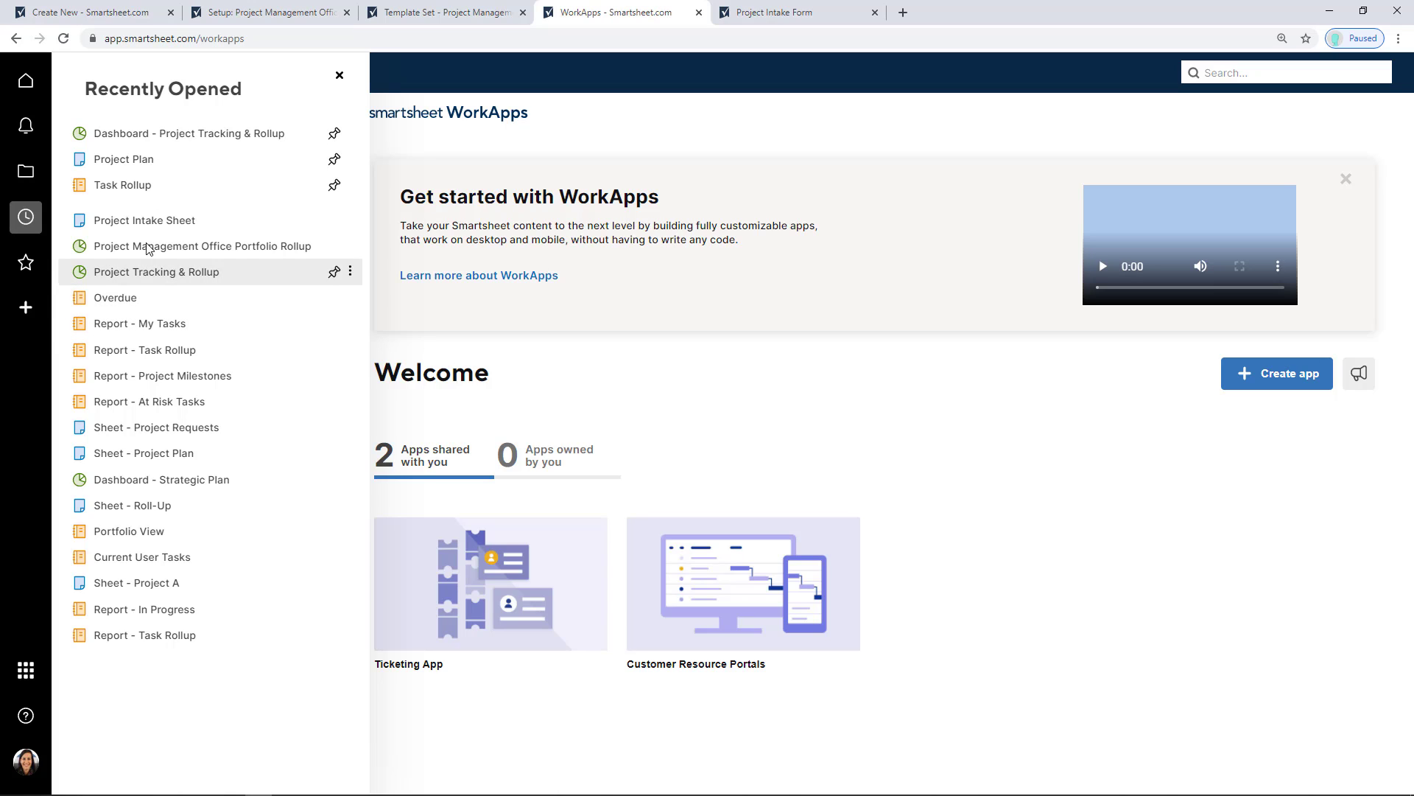
Open the Project Plan sheet, add it to the favorites and view the favorites list
{"action": "left_click", "coordinate": [147, 163]}
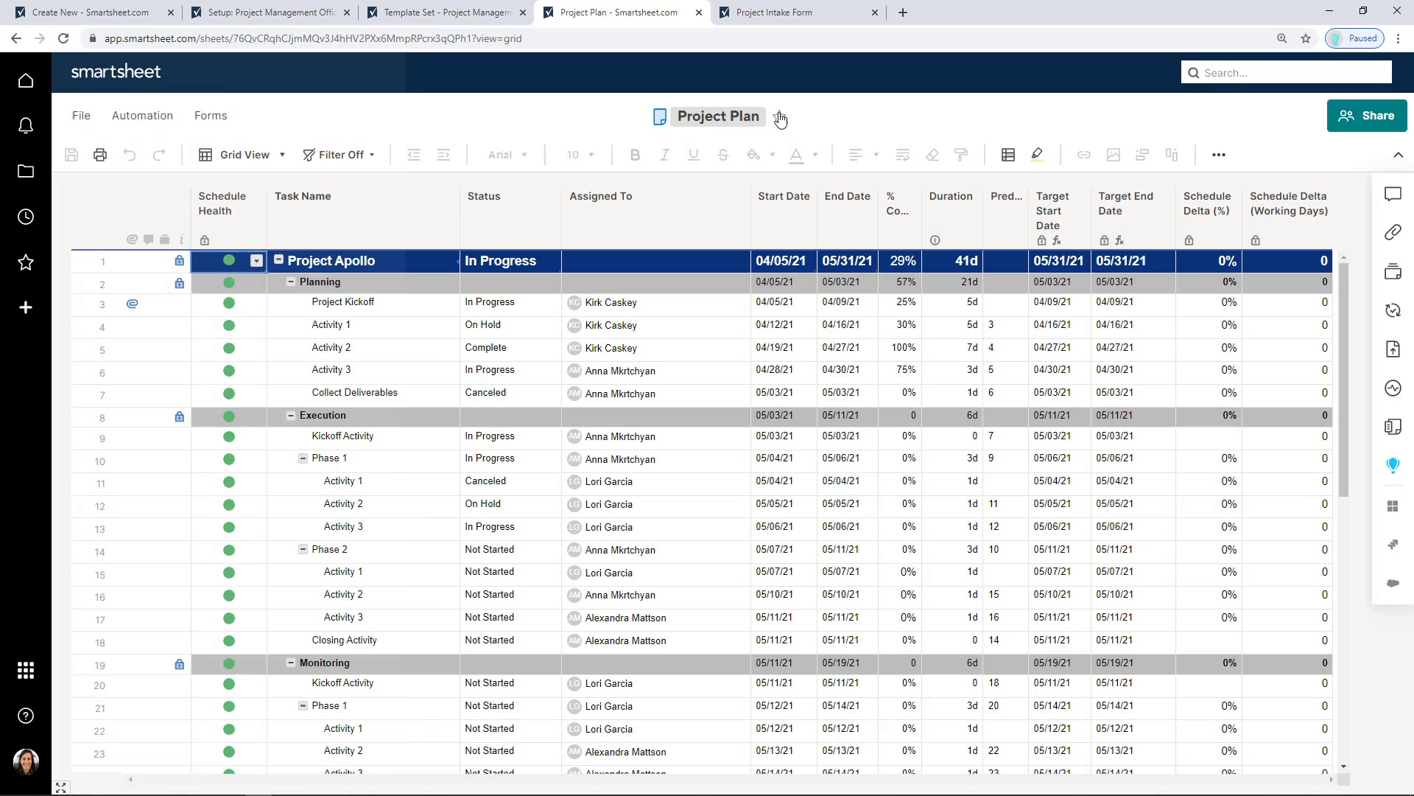
{"action": "left_click", "coordinate": [780, 117]}
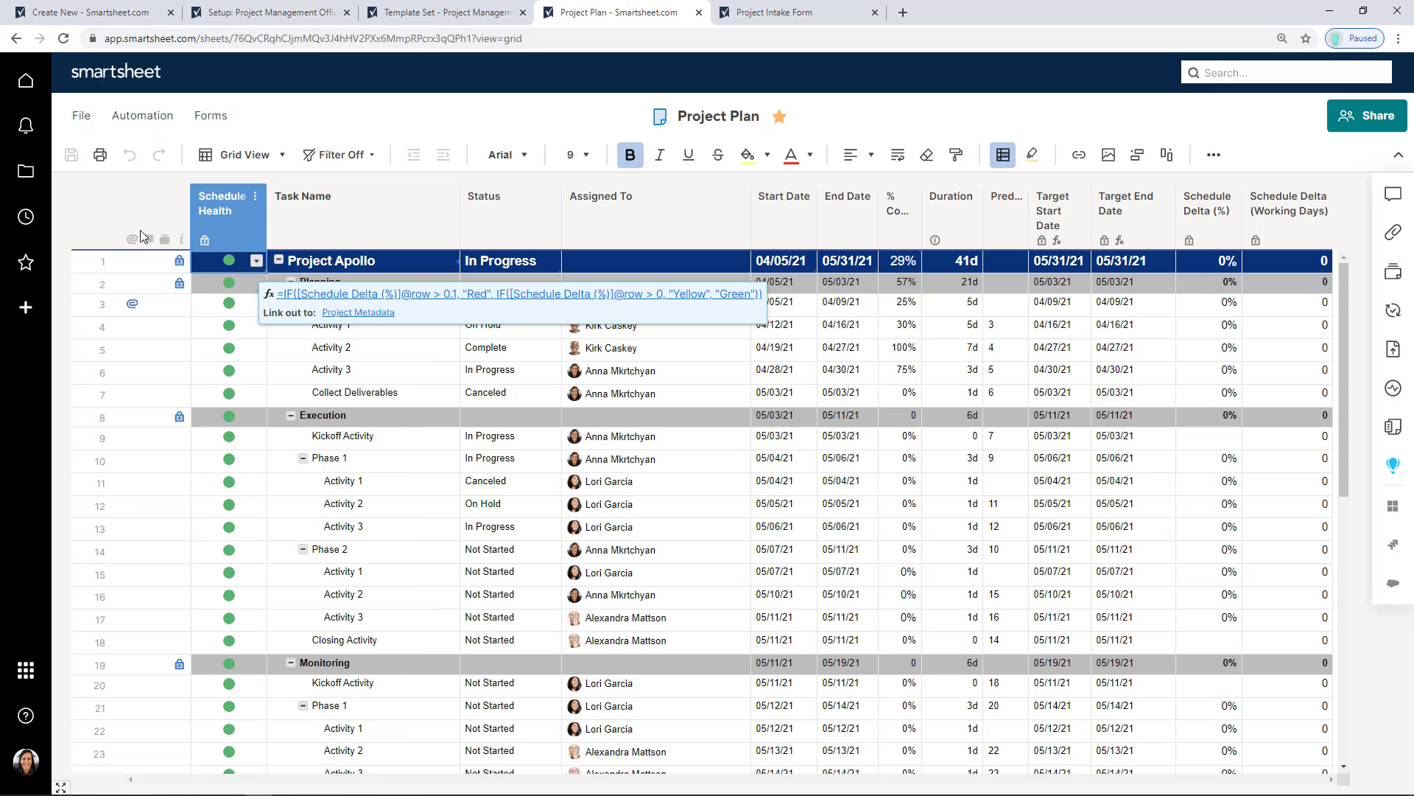
{"action": "left_click", "coordinate": [27, 264]}
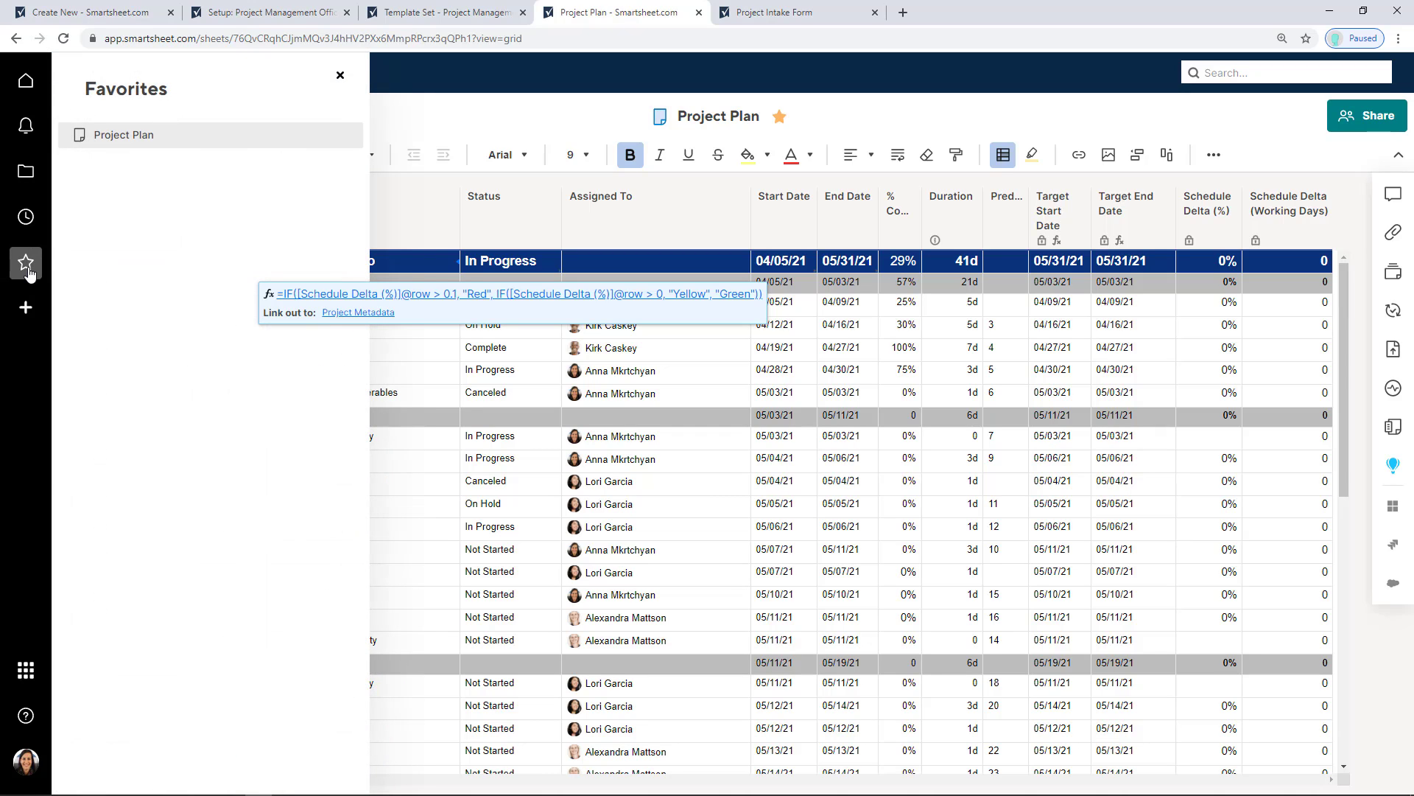
Open the Template Set - Project Management Office folder in the SmartStart workspace and expand its Project Level subfolder
{"action": "left_click", "coordinate": [25, 179]}
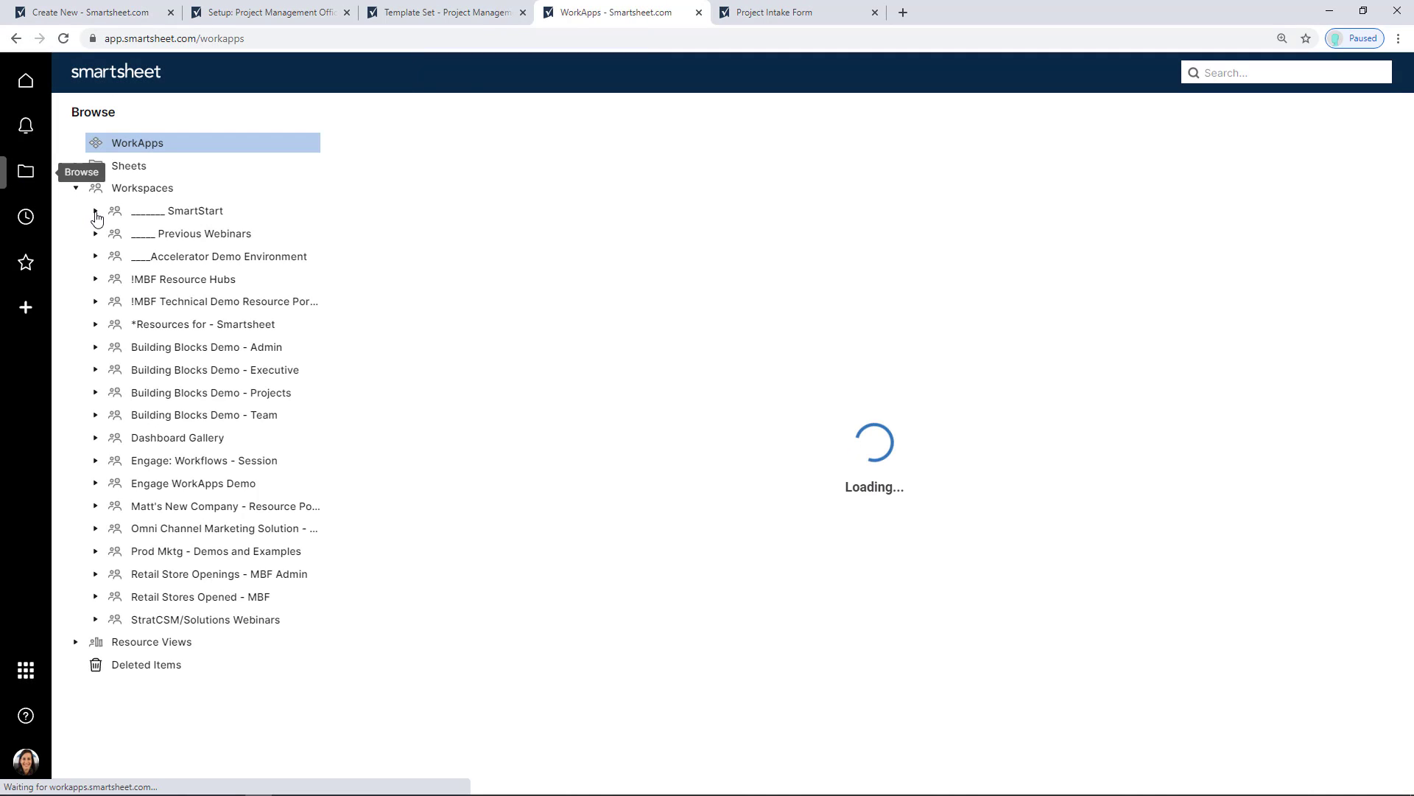
{"action": "left_click", "coordinate": [96, 212]}
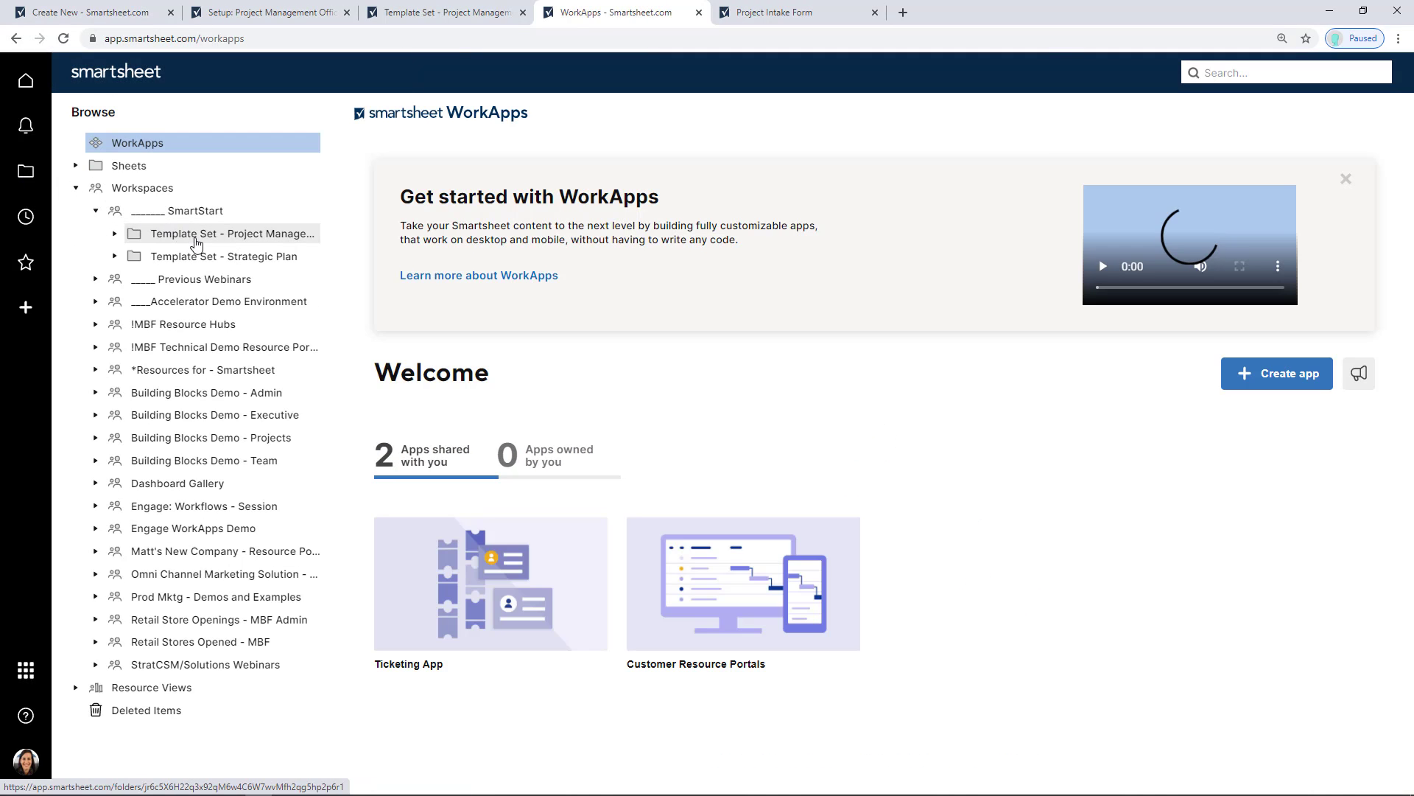
{"action": "left_click", "coordinate": [297, 242]}
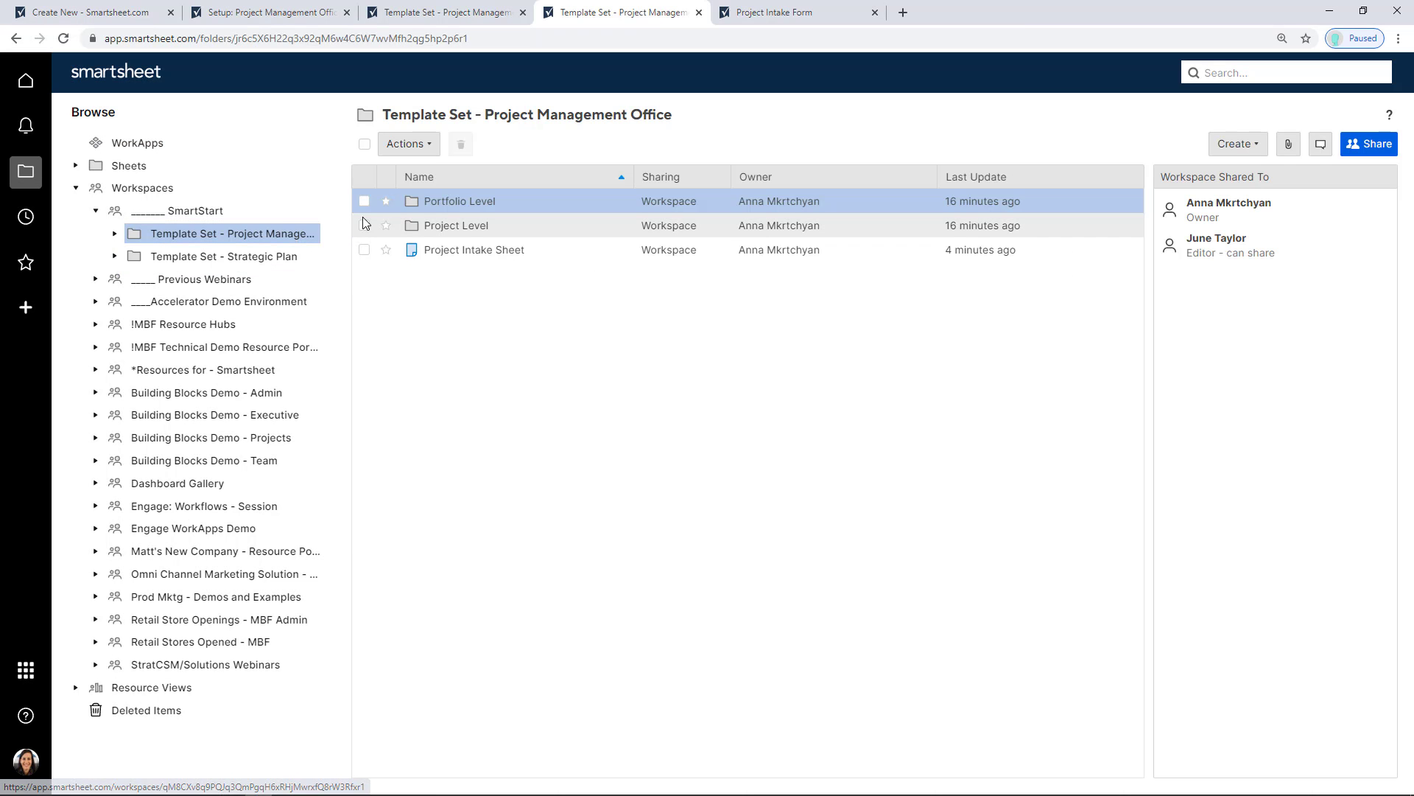
{"action": "left_click", "coordinate": [432, 214]}
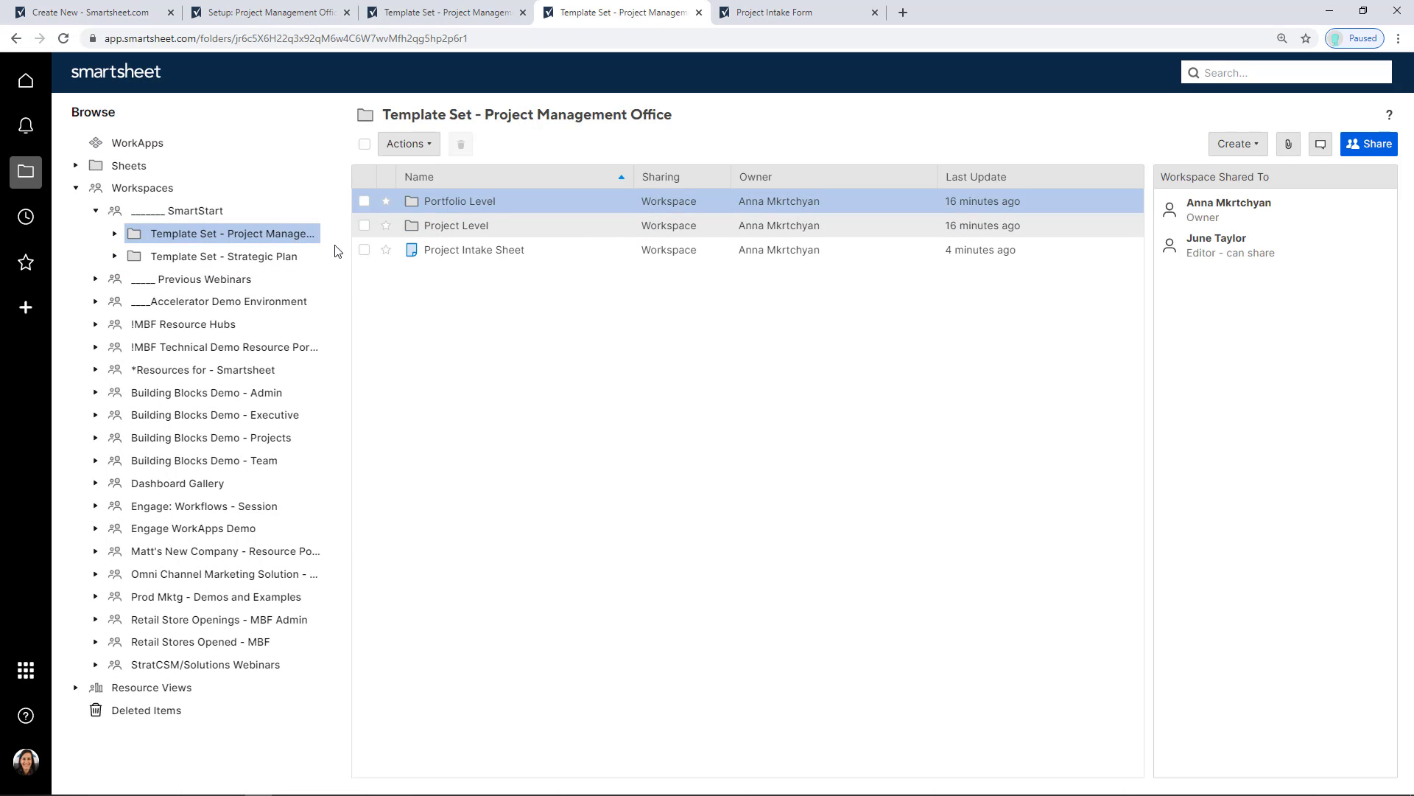
{"action": "left_click", "coordinate": [115, 234]}
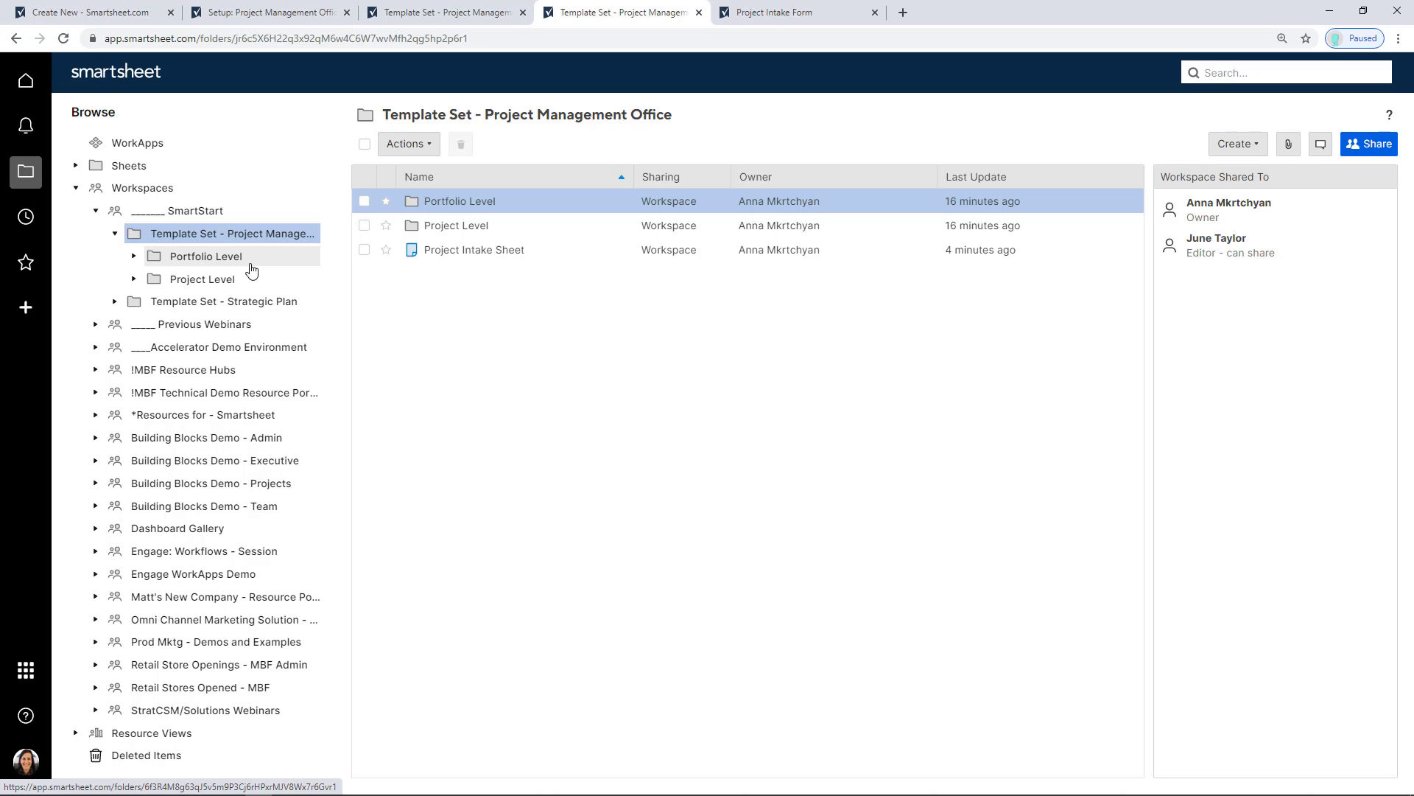
{"action": "left_click", "coordinate": [134, 278]}
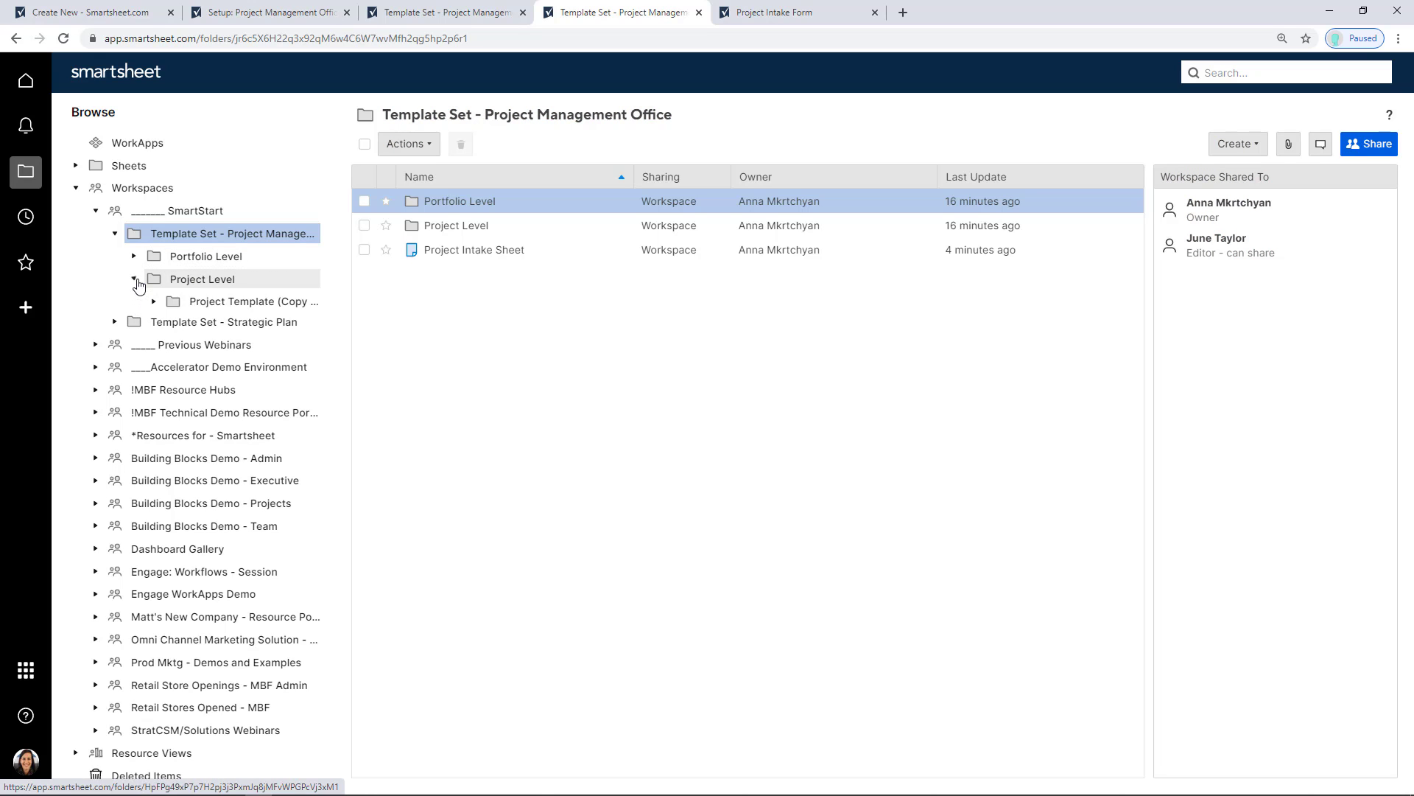
Open the Project Plan sheet from the Project Template (Copy for New Projects) folder
{"action": "left_click", "coordinate": [228, 308]}
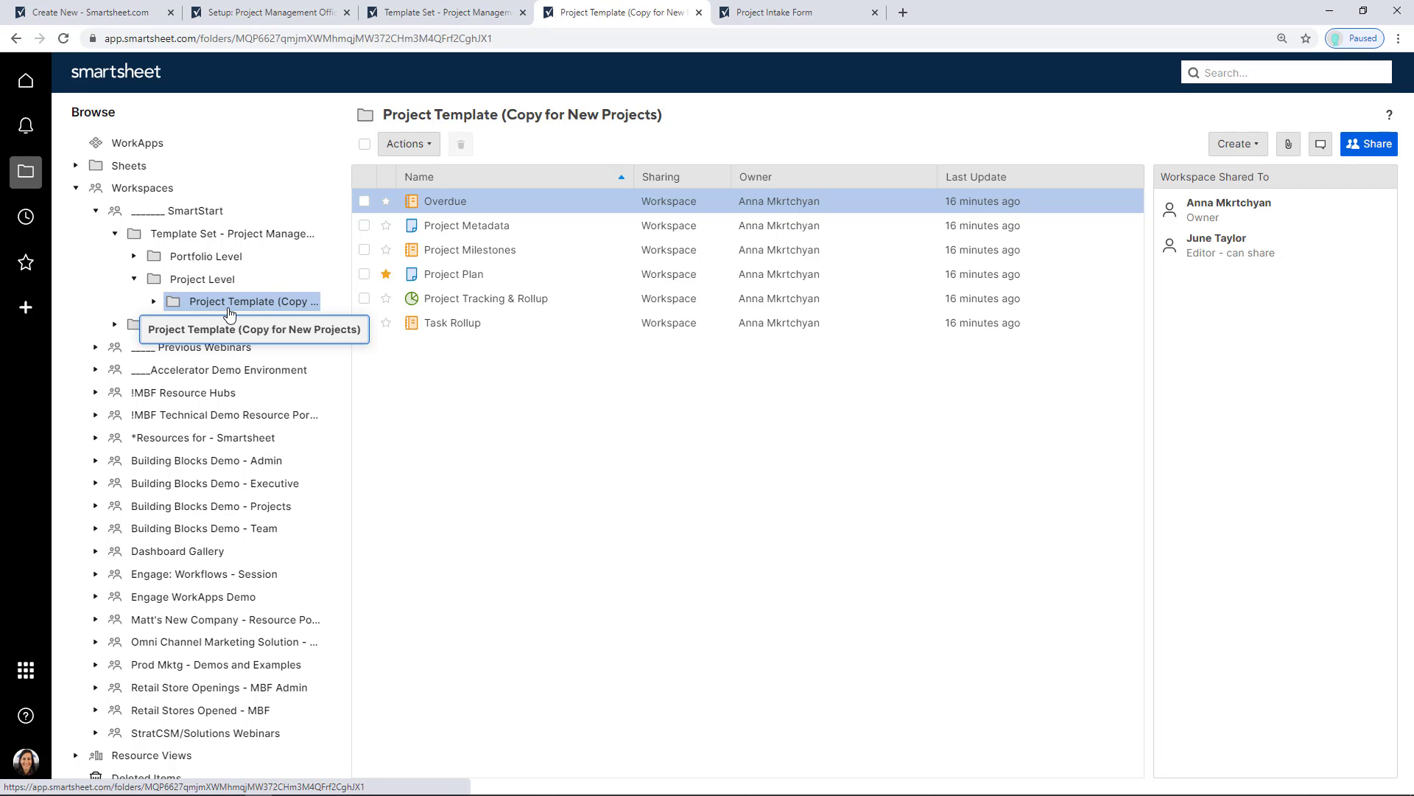
{"action": "right_click", "coordinate": [229, 314]}
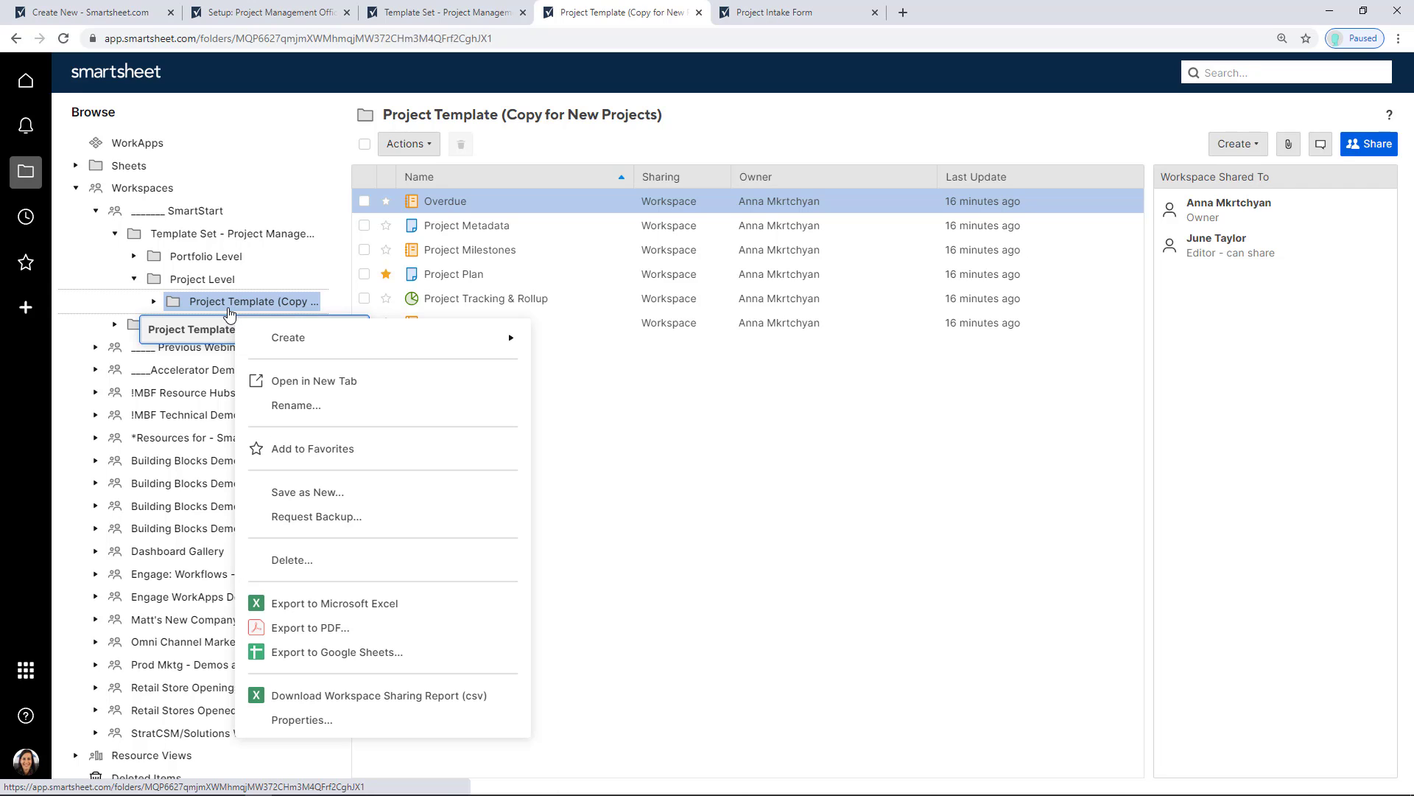
{"action": "left_click", "coordinate": [435, 281]}
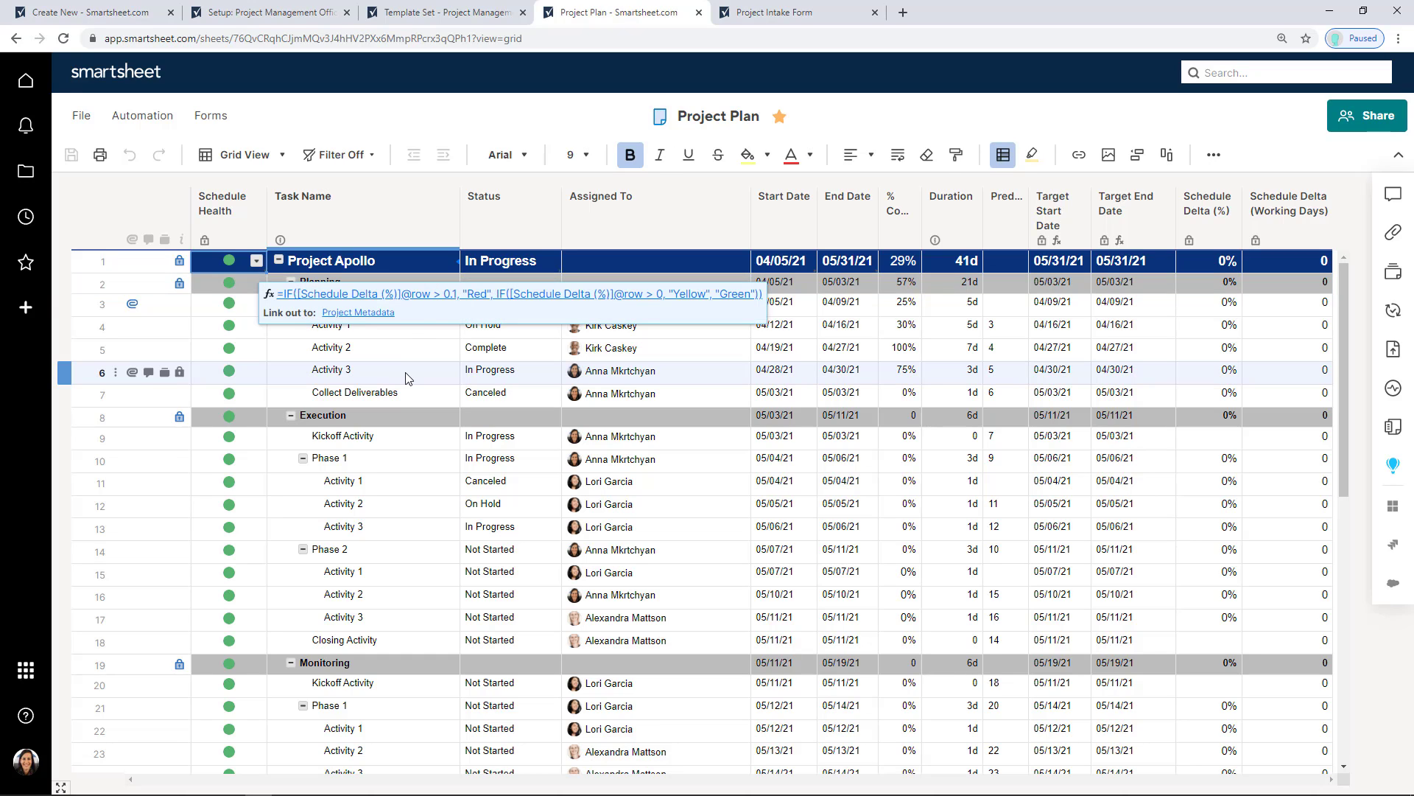
{"action": "left_click", "coordinate": [729, 357]}
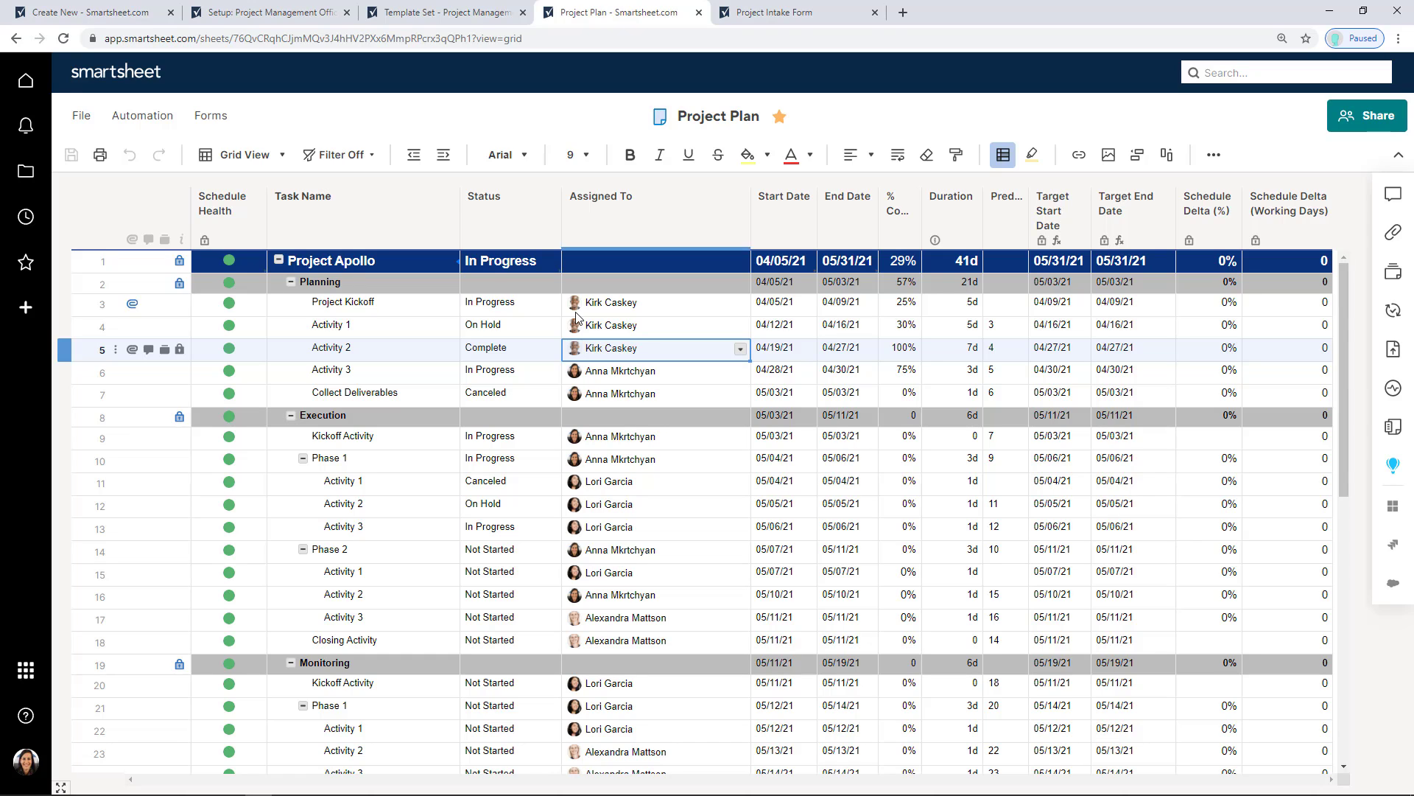
Collapse the Planning and Execution sections in the Task Name column and expand them again
{"action": "left_click", "coordinate": [398, 197]}
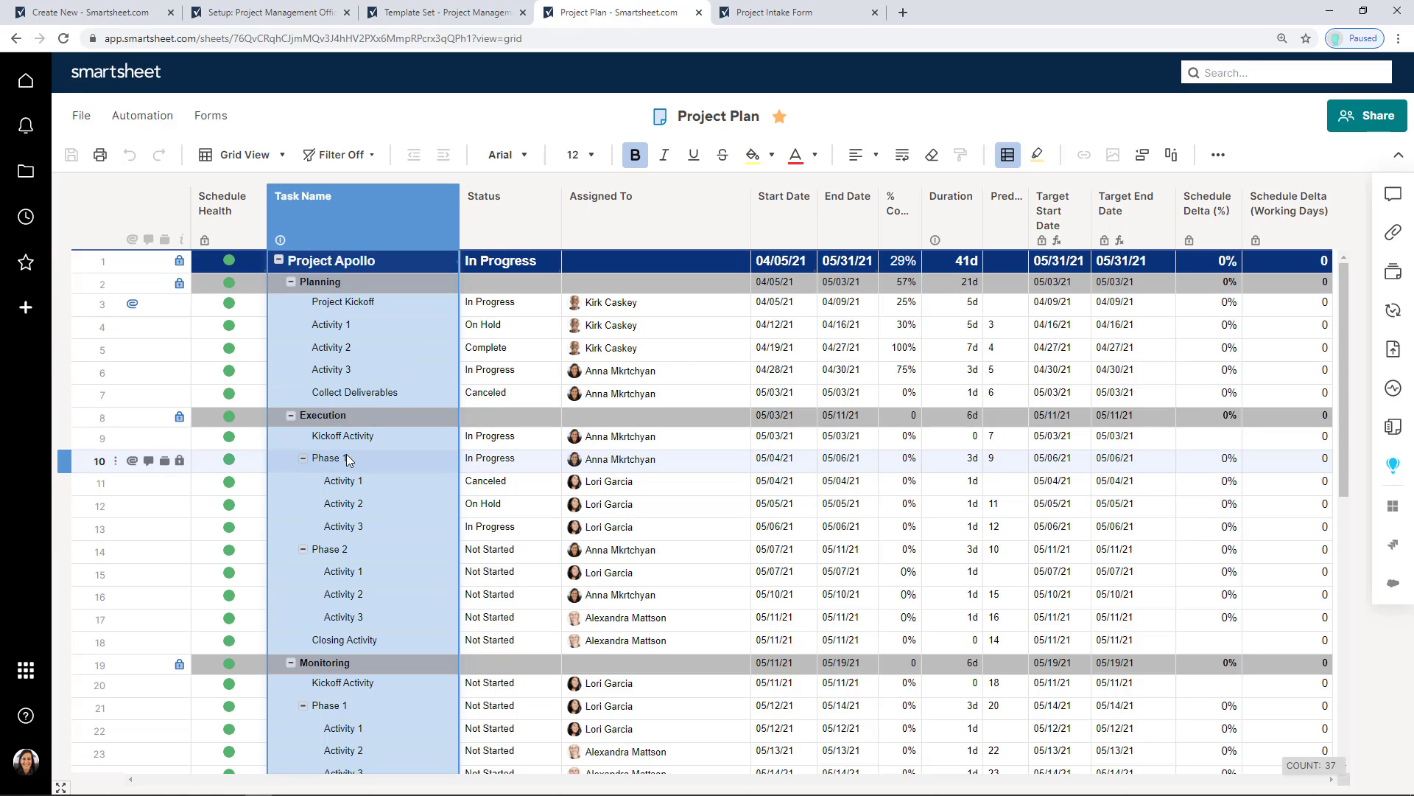
{"action": "left_click", "coordinate": [290, 282]}
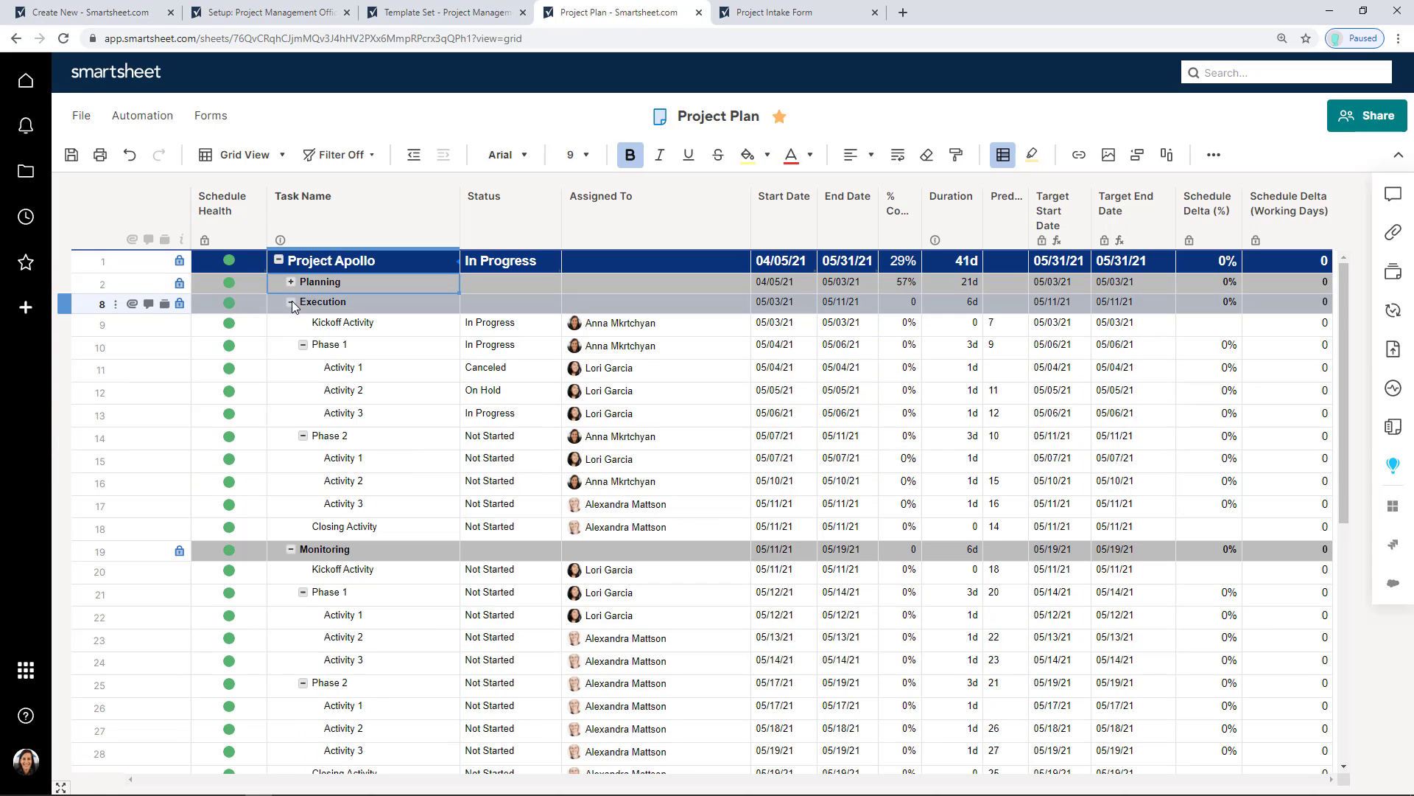
{"action": "left_click", "coordinate": [292, 301]}
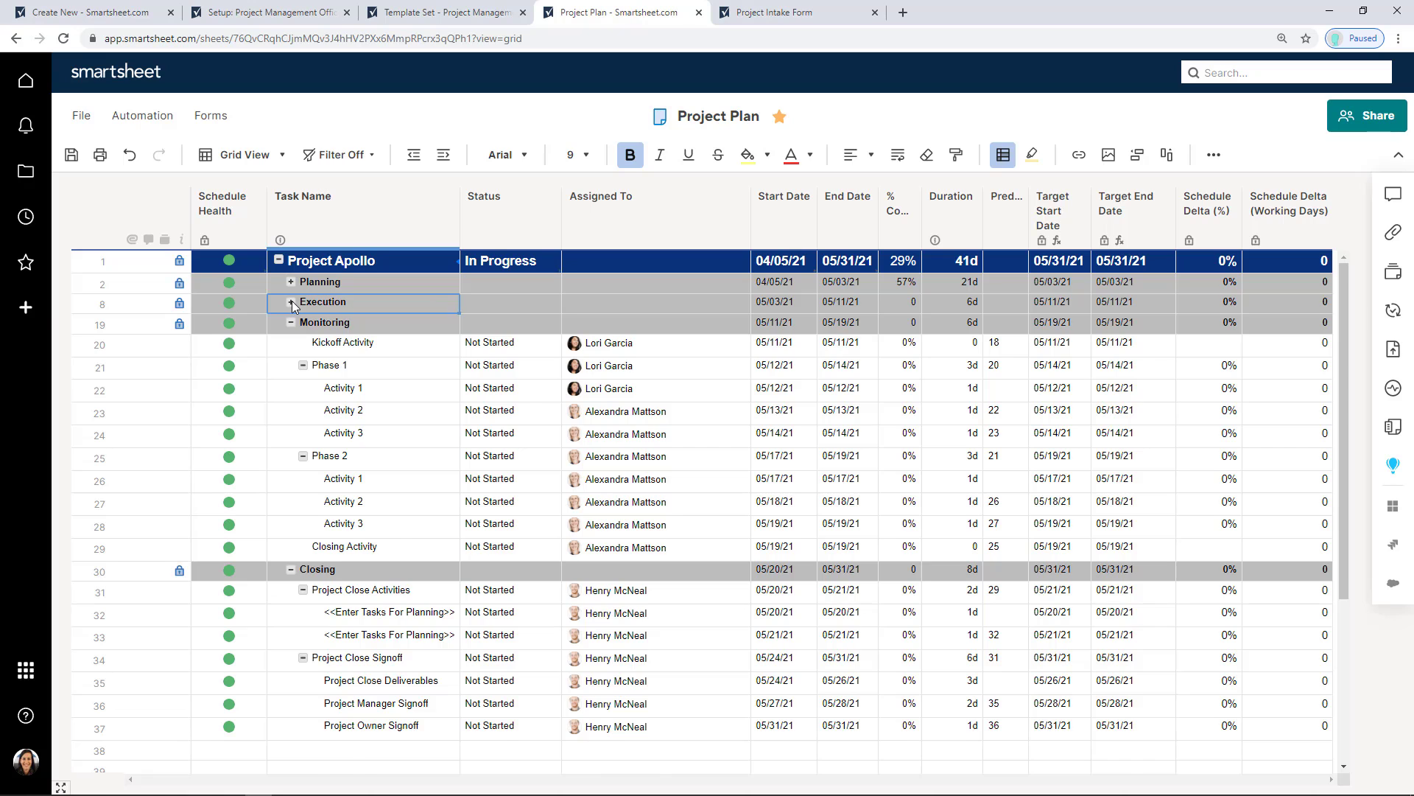
{"action": "left_click", "coordinate": [292, 300]}
{"action": "left_click", "coordinate": [292, 281]}
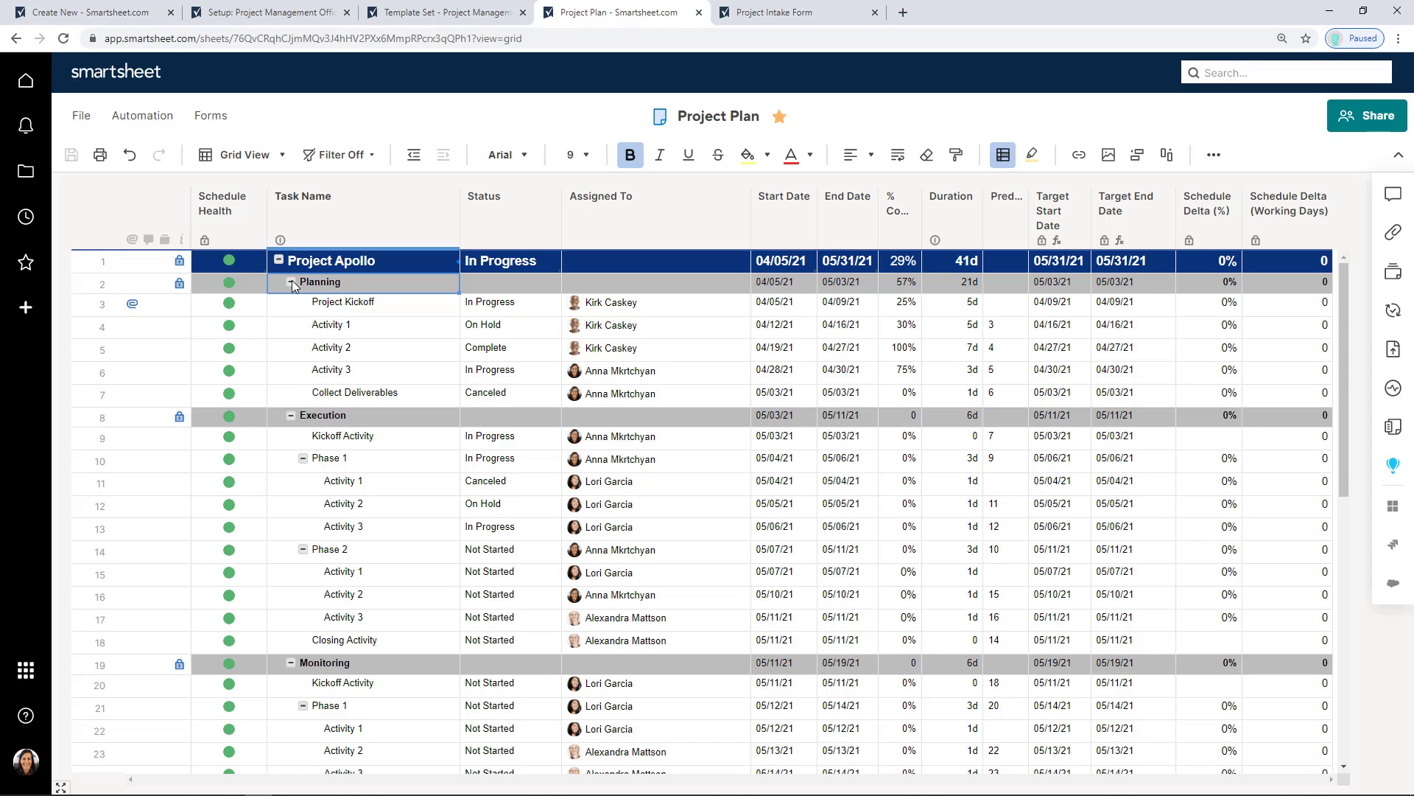
Examine the Schedule Health, Status, Assigned To and Start Date columns of the project plan
{"action": "left_click", "coordinate": [211, 224]}
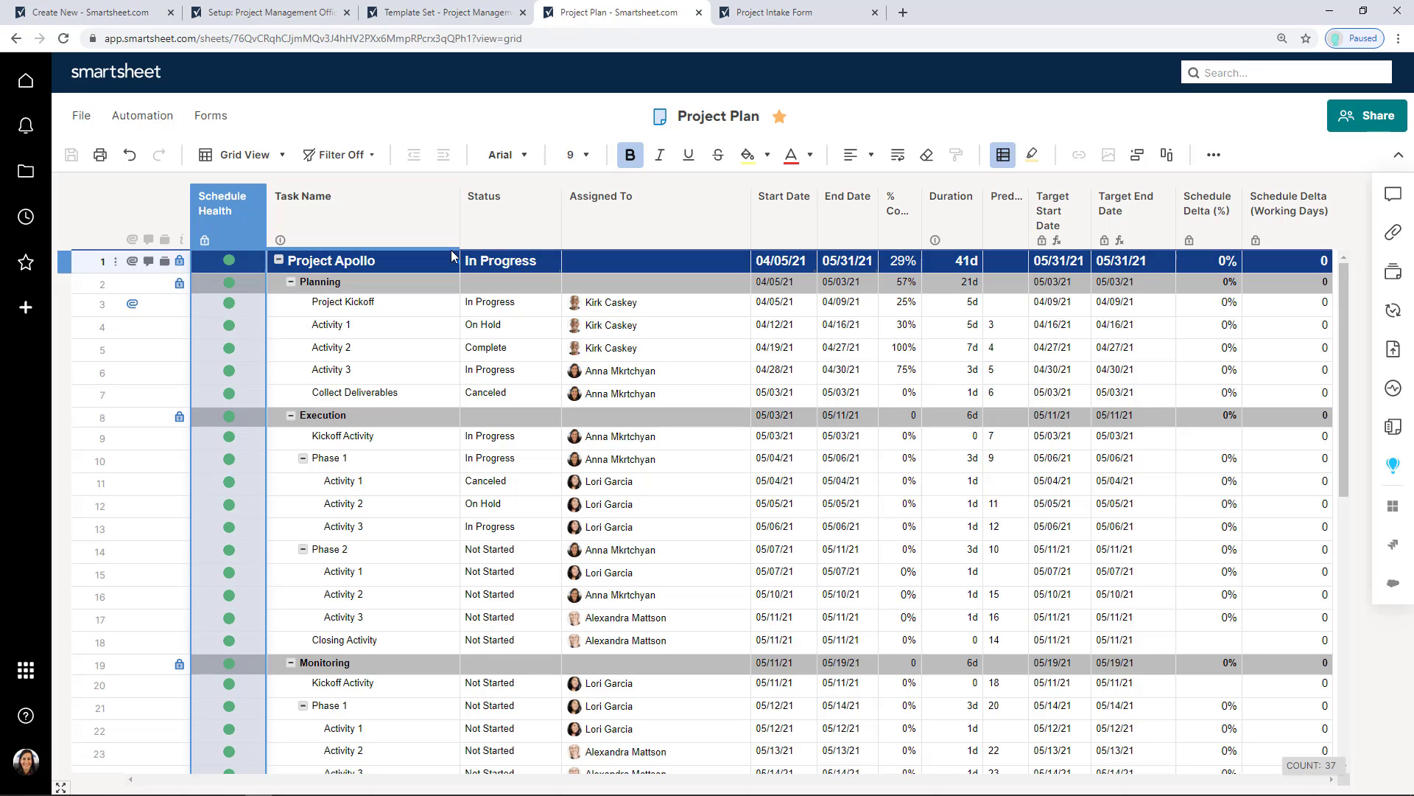
{"action": "left_click", "coordinate": [493, 247]}
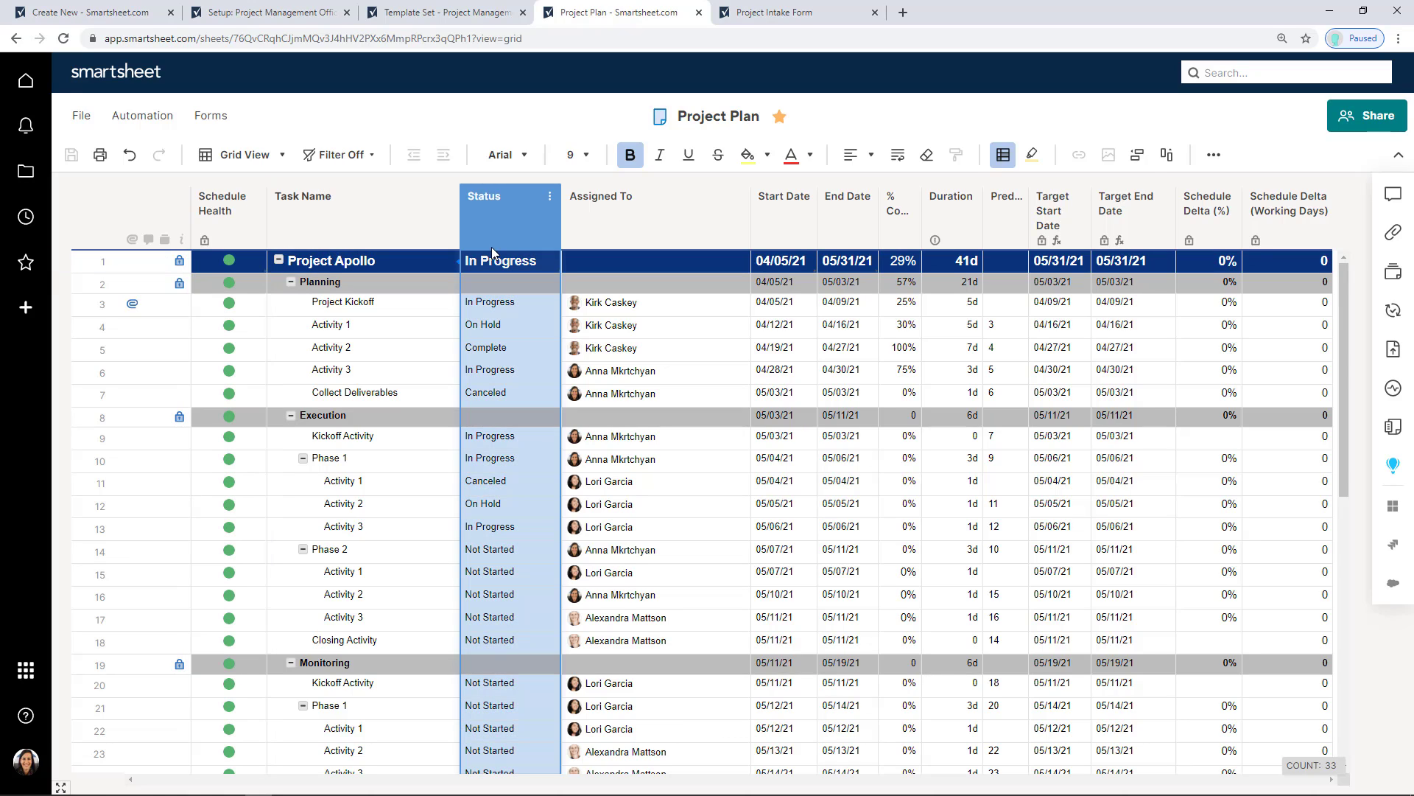
{"action": "left_click", "coordinate": [633, 227]}
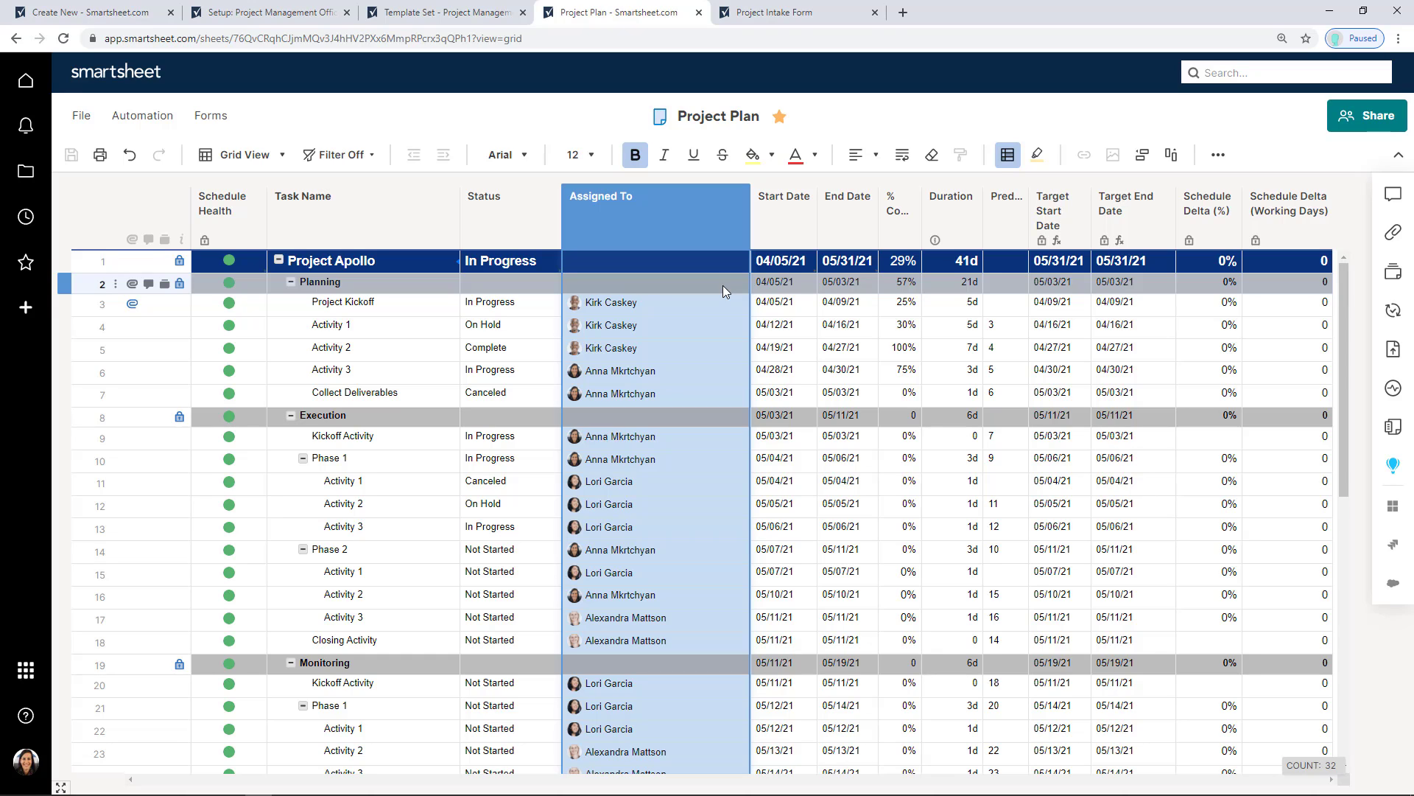
{"action": "left_click", "coordinate": [789, 234]}
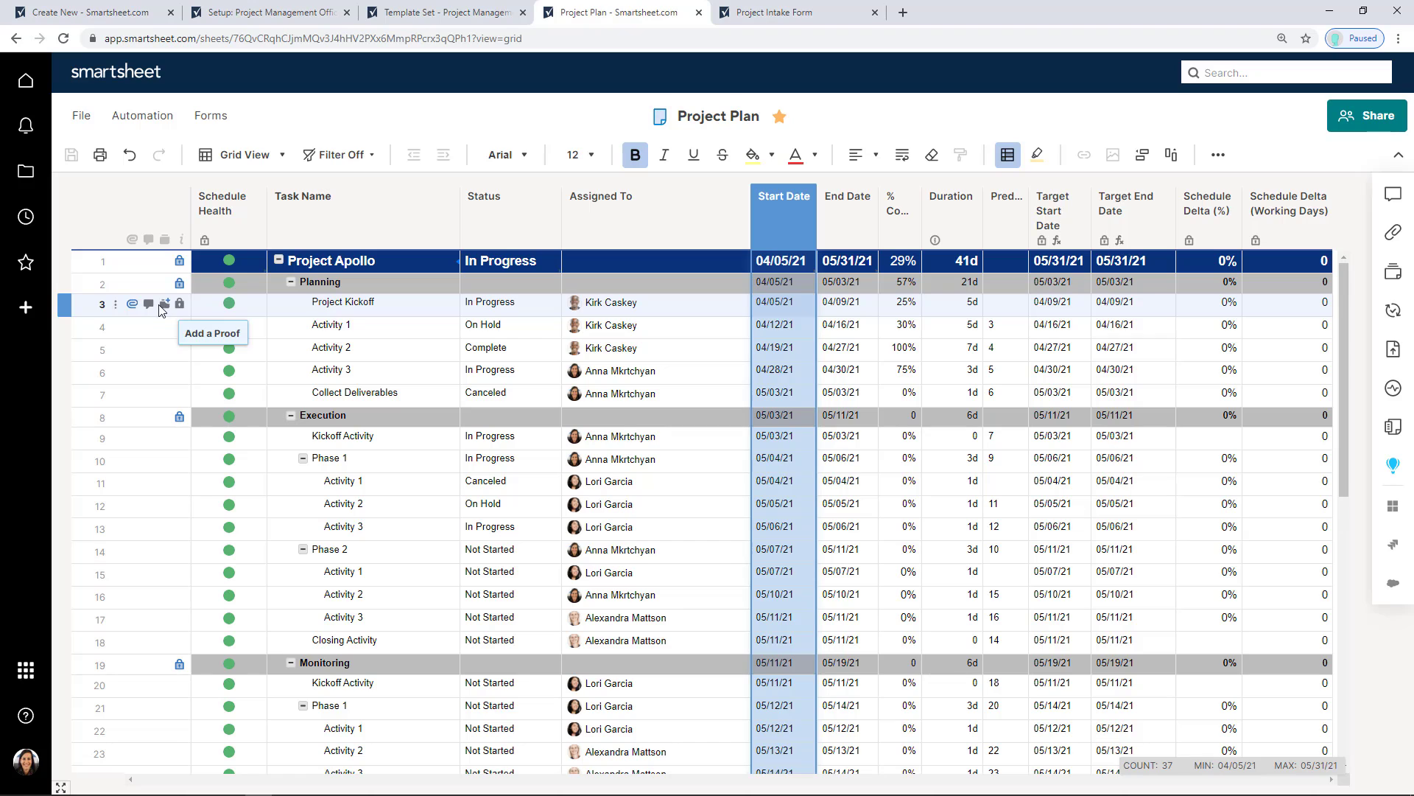
View the Project Kickoff row's attachments and post the row comment "This is a comment." mentioning the second suggested collaborator
{"action": "left_click", "coordinate": [132, 304]}
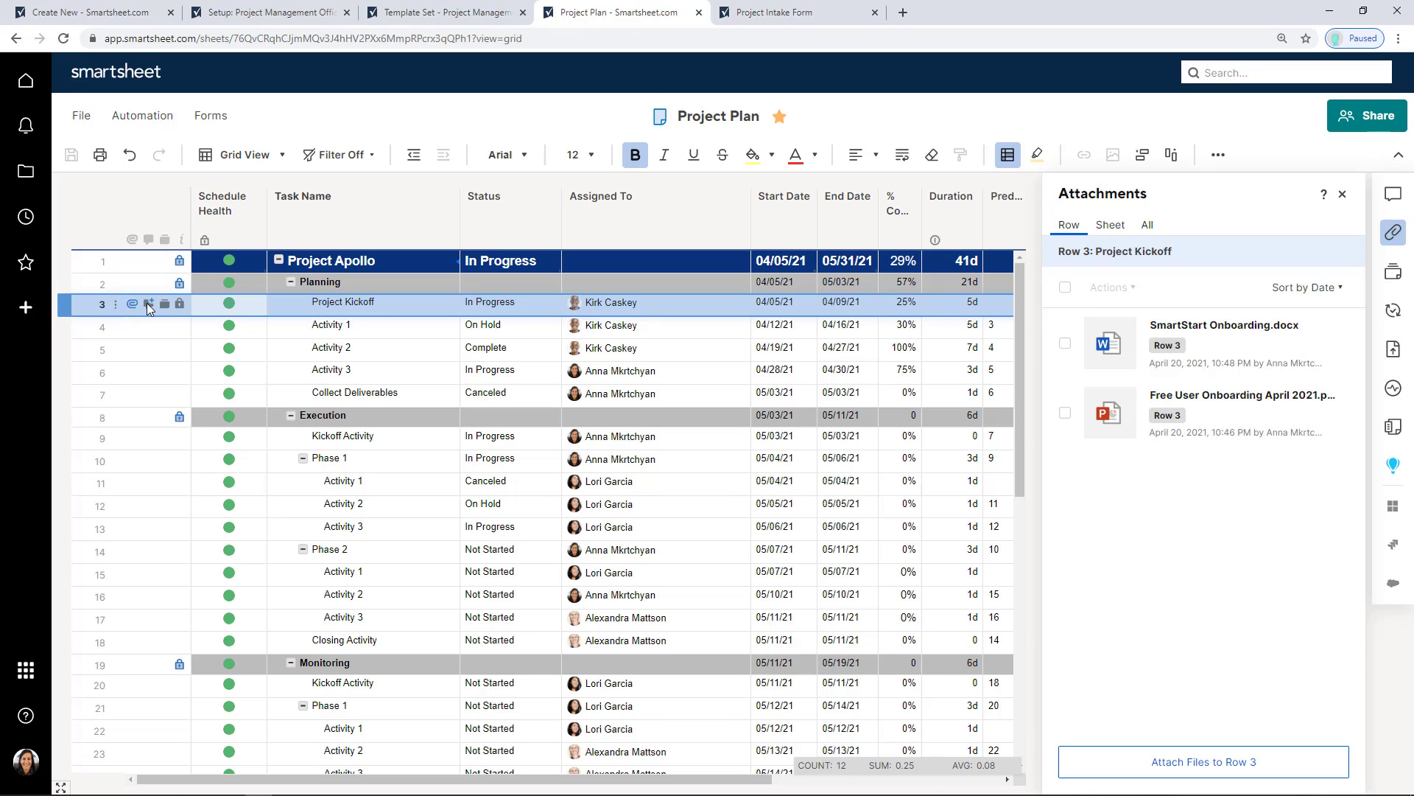
{"action": "left_click", "coordinate": [148, 307]}
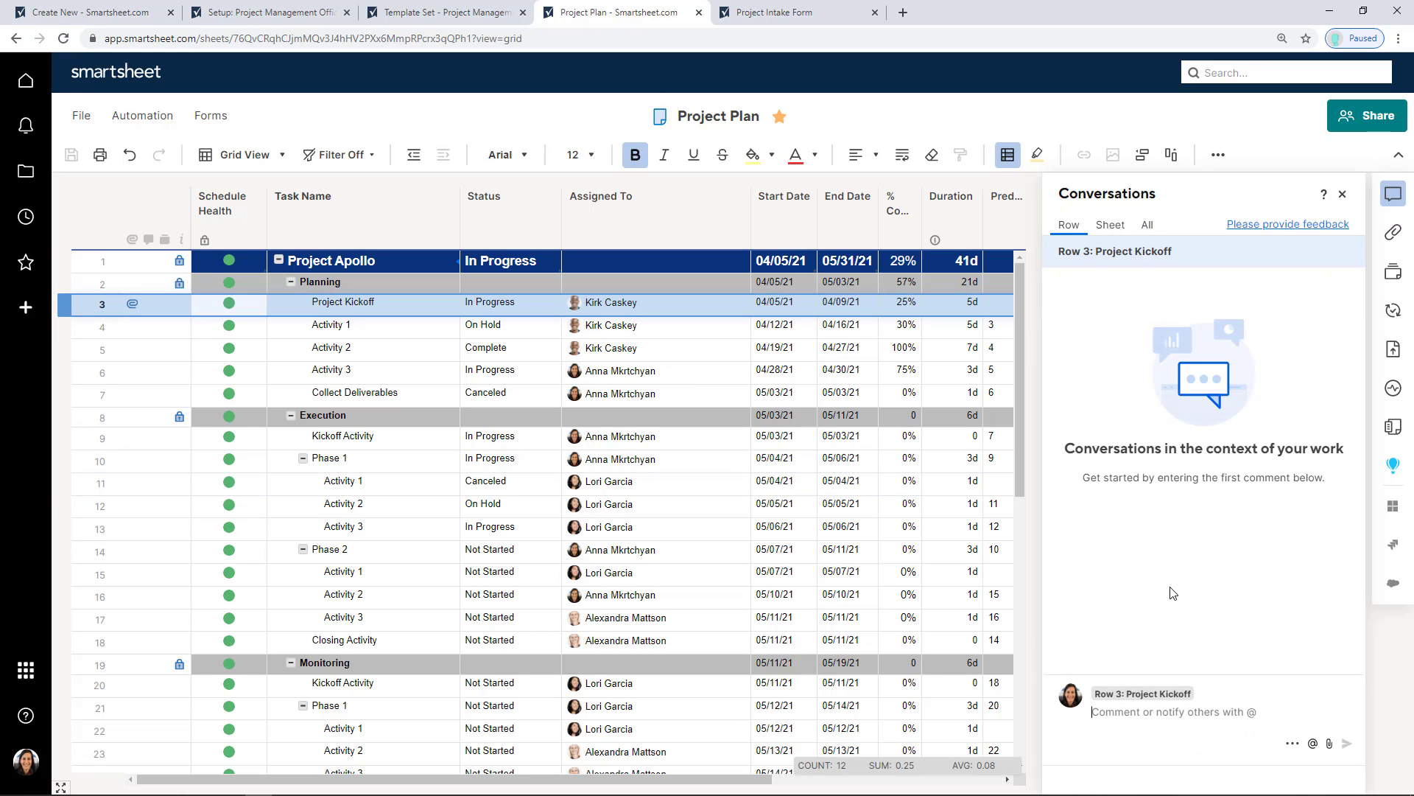
{"action": "left_click", "coordinate": [1144, 712]}
{"action": "type", "text": "@"}
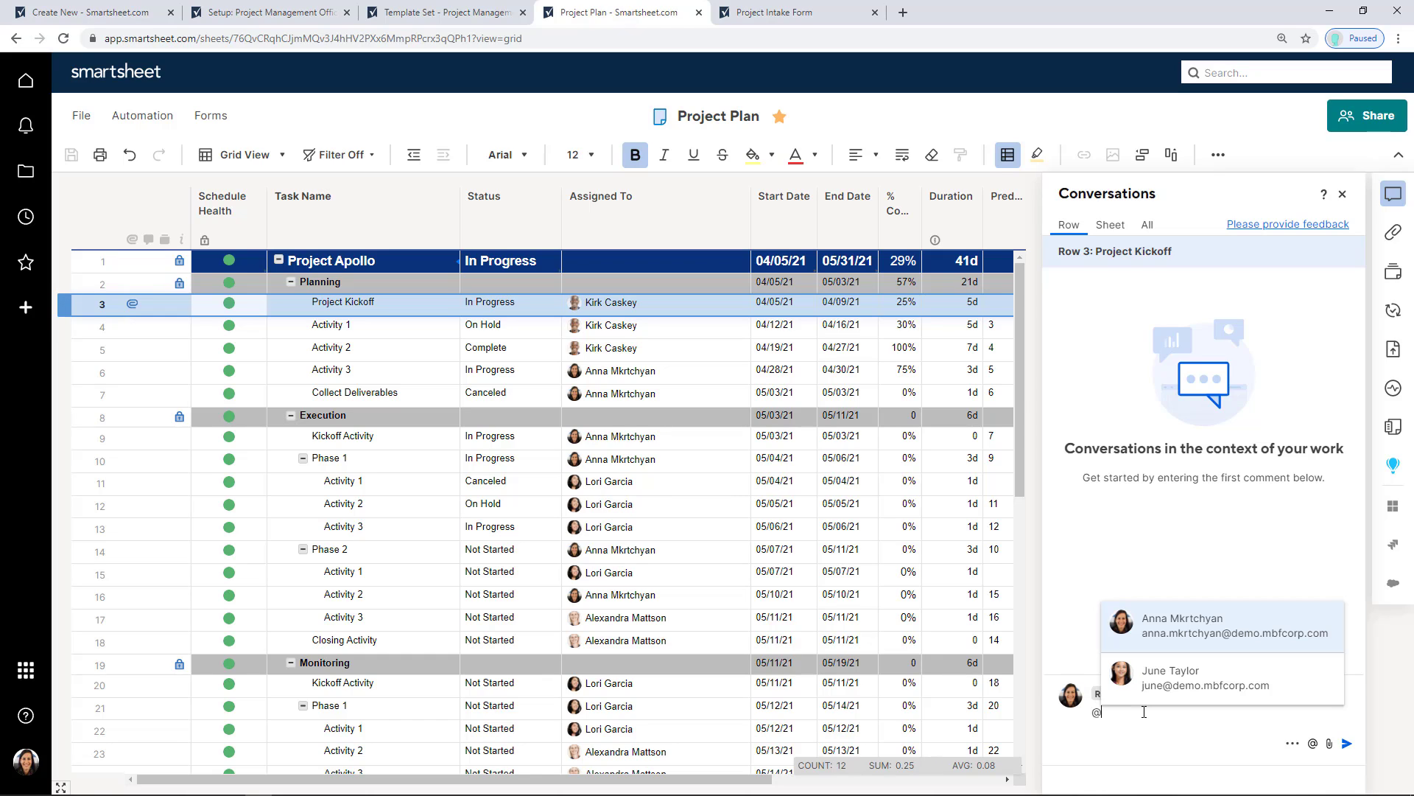
{"action": "left_click", "coordinate": [1182, 691]}
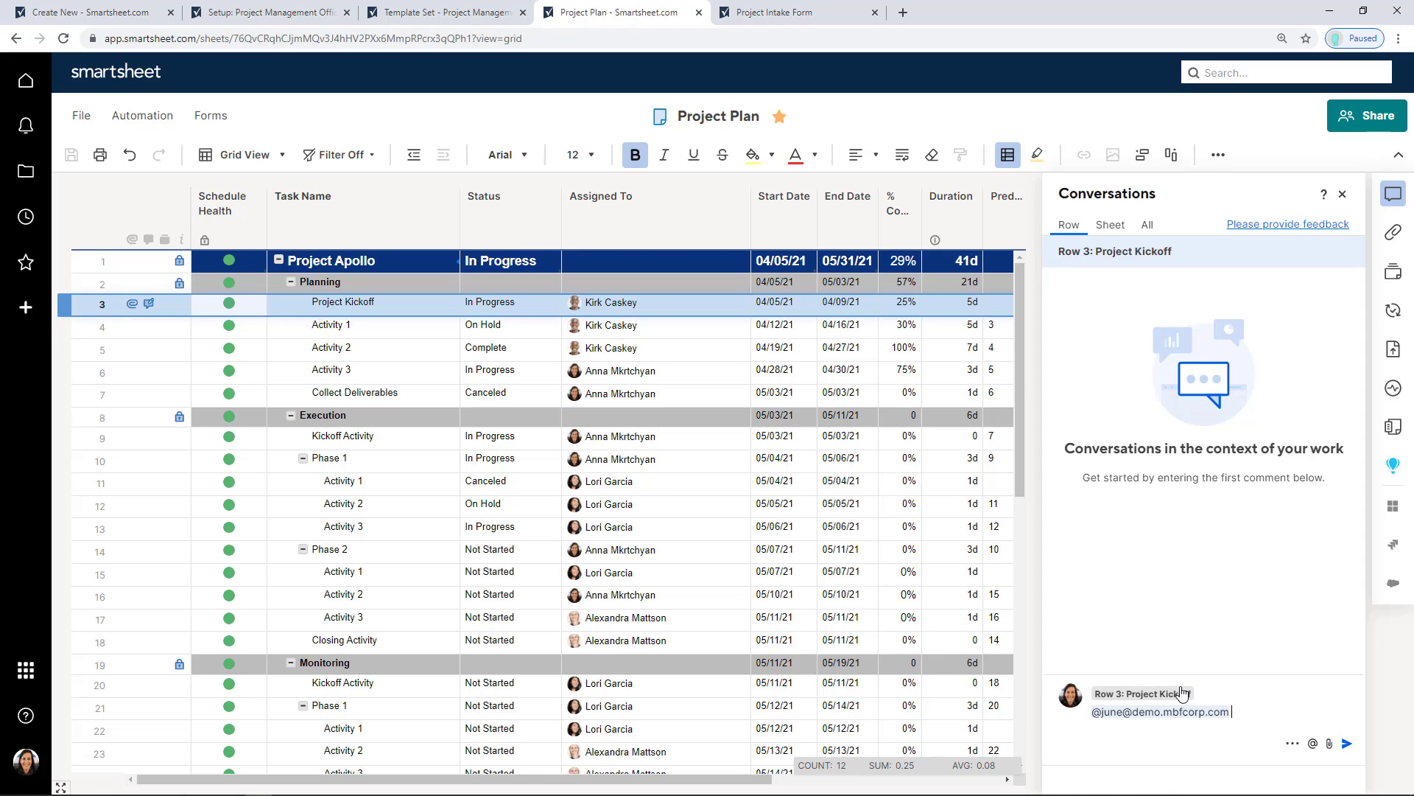
{"action": "type", "text": "This is a comment."}
{"action": "key", "text": "Return"}
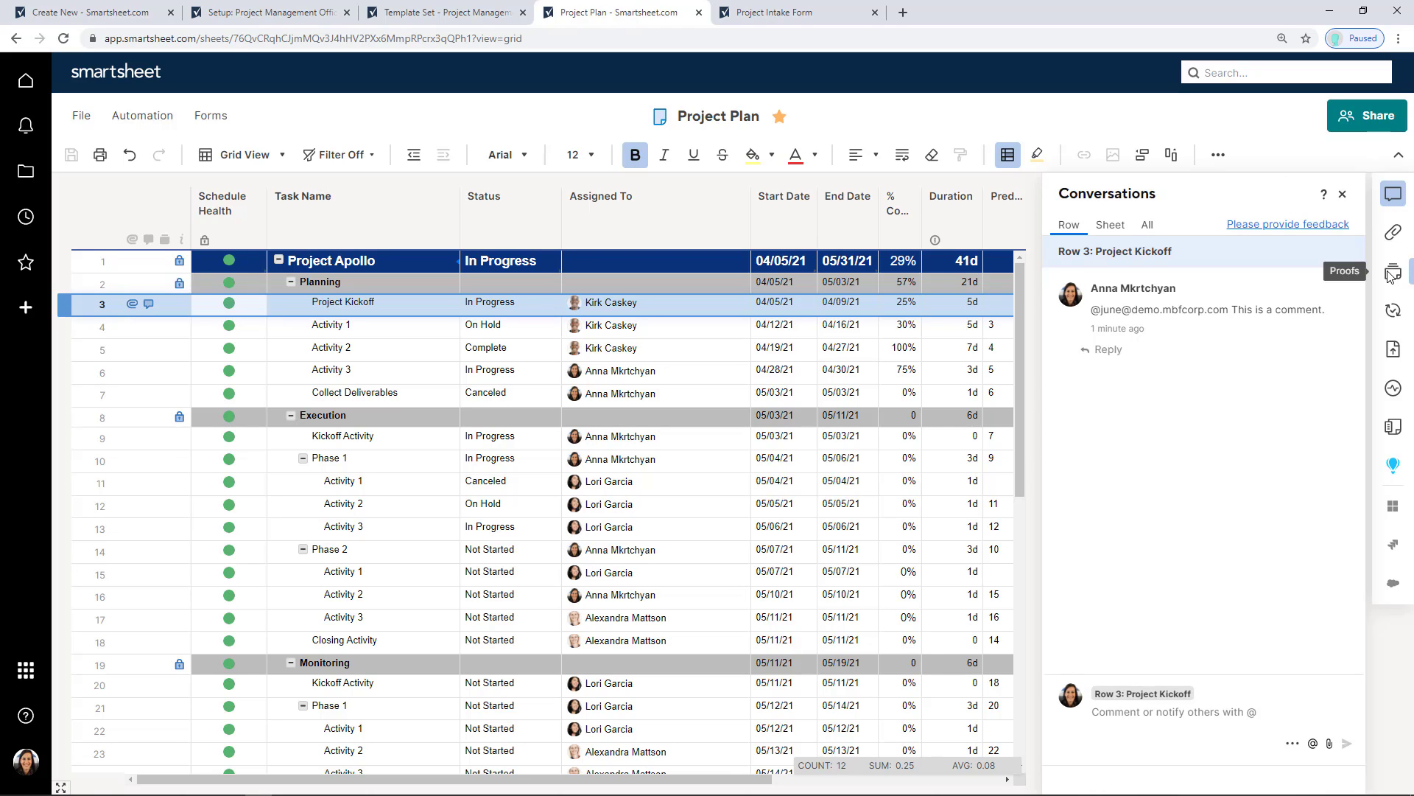
Publish the Project Plan sheet with the Read Only - Full option and close its publish links
{"action": "left_click", "coordinate": [1393, 350]}
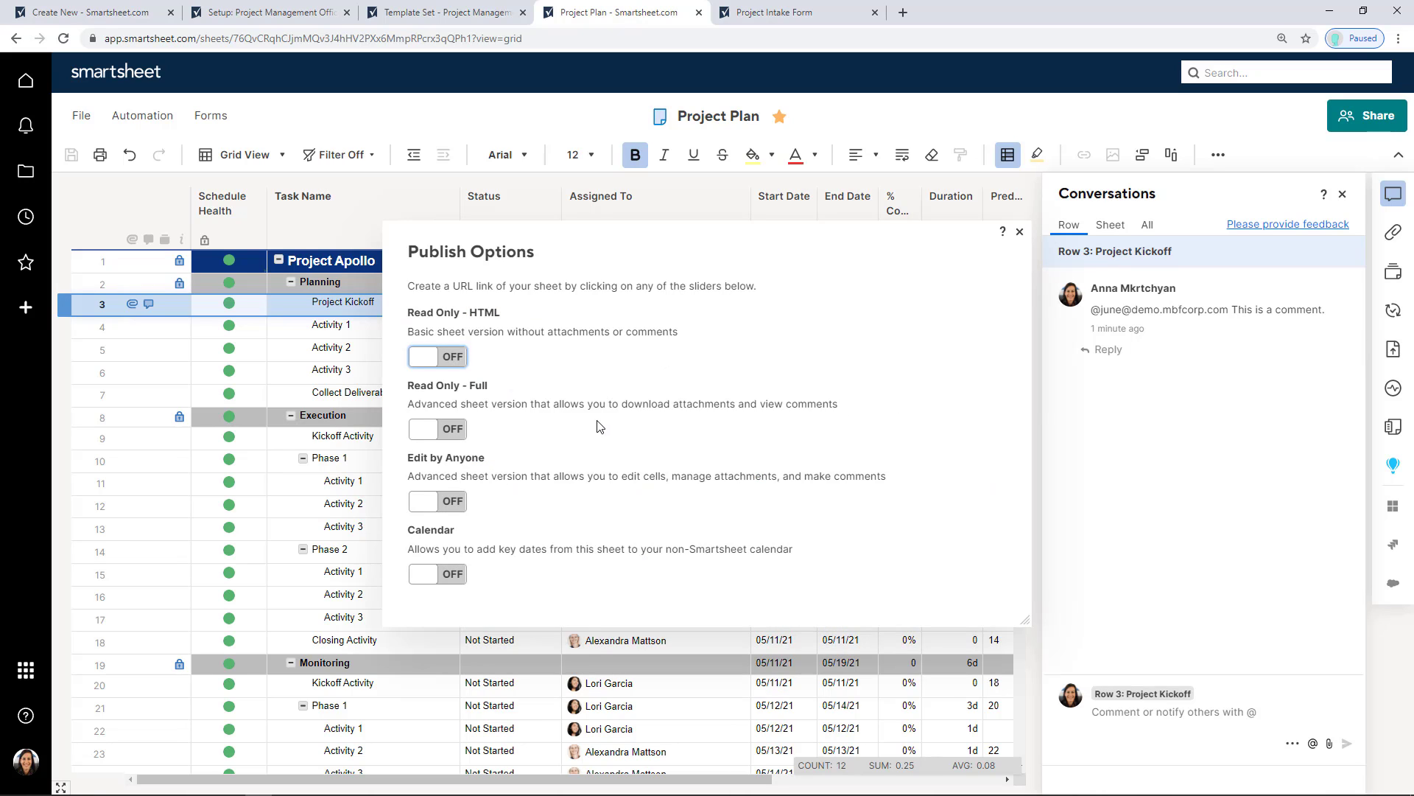
{"action": "left_click", "coordinate": [451, 428]}
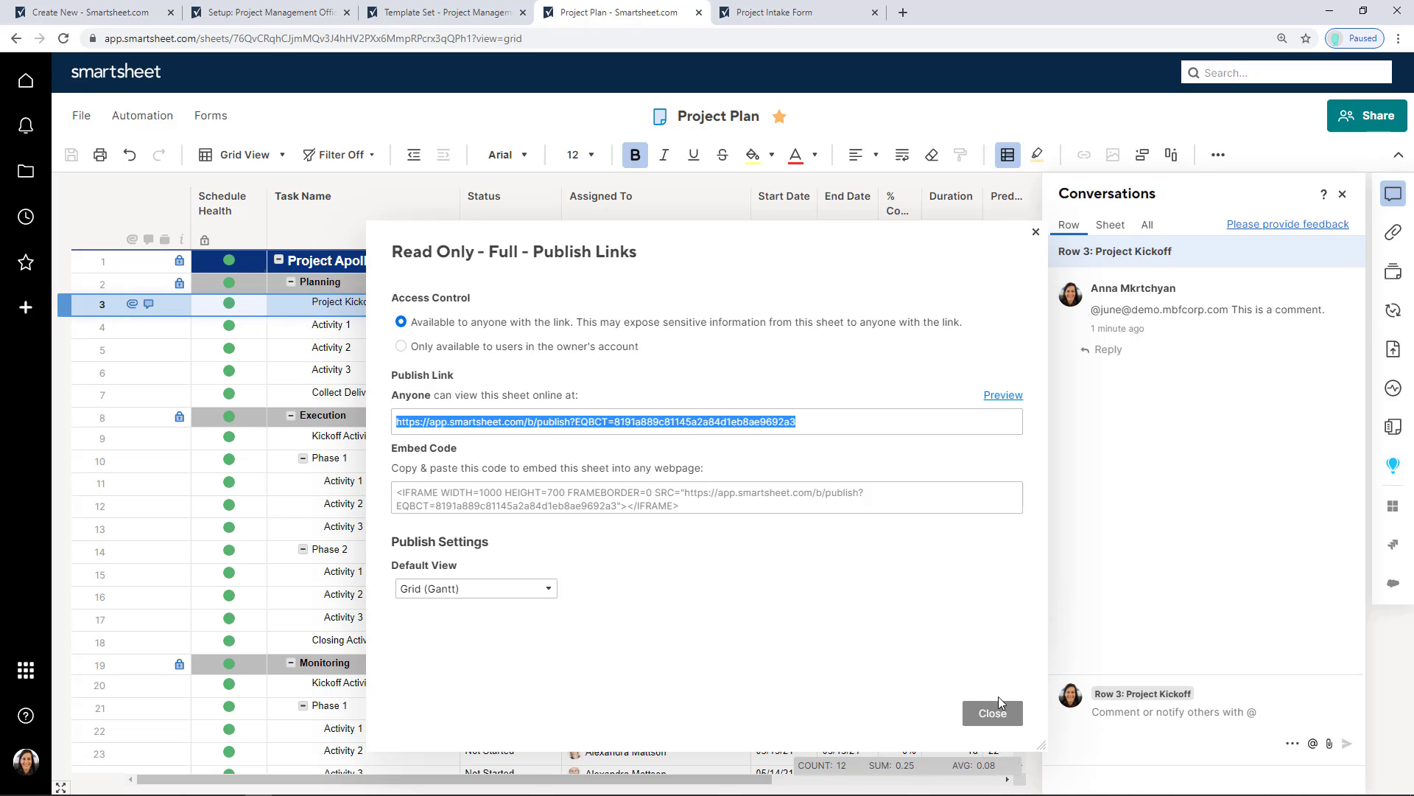
{"action": "left_click", "coordinate": [1010, 713]}
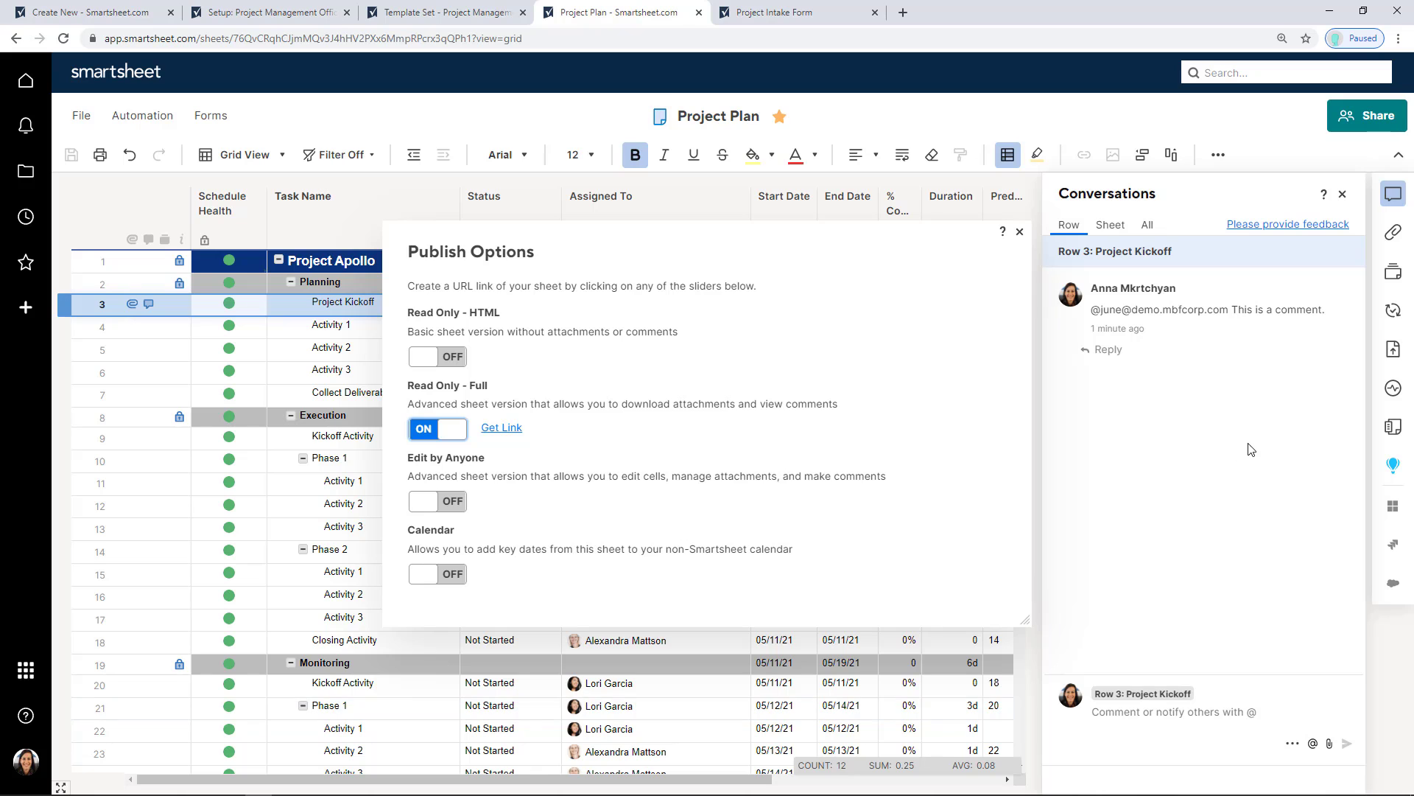
Review the Project Plan sheet's activity log and the fields in its Sheet Summary
{"action": "left_click", "coordinate": [1394, 388]}
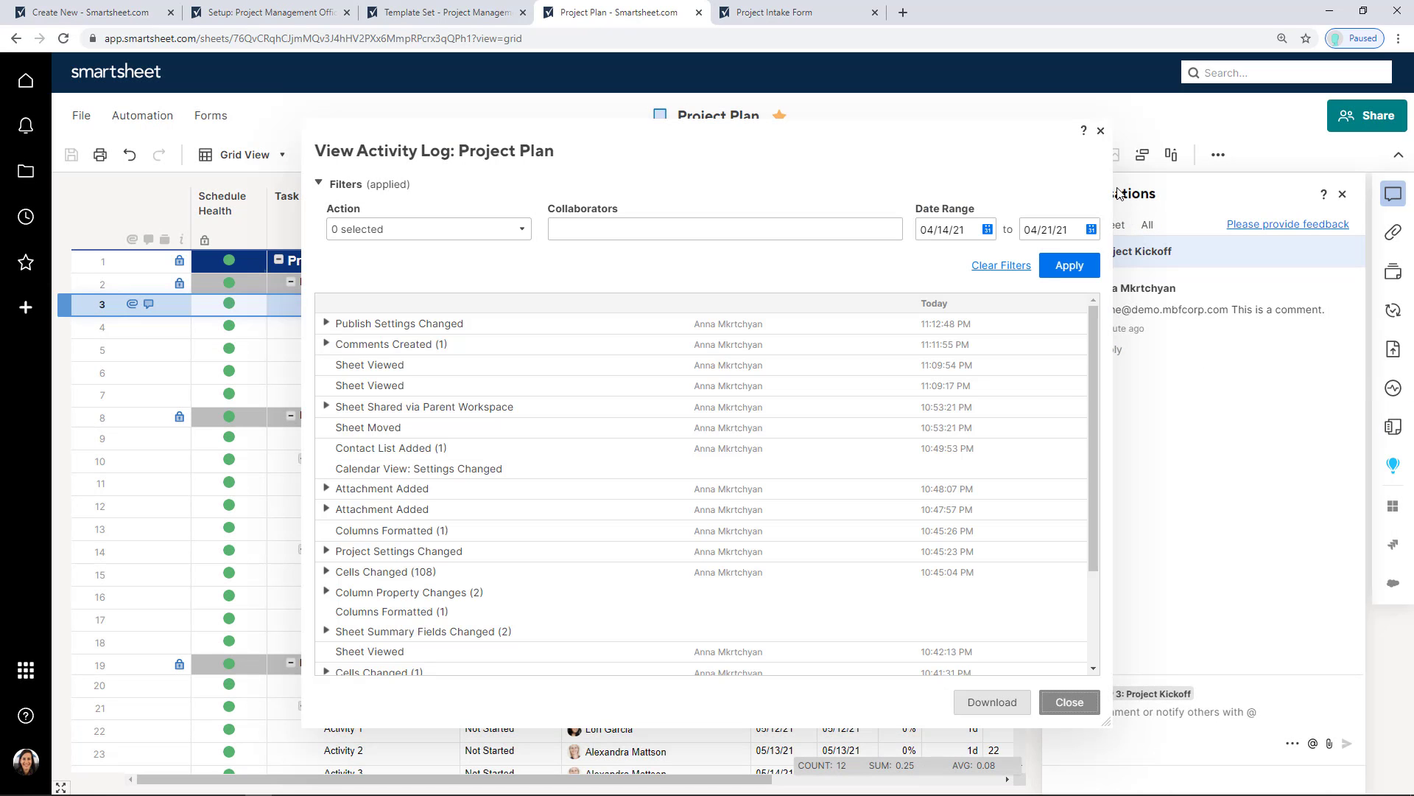
{"action": "left_click", "coordinate": [1101, 131]}
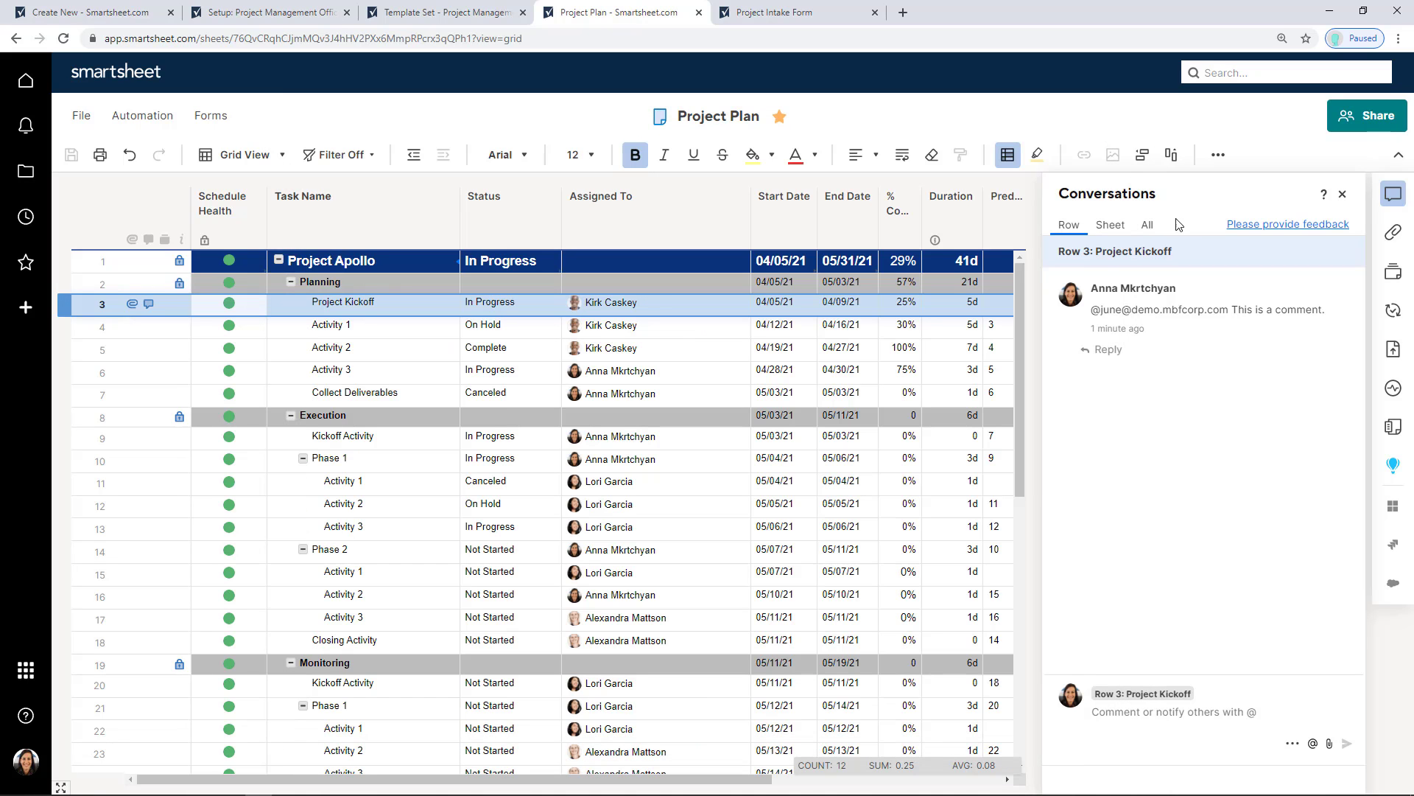
{"action": "left_click", "coordinate": [1393, 429]}
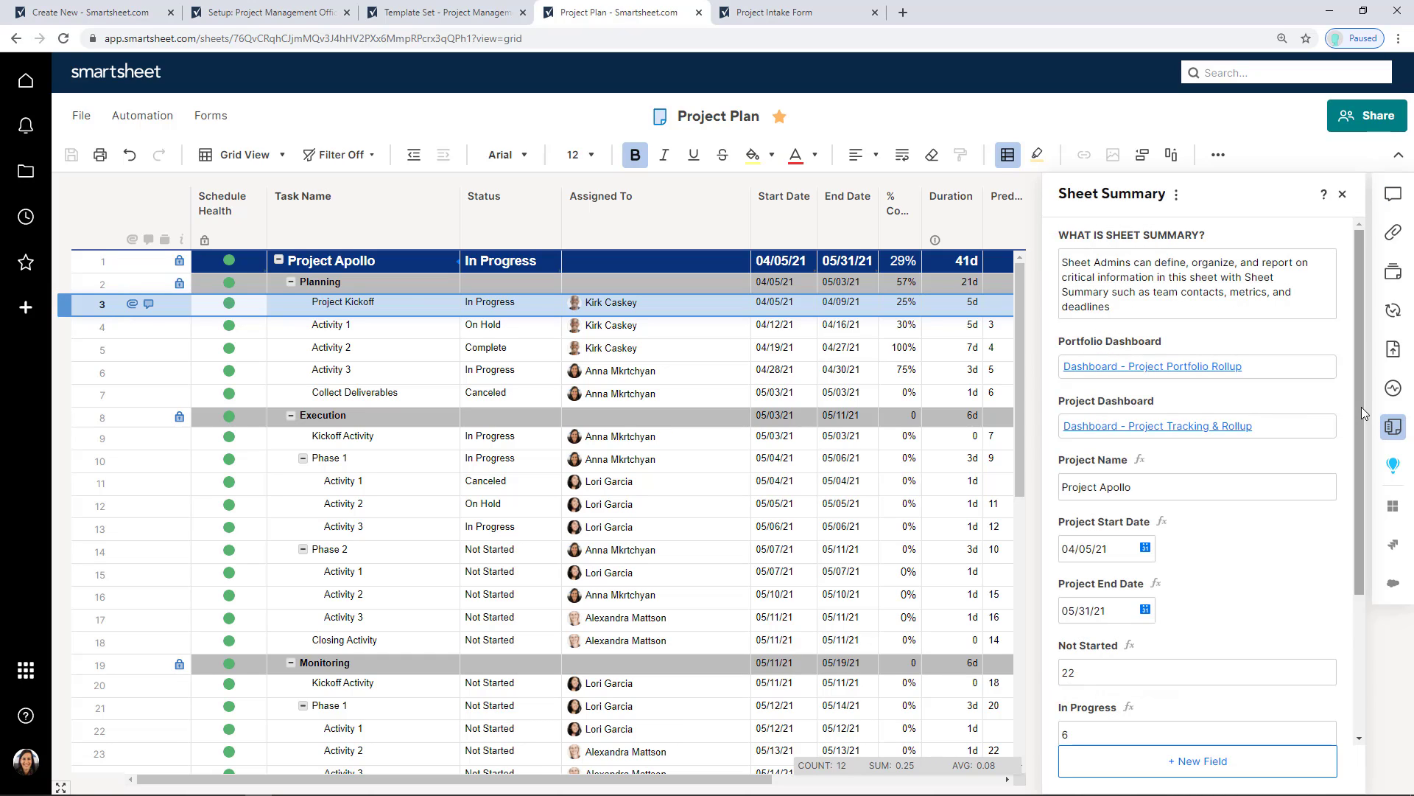
{"action": "left_click_drag", "start_coordinate": [1361, 408], "coordinate": [1338, 383]}
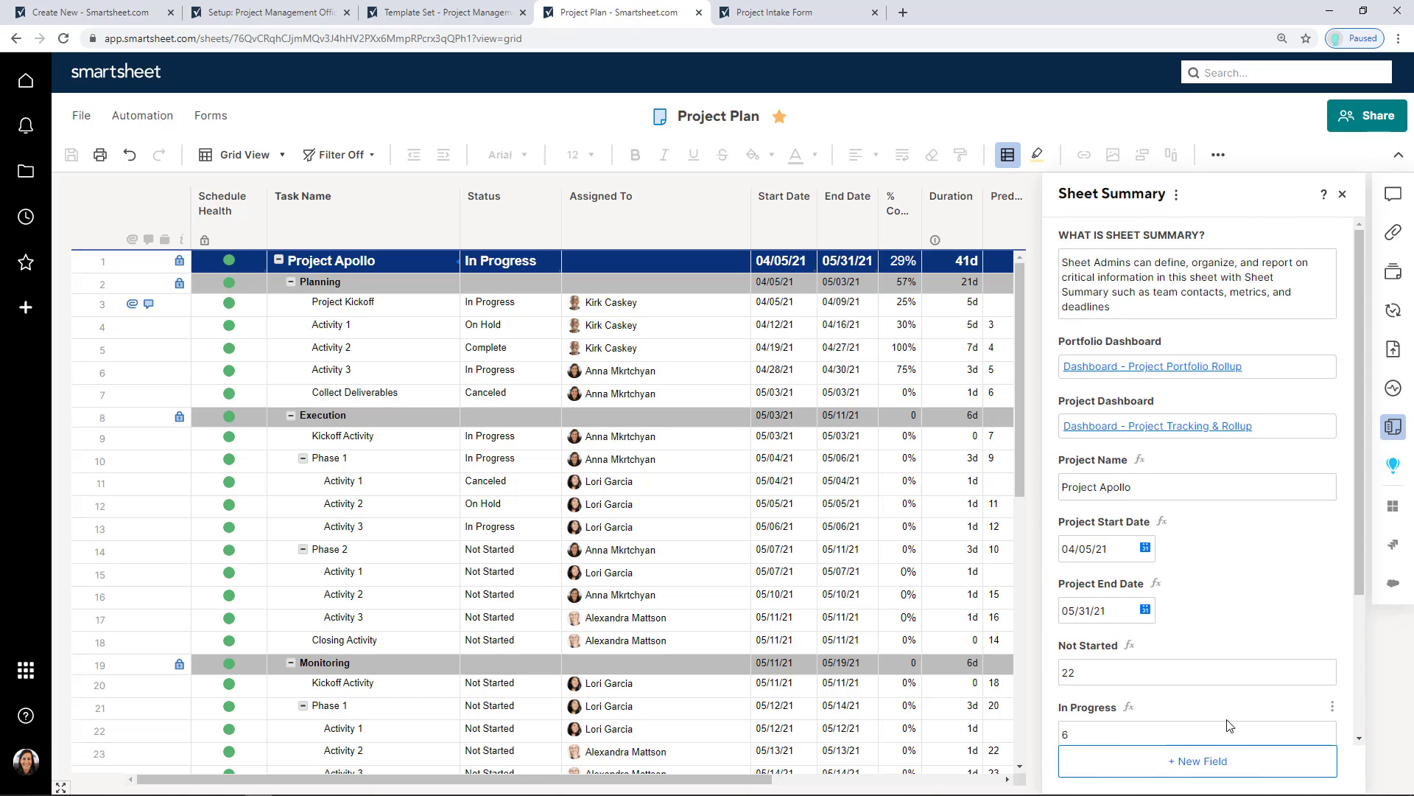
Add a Contact List summary field named Project Manager, assign the project manager's contact to it and close the Sheet Summary
{"action": "left_click", "coordinate": [1161, 753]}
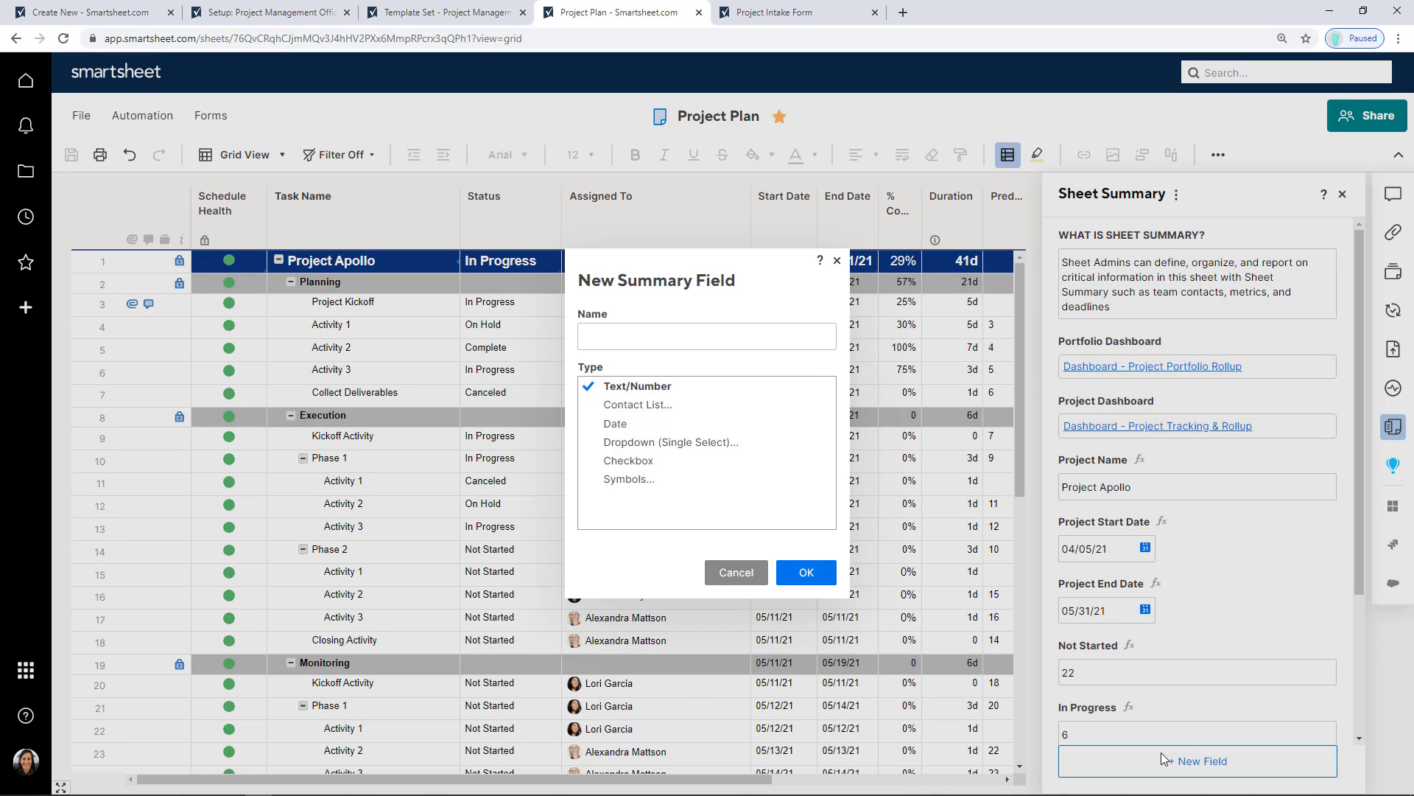
{"action": "type", "text": "Project Manager"}
{"action": "left_click", "coordinate": [676, 405]}
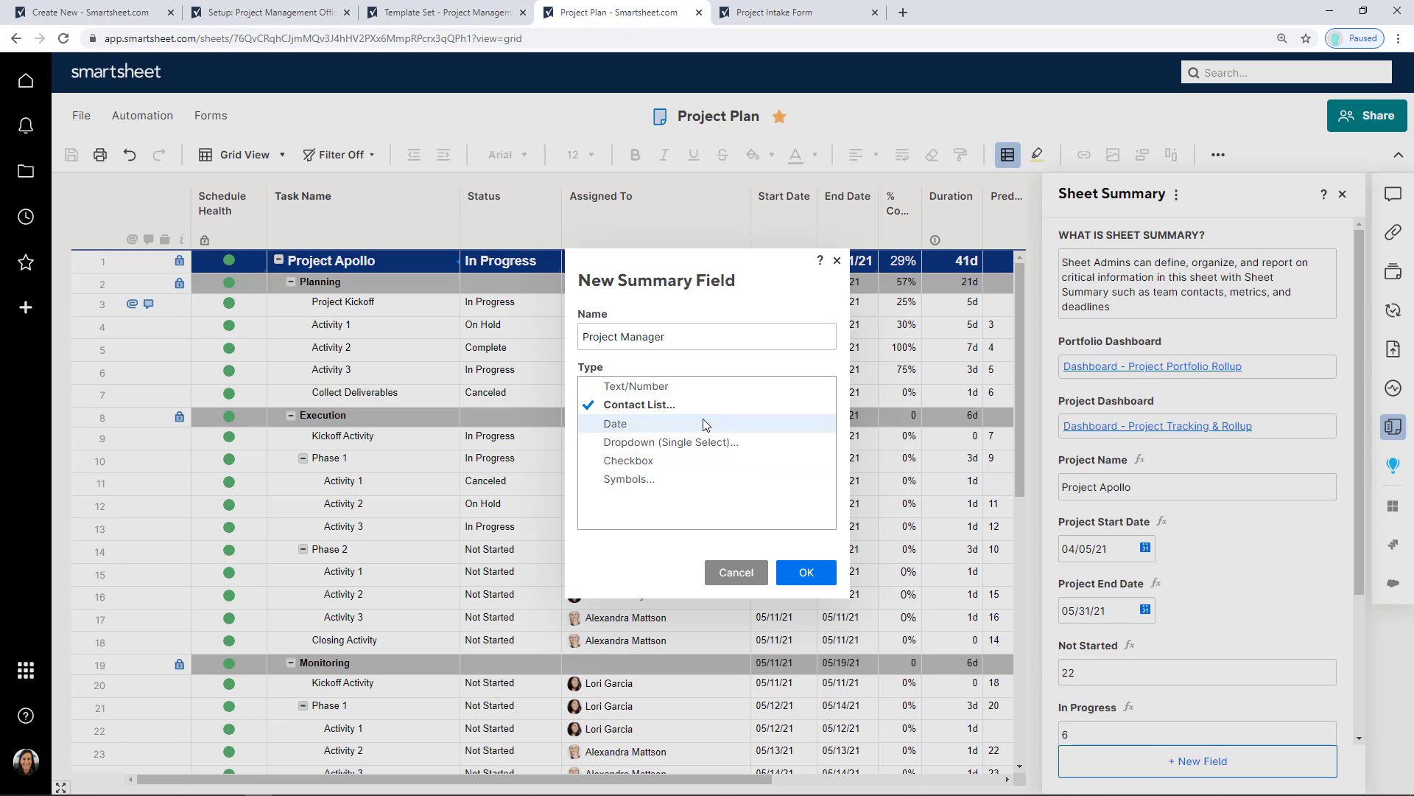
{"action": "left_click", "coordinate": [806, 573]}
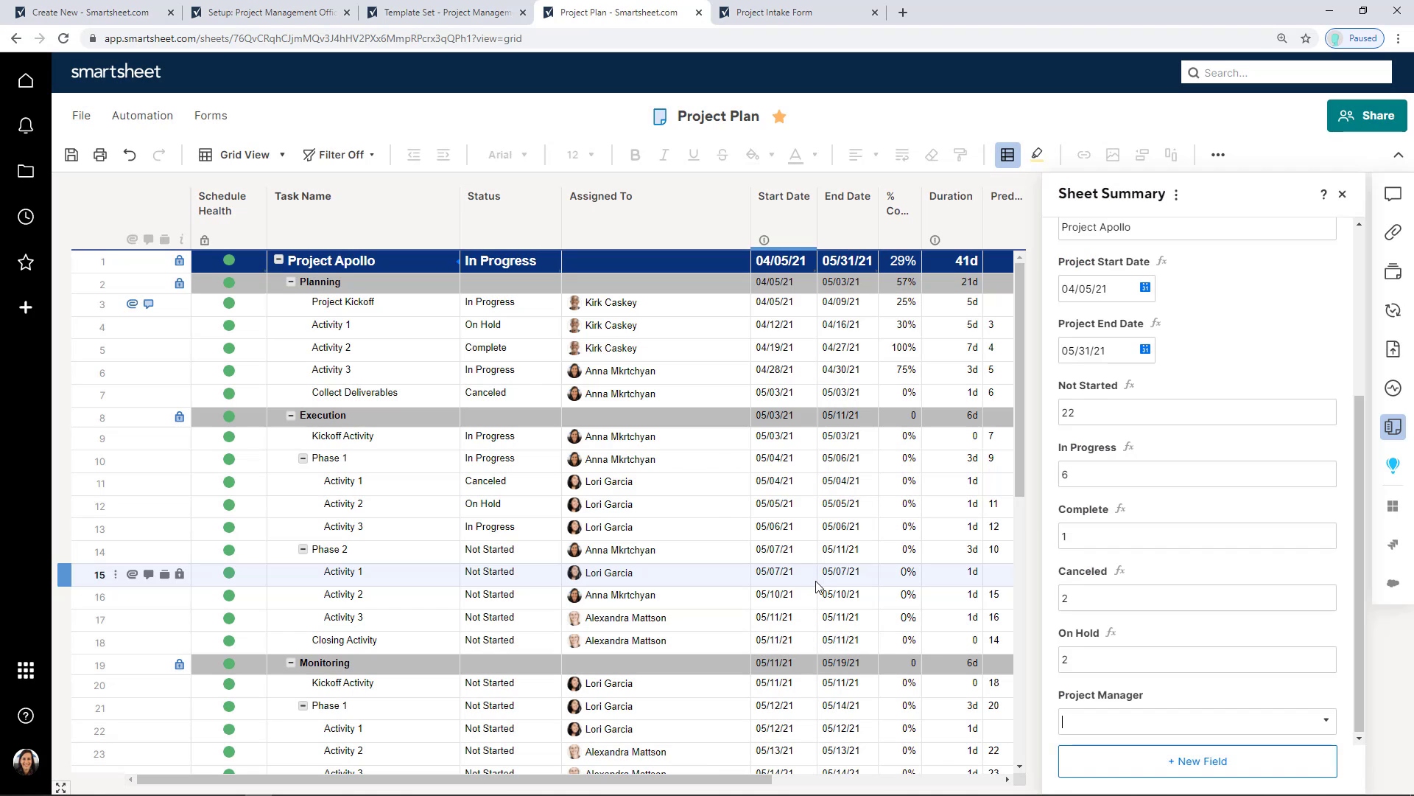
{"action": "type", "text": "Anna"}
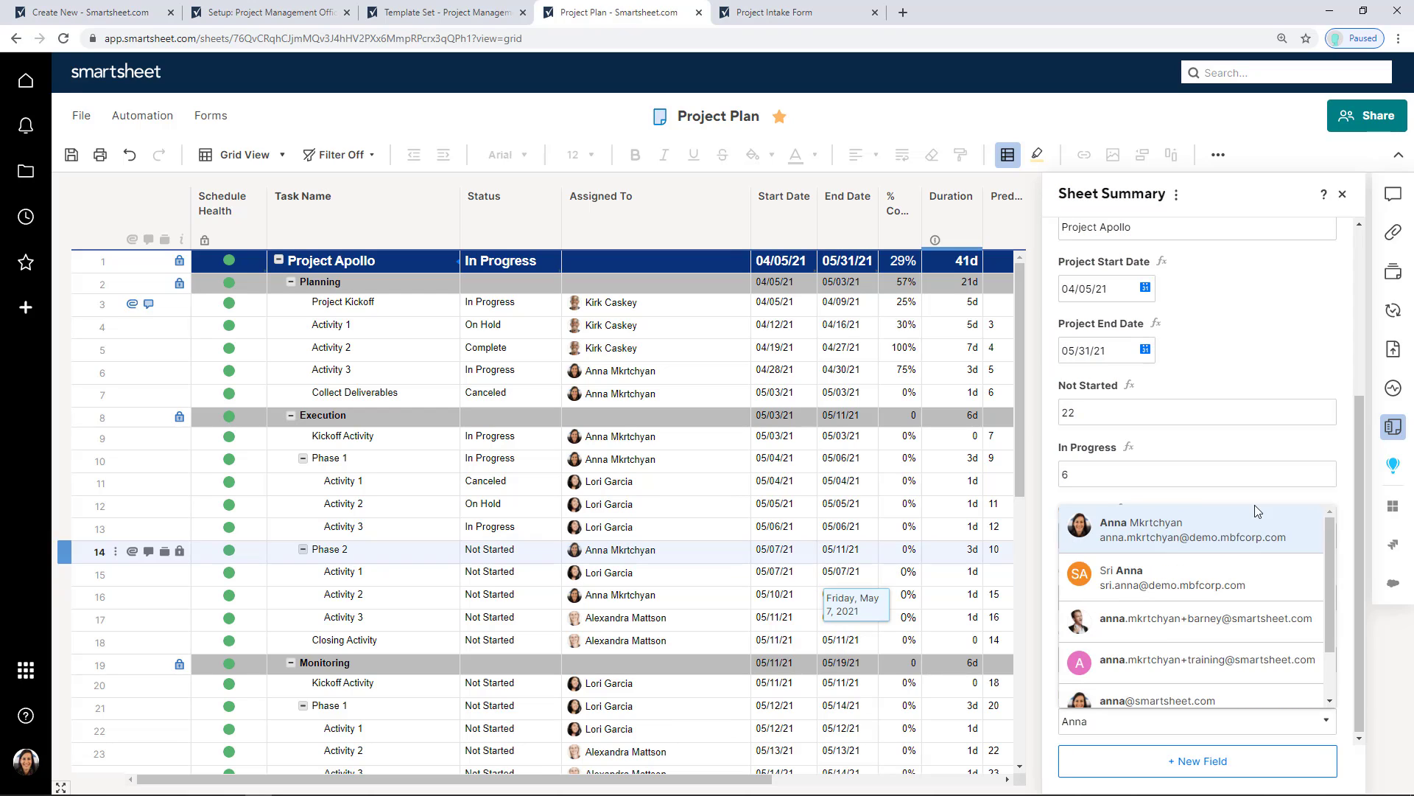
{"action": "left_click", "coordinate": [1245, 544]}
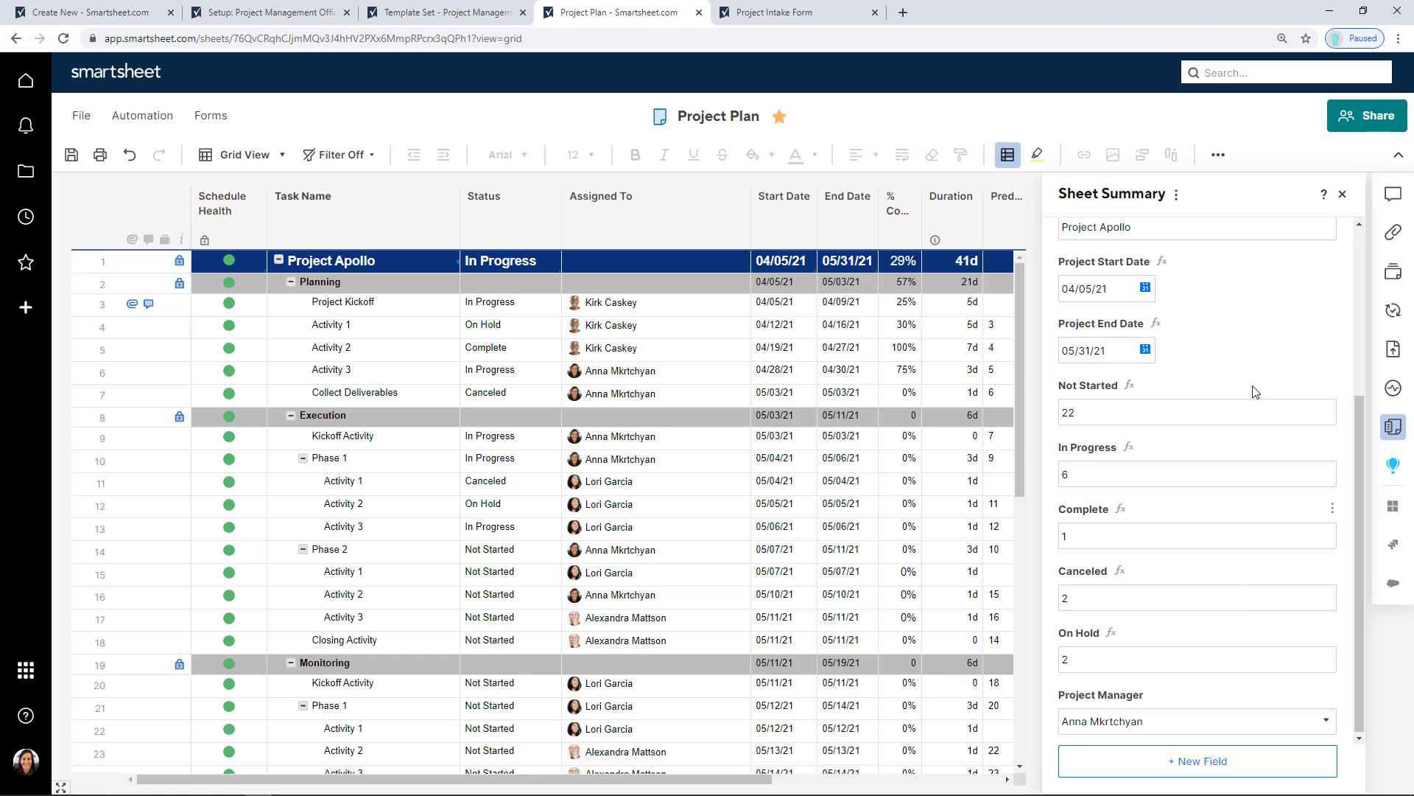
{"action": "left_click", "coordinate": [1359, 249]}
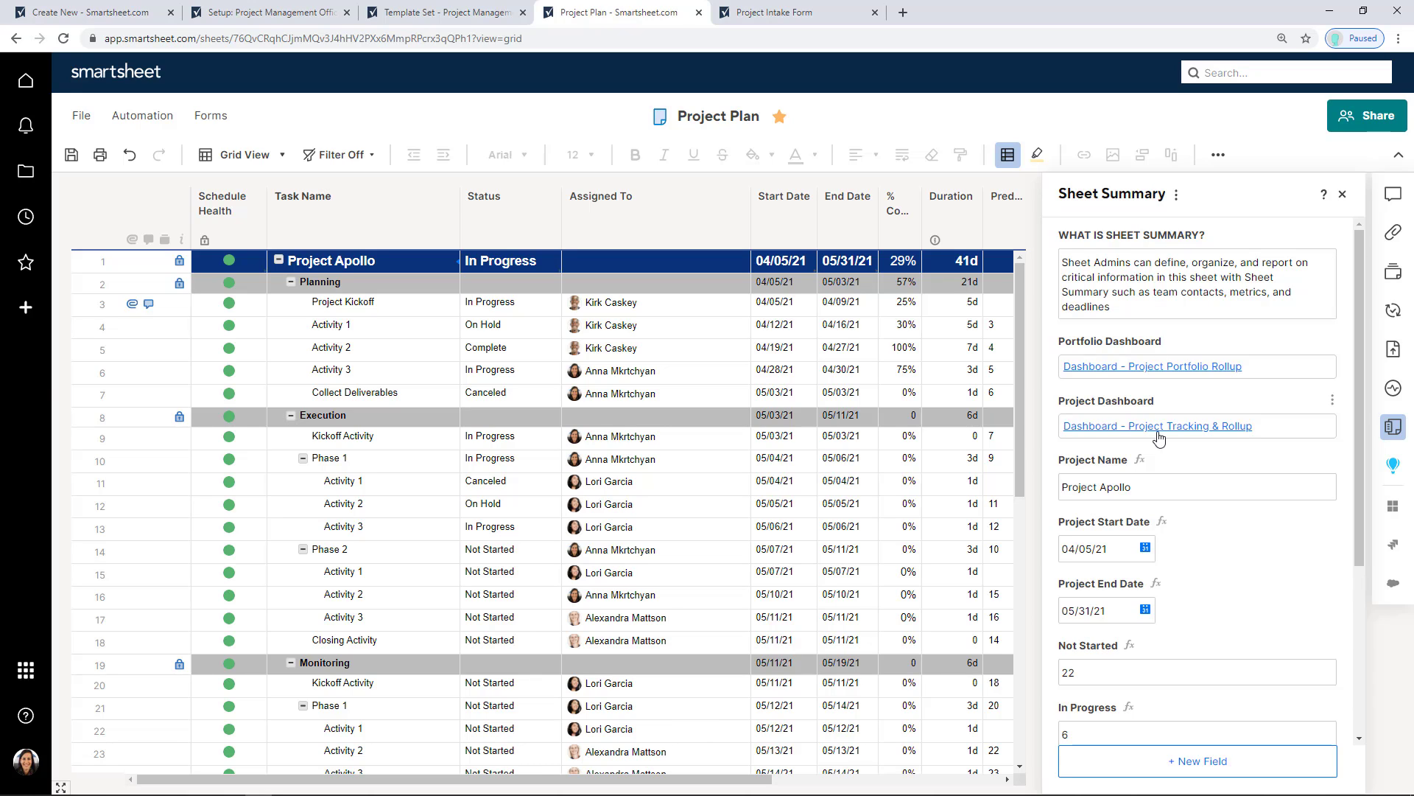
{"action": "left_click", "coordinate": [1342, 194]}
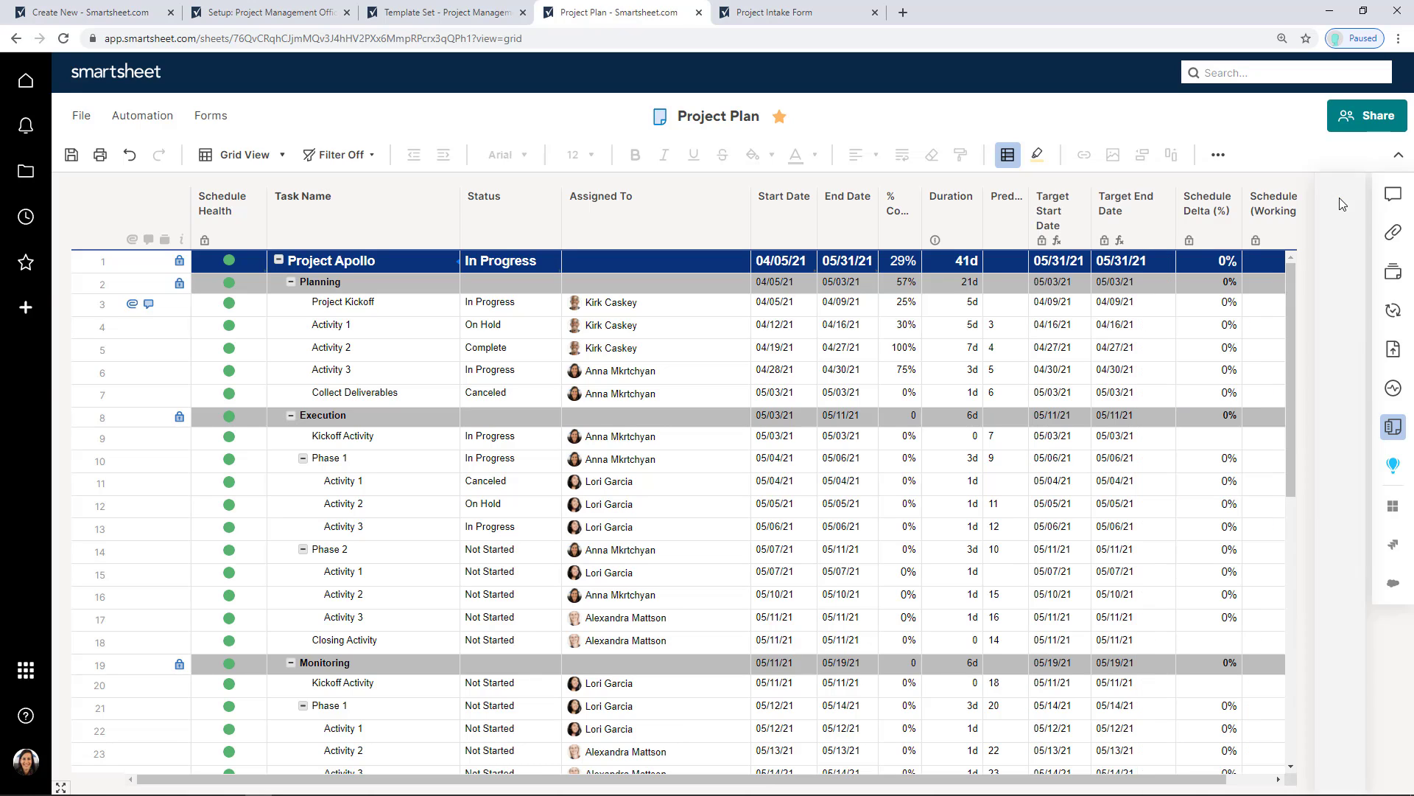
{"action": "left_click", "coordinate": [802, 263]}
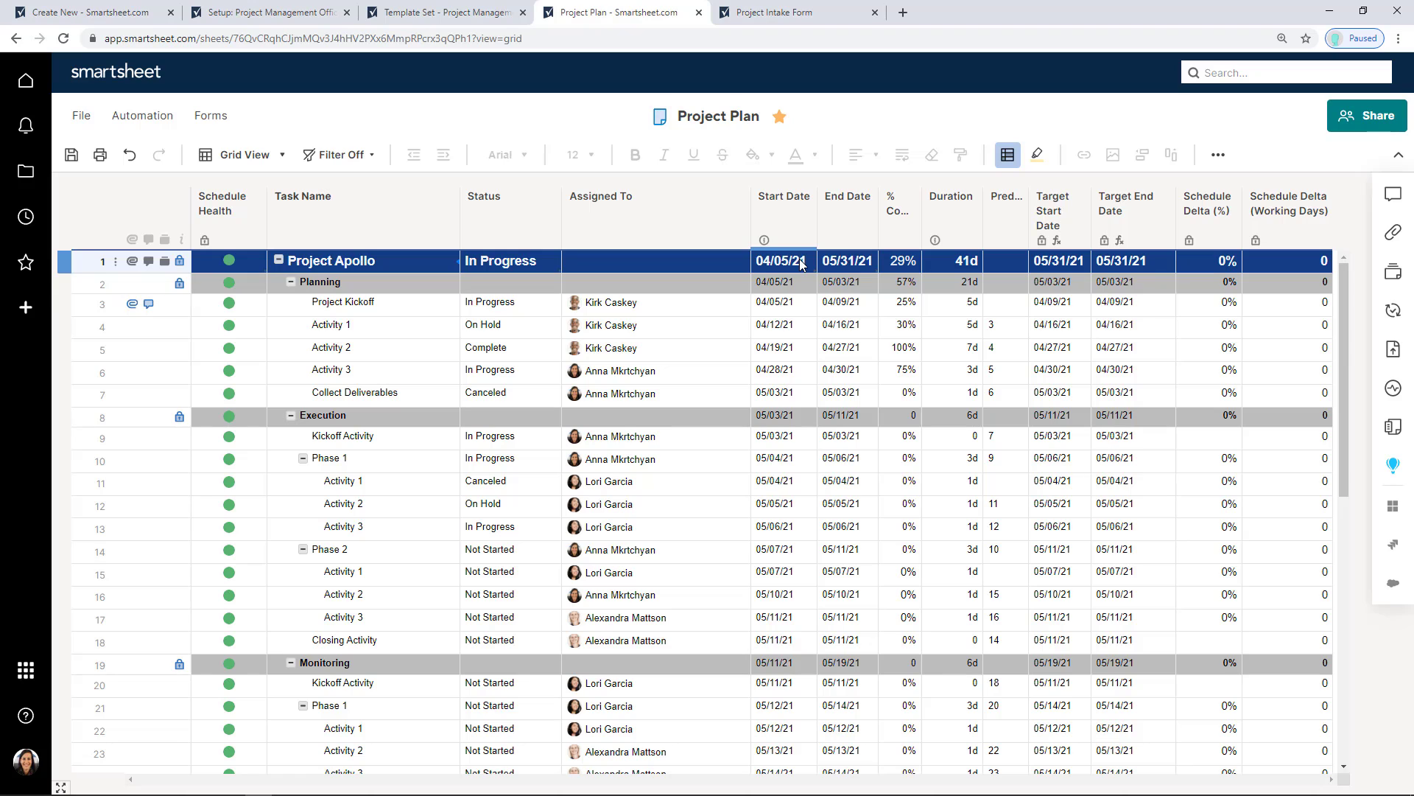
{"action": "left_click", "coordinate": [544, 305]}
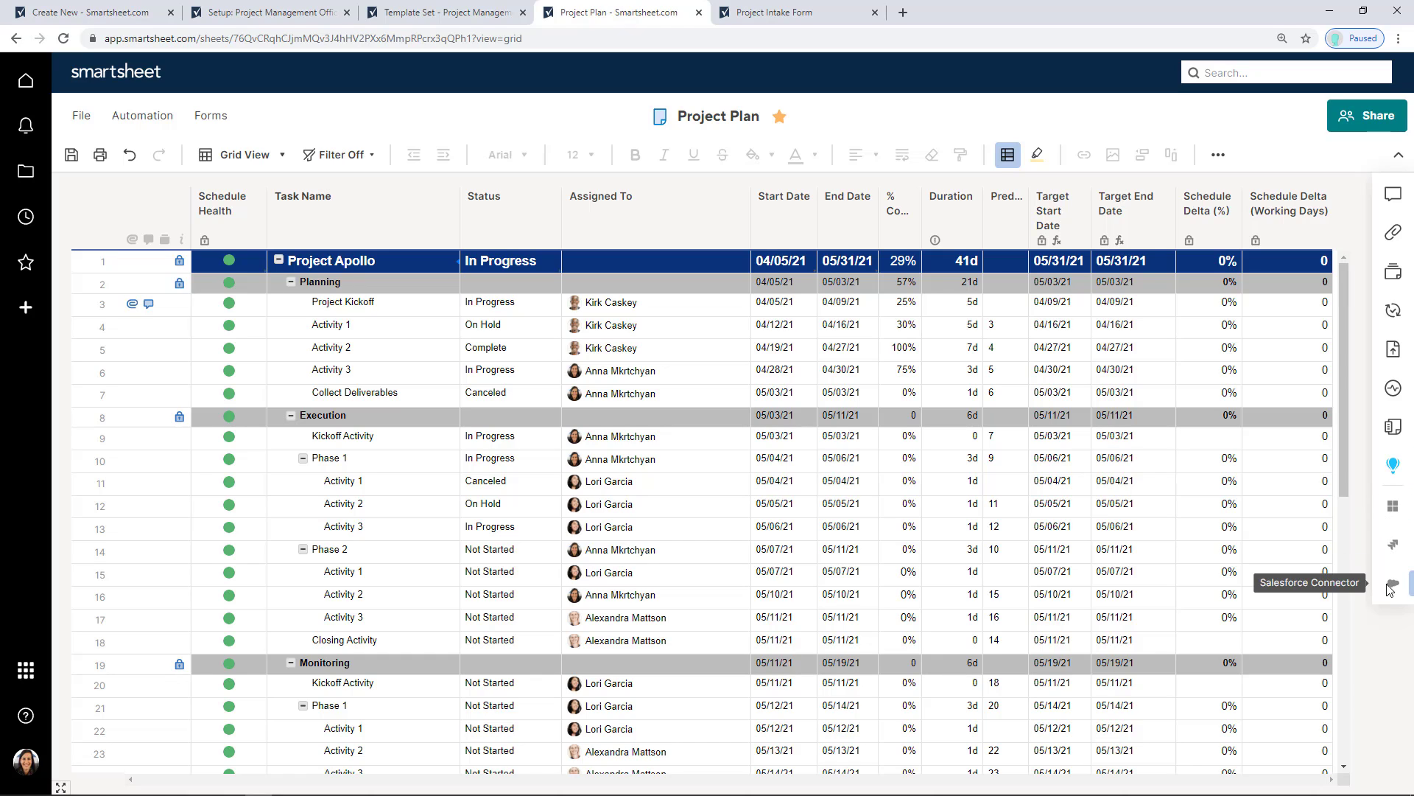
{"action": "left_click", "coordinate": [595, 298]}
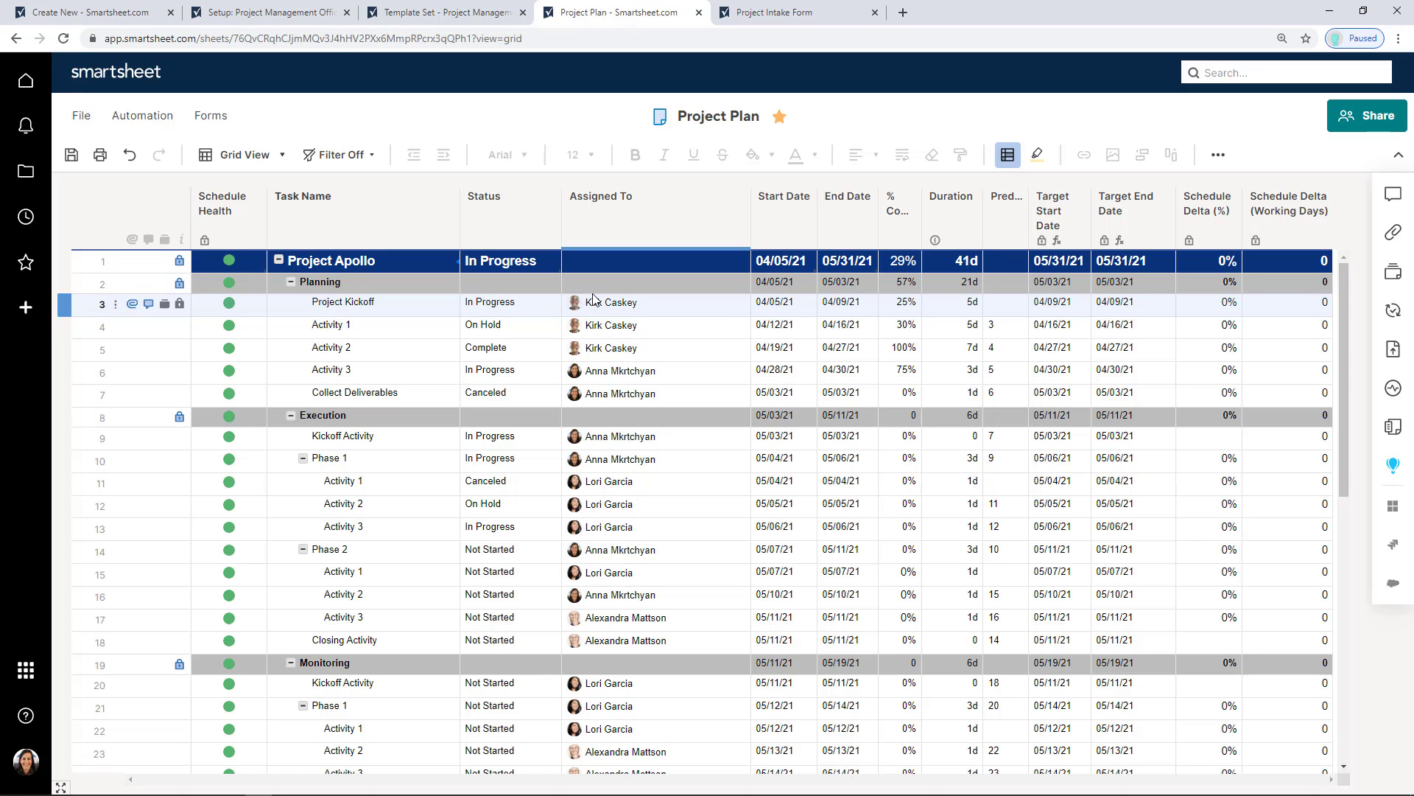
View the Project Plan with the Tasks Assigned to Me filter applied and turn the filter off again
{"action": "left_click", "coordinate": [371, 157]}
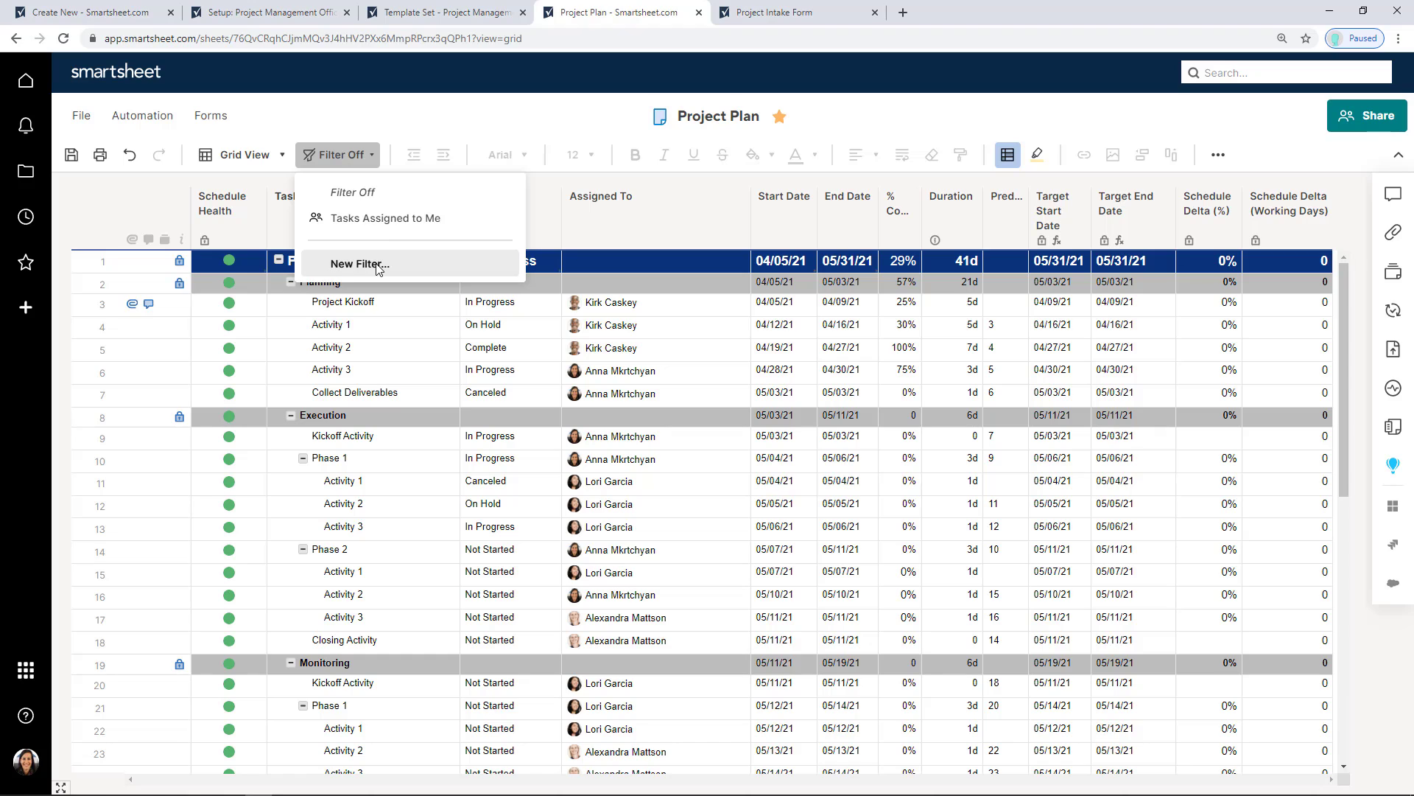
{"action": "left_click", "coordinate": [386, 220]}
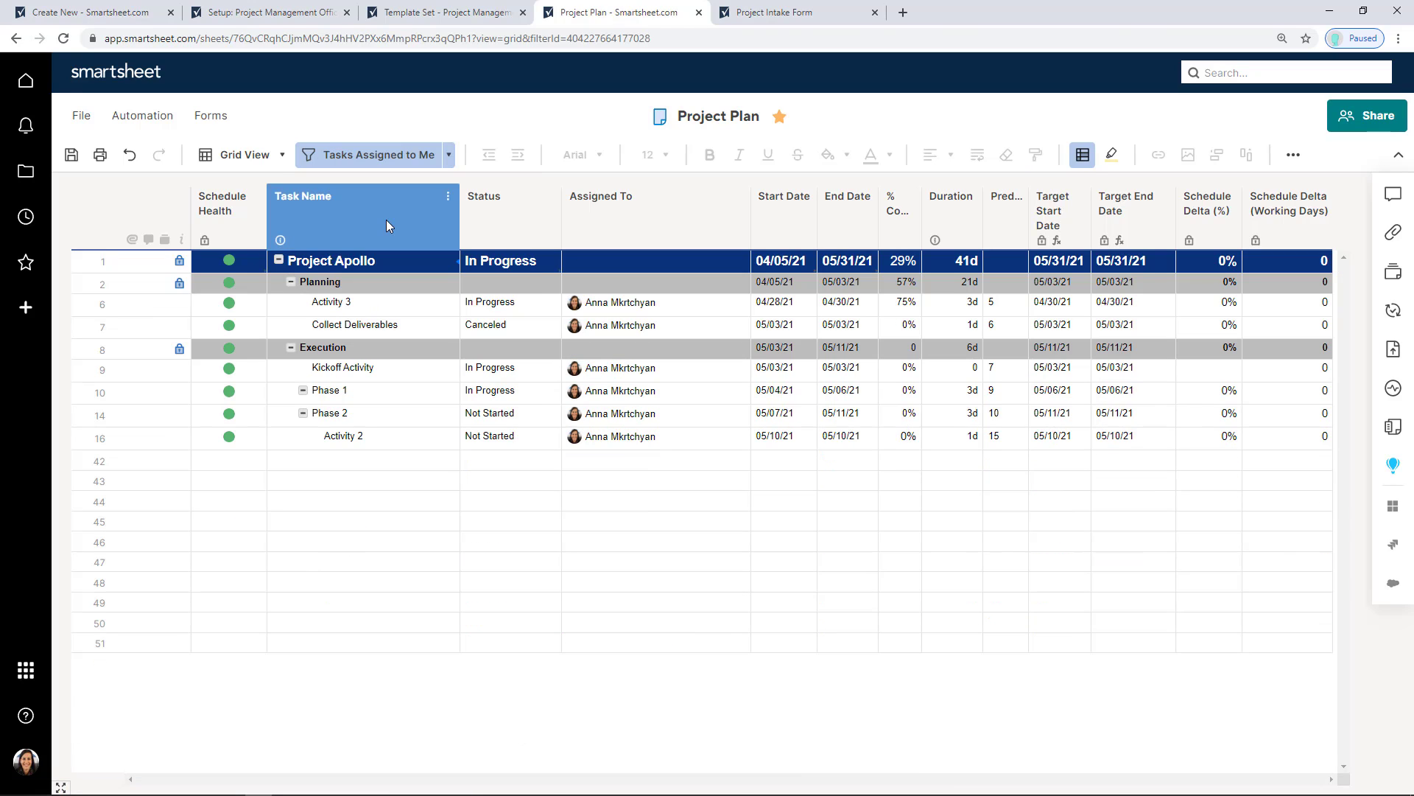
{"action": "left_click", "coordinate": [311, 157]}
View the Project Plan in Gantt, Calendar and Card views, check the card grouping options and return to Grid View
{"action": "left_click", "coordinate": [280, 161]}
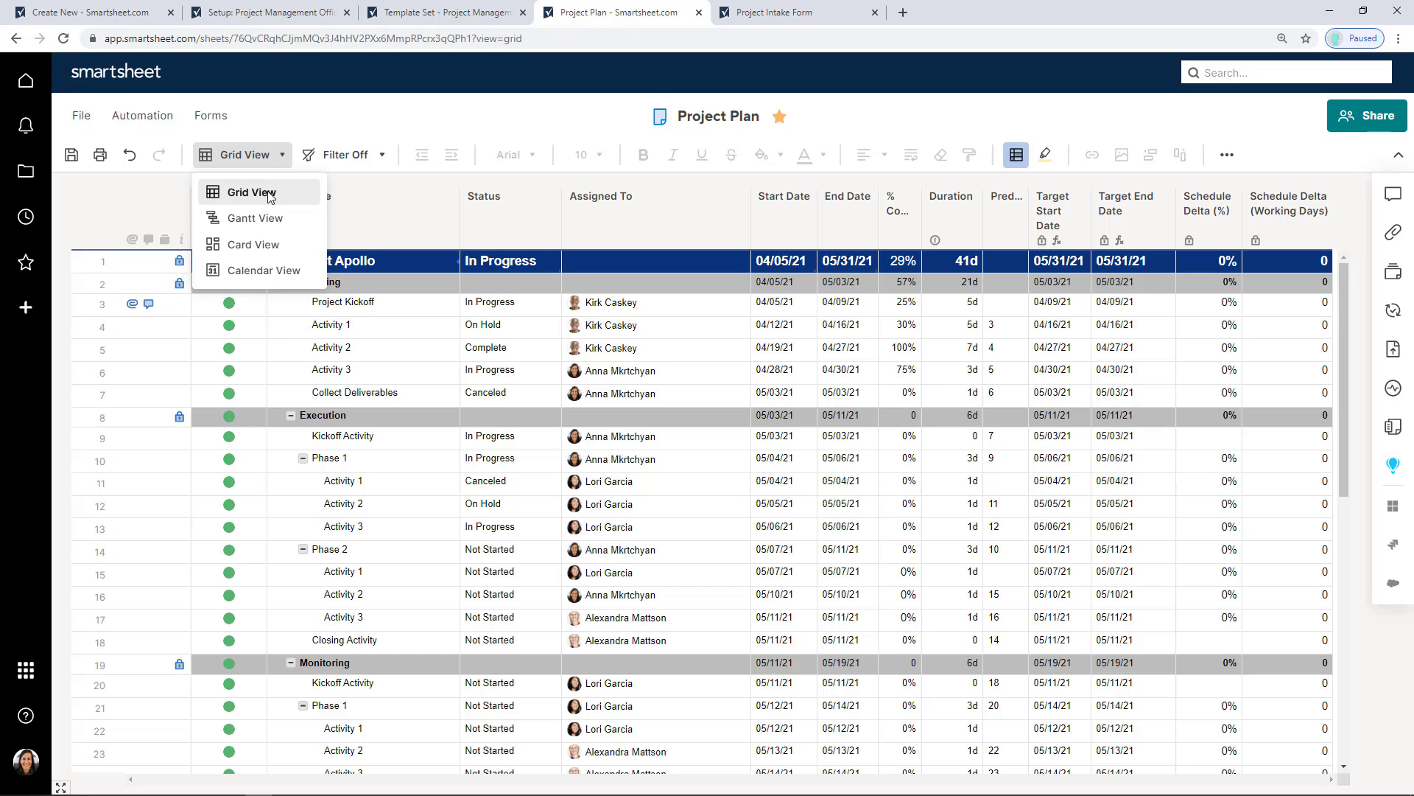
{"action": "left_click", "coordinate": [267, 219]}
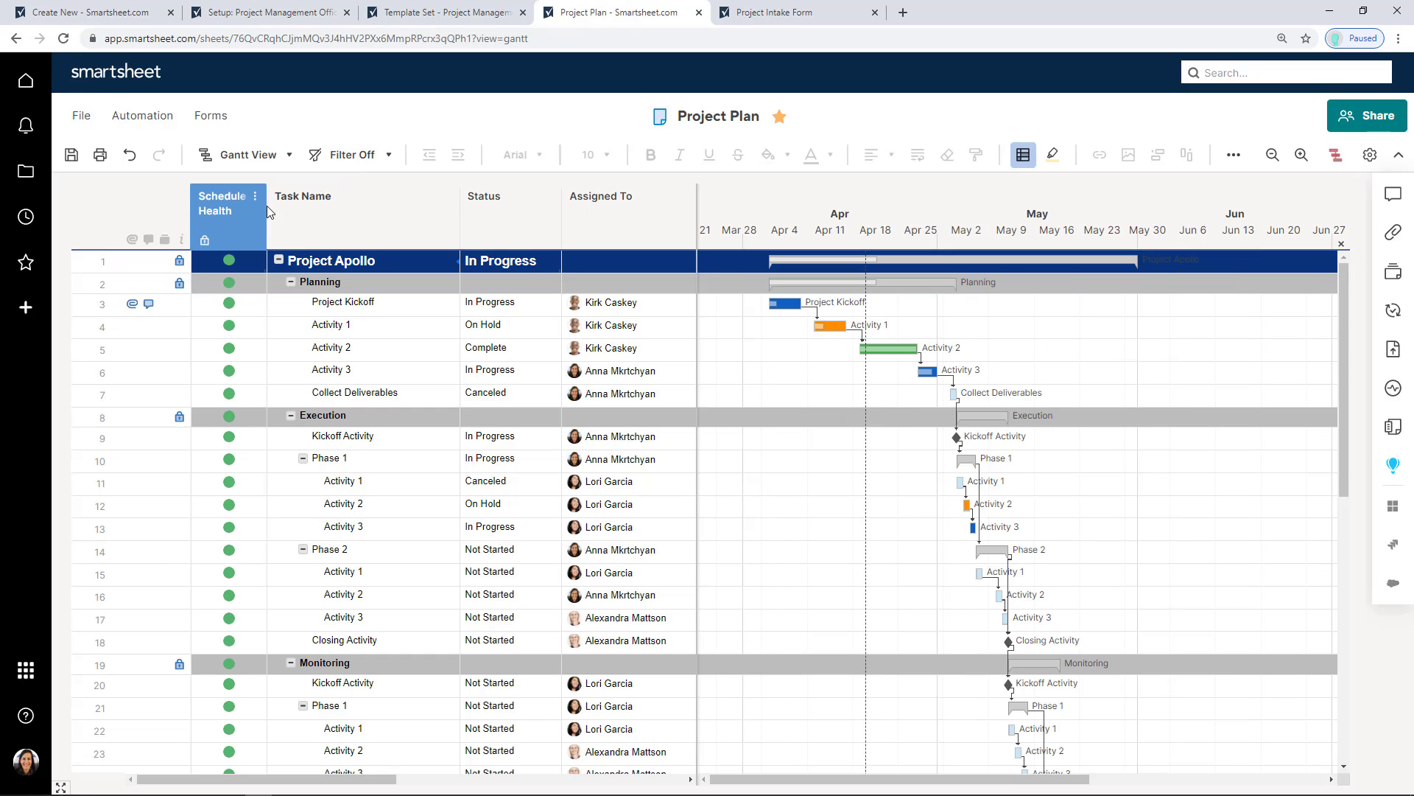
{"action": "left_click", "coordinate": [286, 156]}
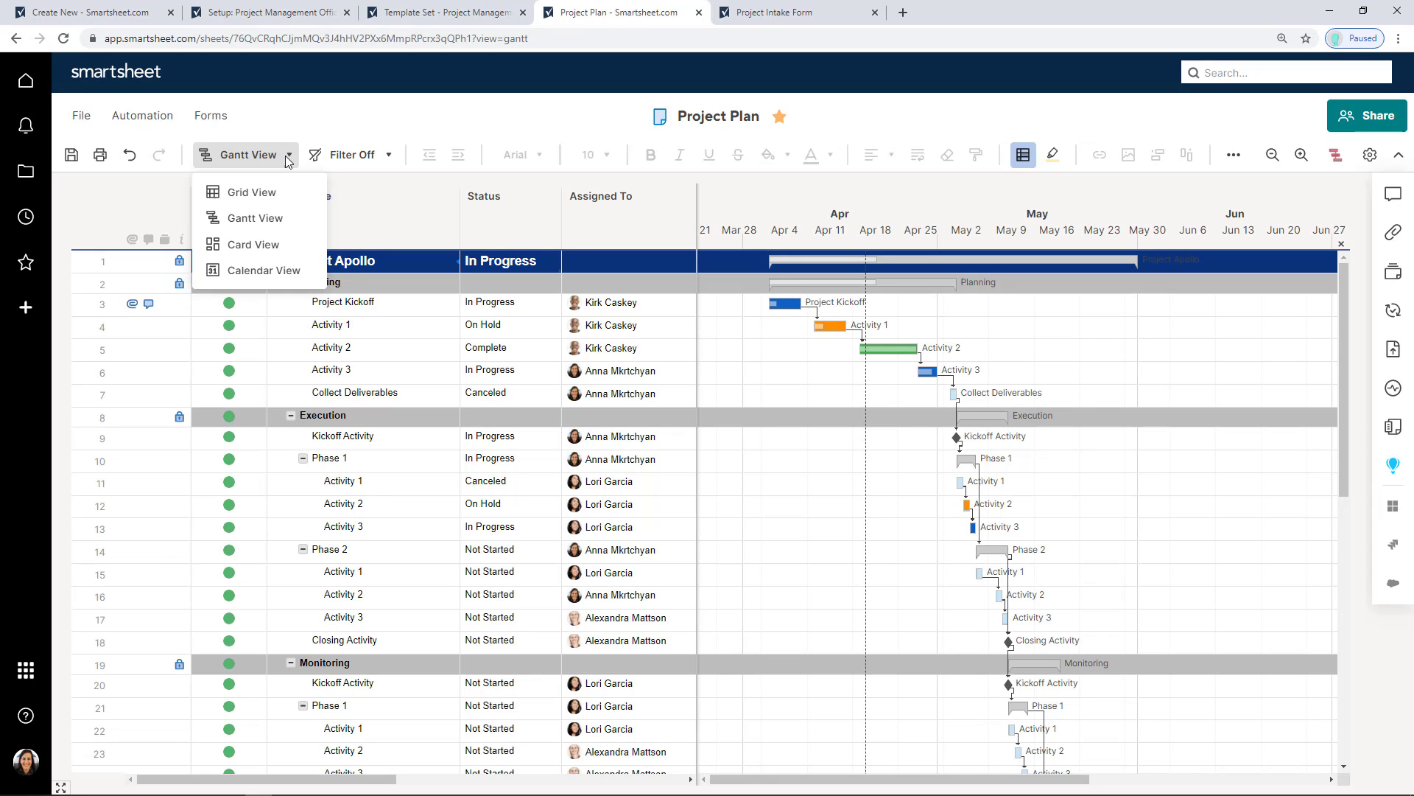
{"action": "left_click", "coordinate": [270, 269]}
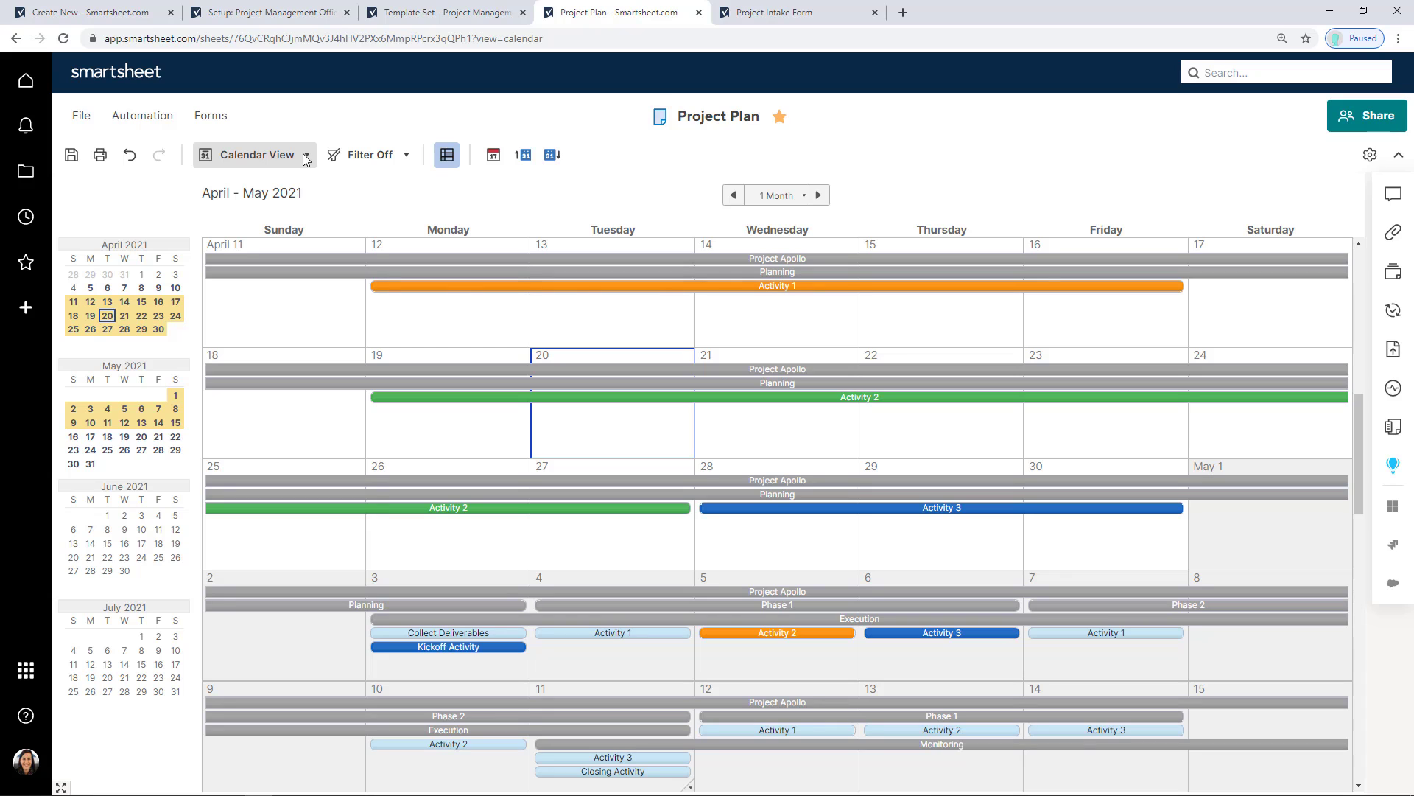
{"action": "left_click", "coordinate": [306, 157]}
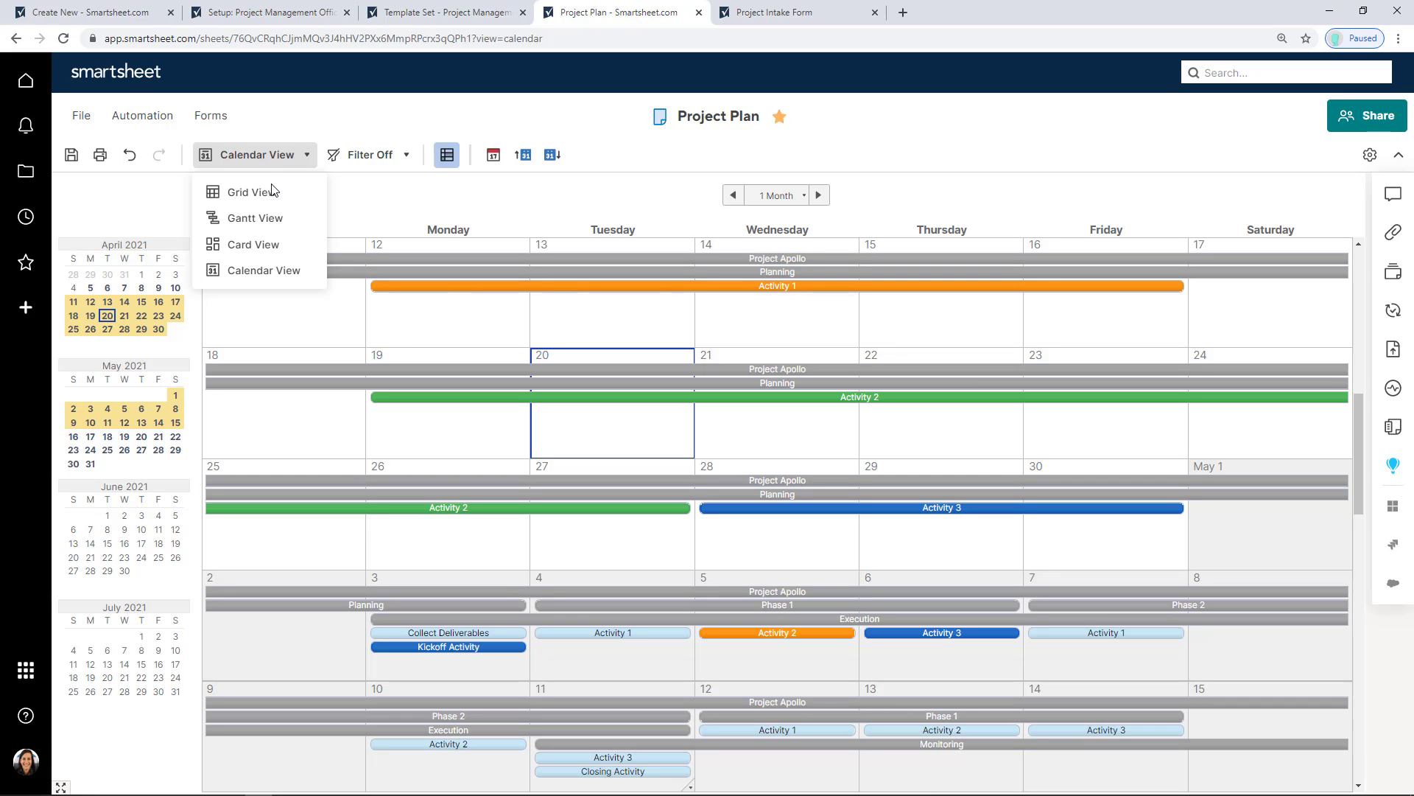
{"action": "left_click", "coordinate": [250, 245]}
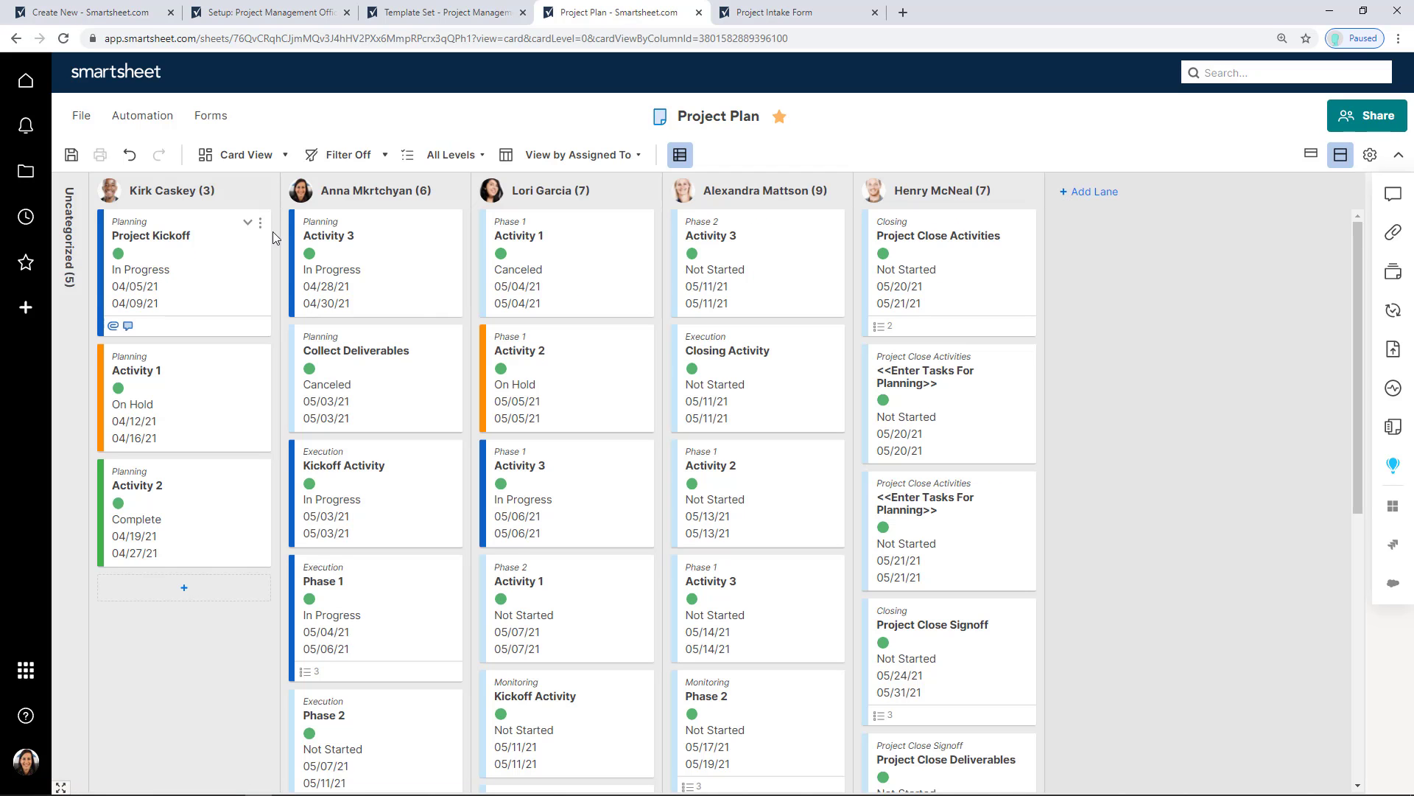
{"action": "left_click", "coordinate": [550, 149]}
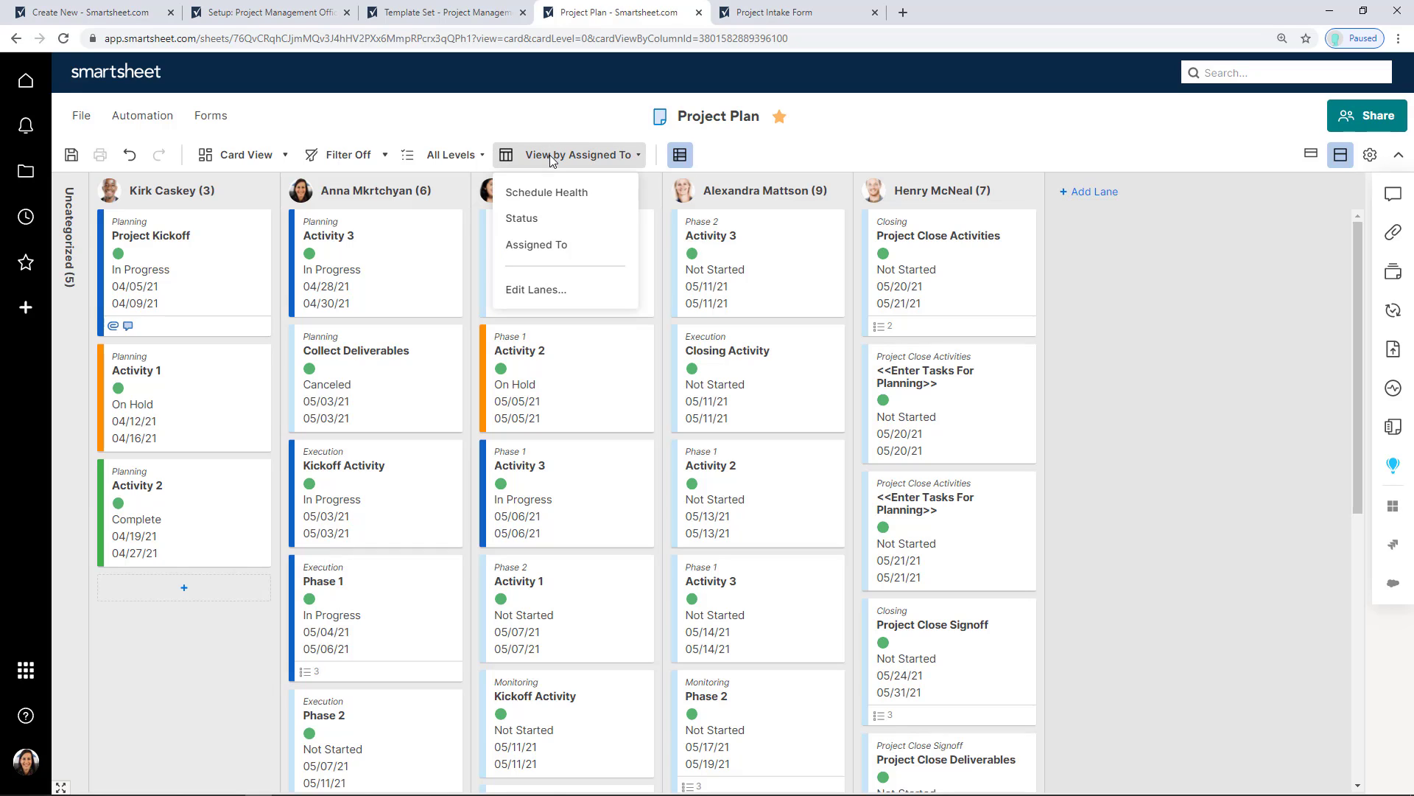
{"action": "left_click", "coordinate": [258, 163]}
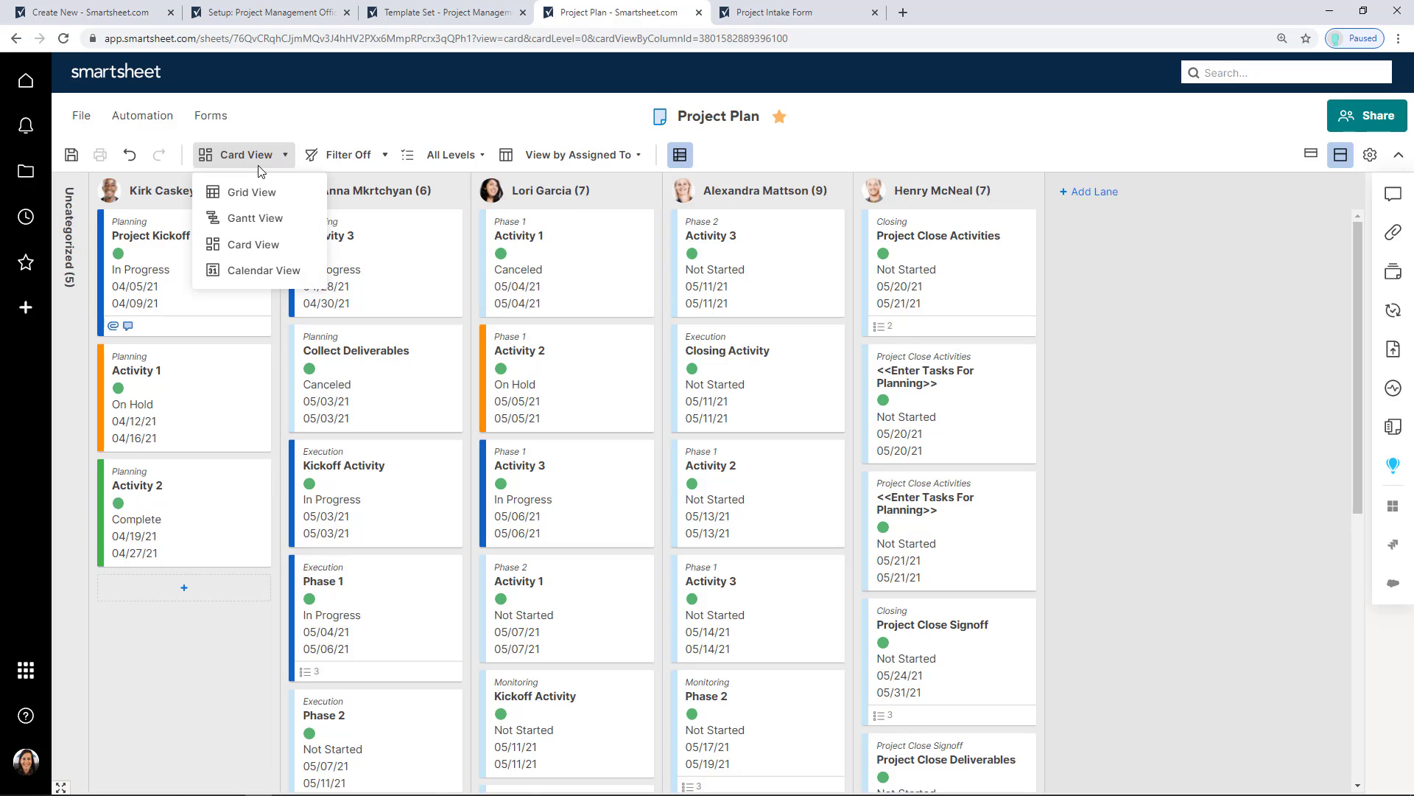
{"action": "left_click", "coordinate": [254, 192]}
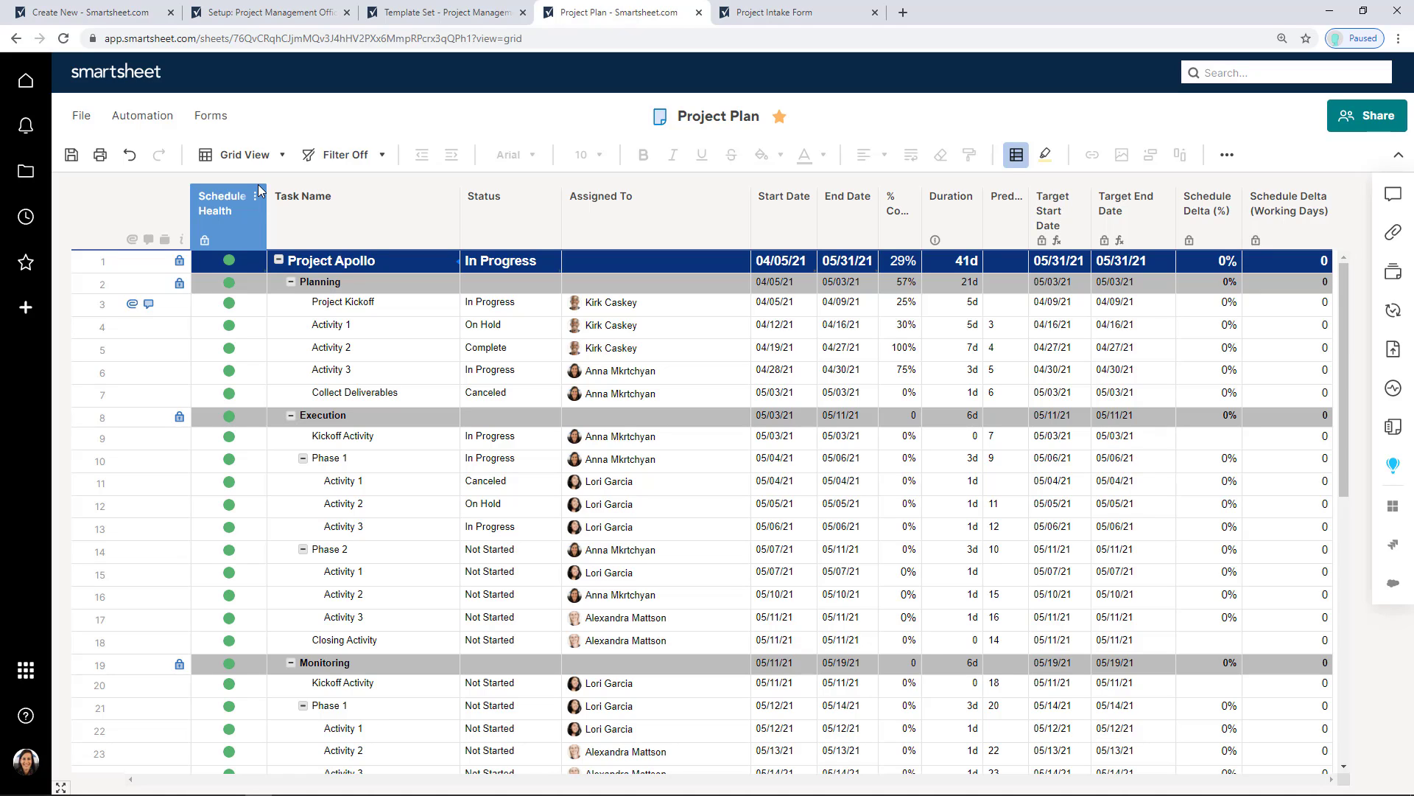
Save the Project Plan changes and open the Overdue report from the Project Template (Copy for New Projects) folder
{"action": "left_click", "coordinate": [25, 176]}
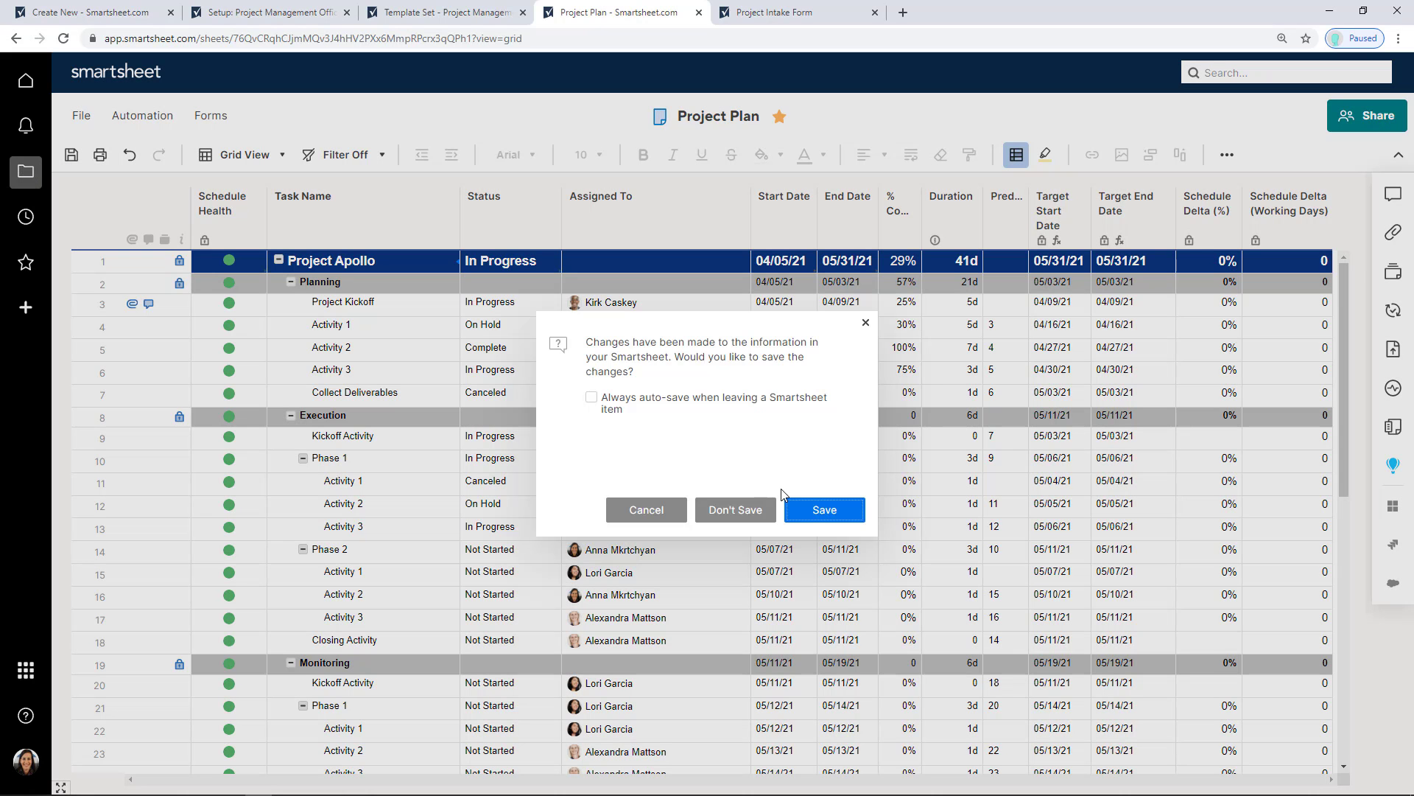
{"action": "left_click", "coordinate": [800, 512]}
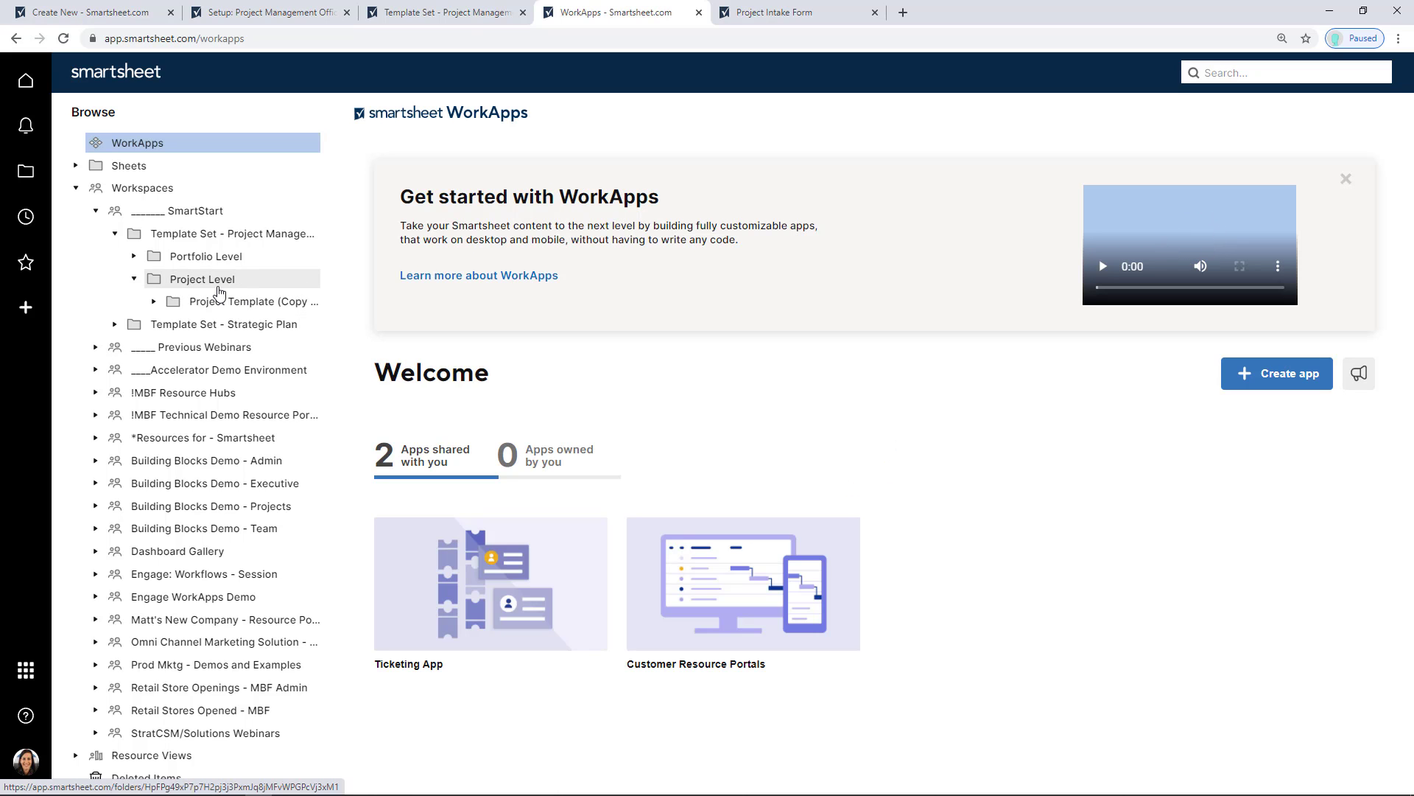
{"action": "left_click", "coordinate": [220, 291]}
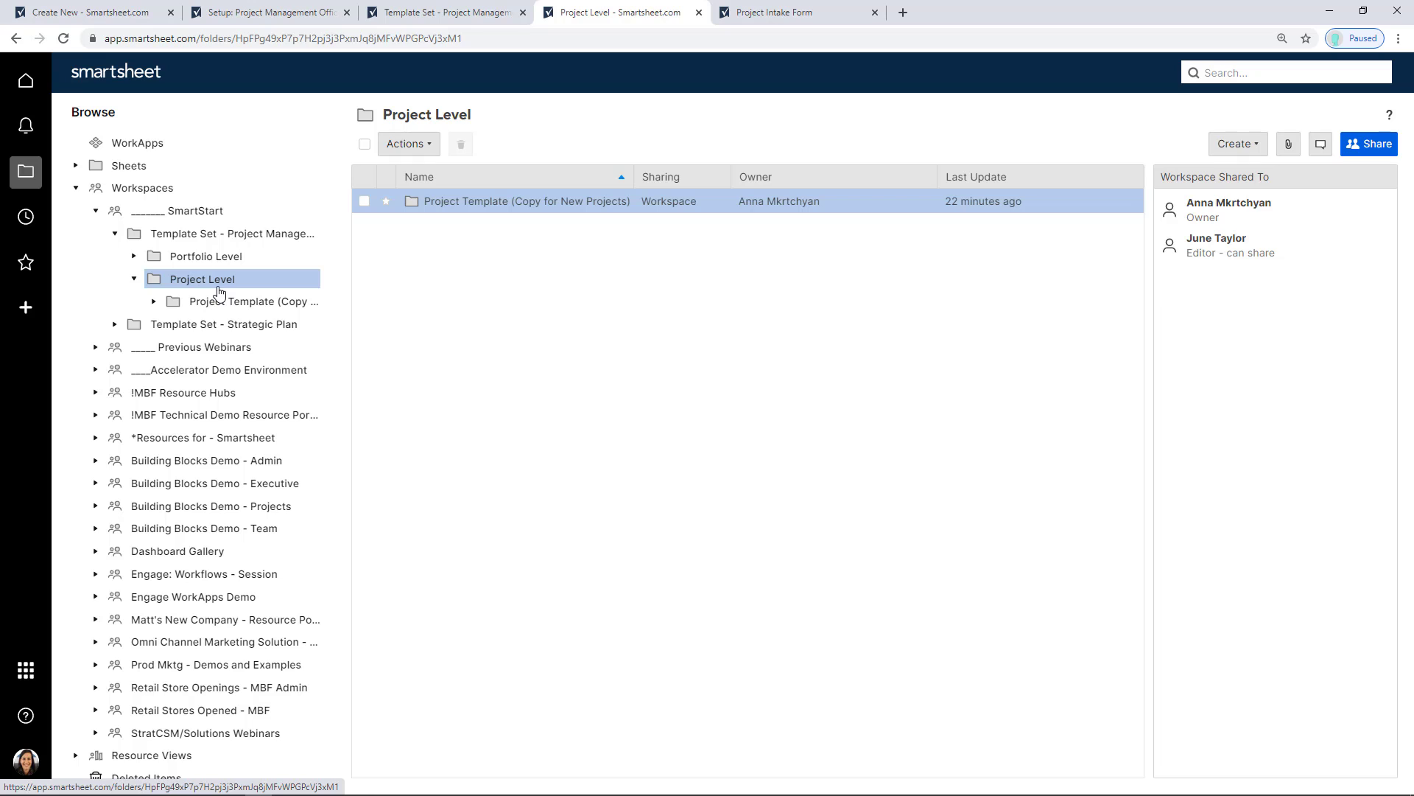
{"action": "left_click", "coordinate": [267, 304]}
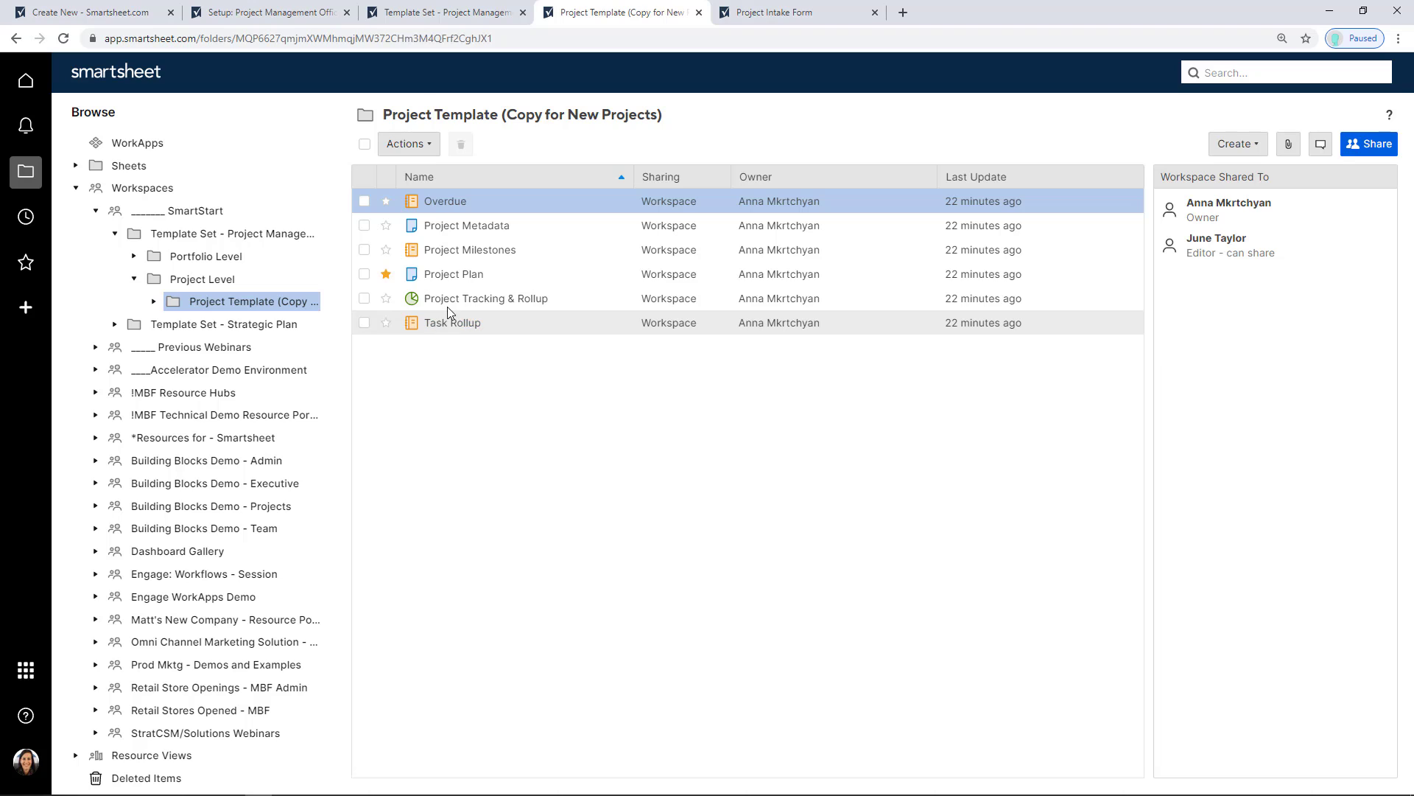
{"action": "left_click", "coordinate": [433, 204]}
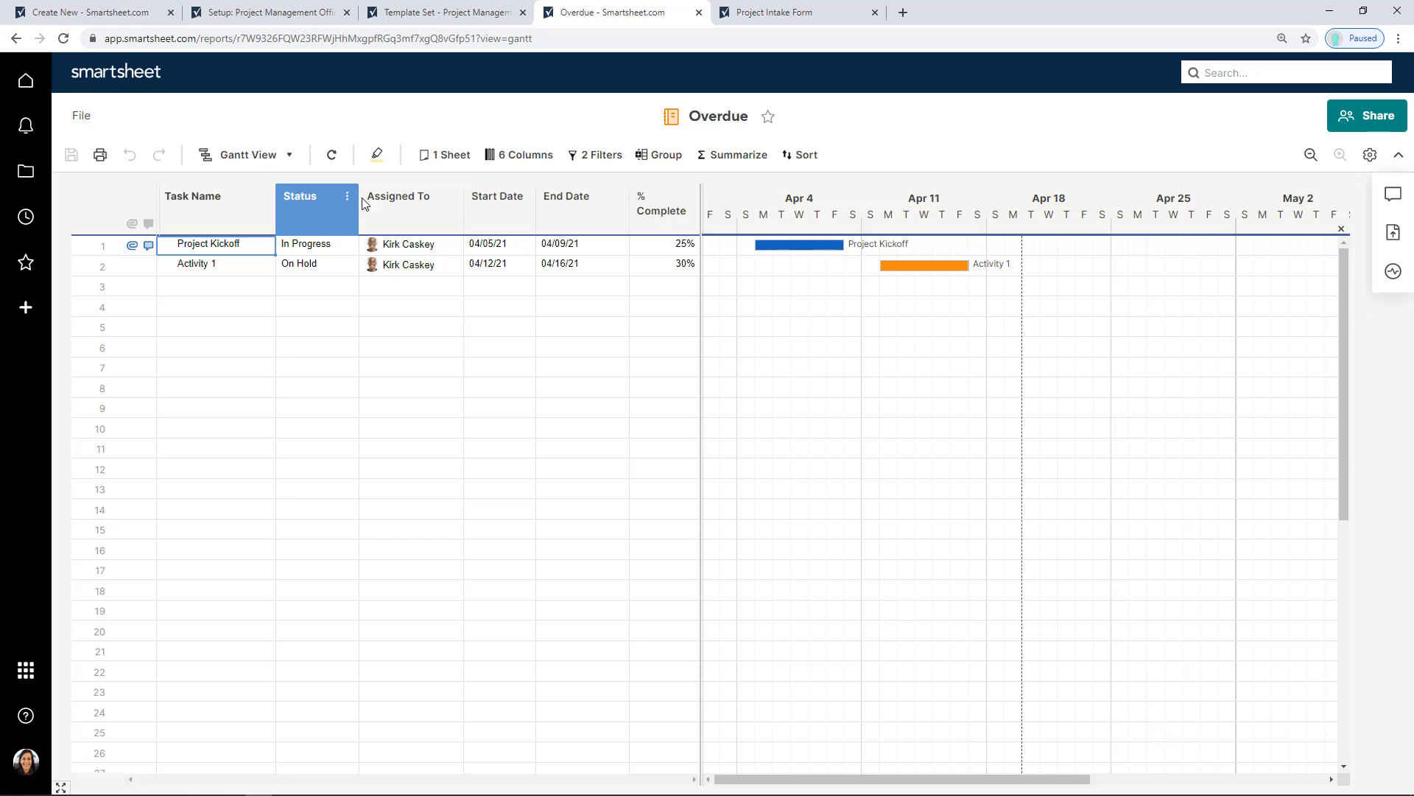
Review the Overdue report's source sheet, selected columns and filter conditions without changing them
{"action": "left_click", "coordinate": [456, 156]}
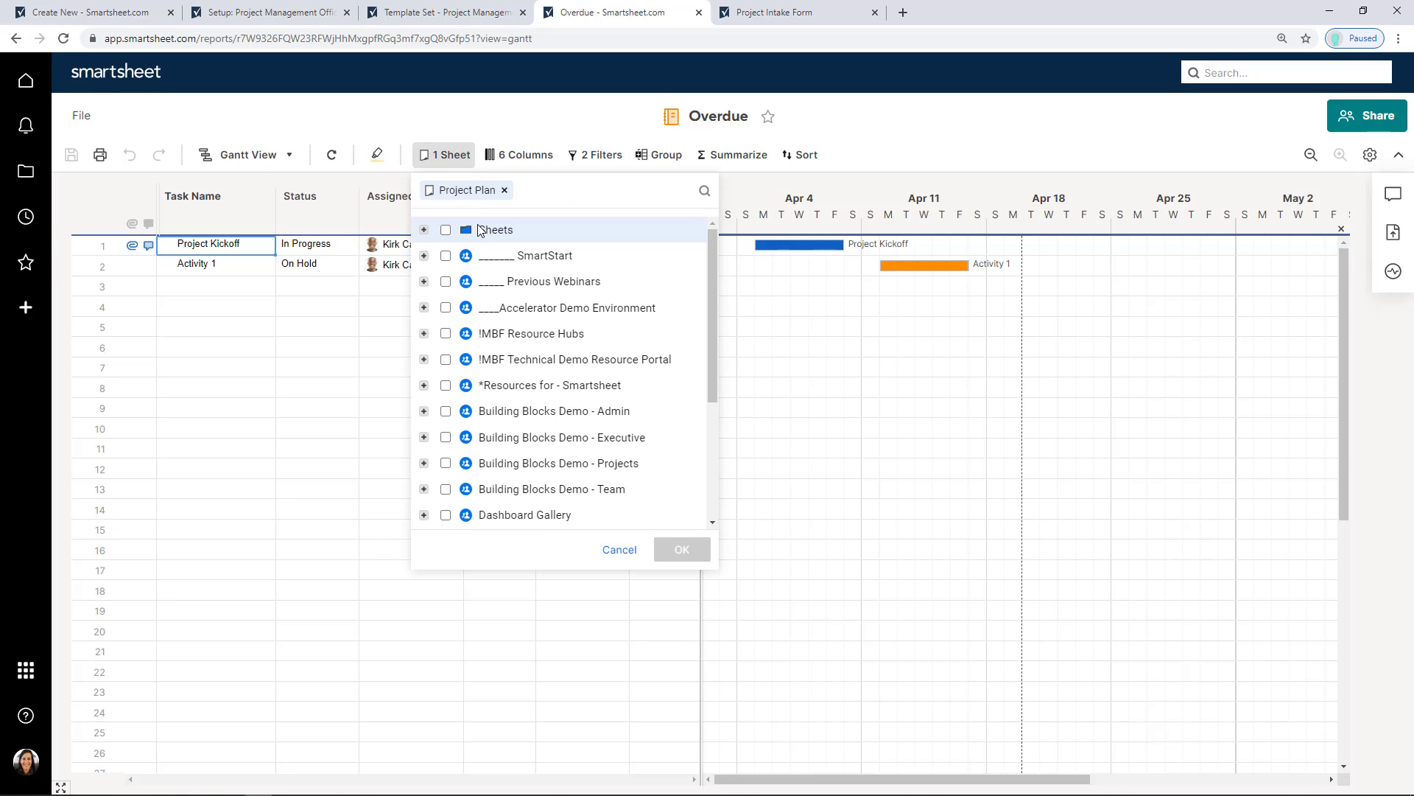
{"action": "left_click", "coordinate": [526, 157]}
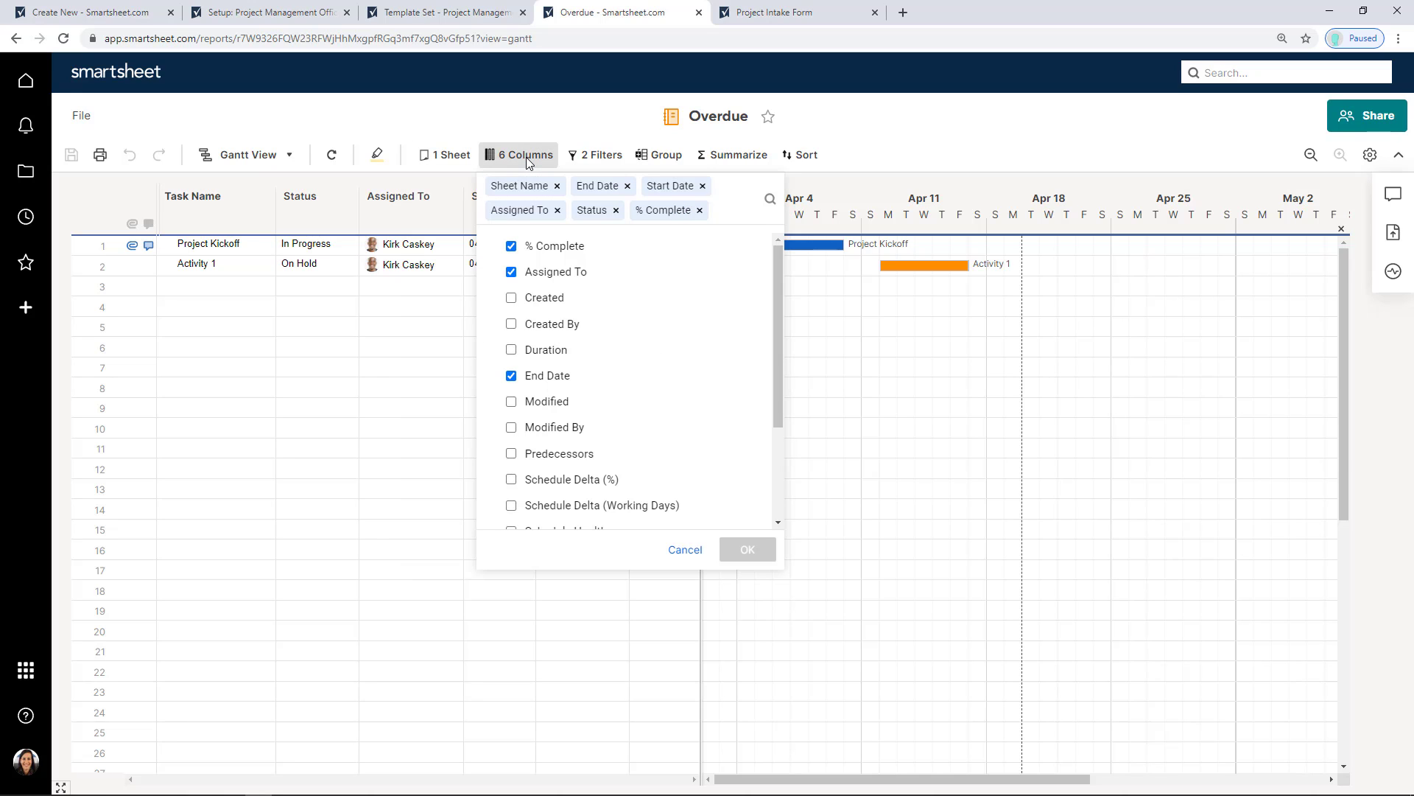
{"action": "left_click", "coordinate": [586, 160]}
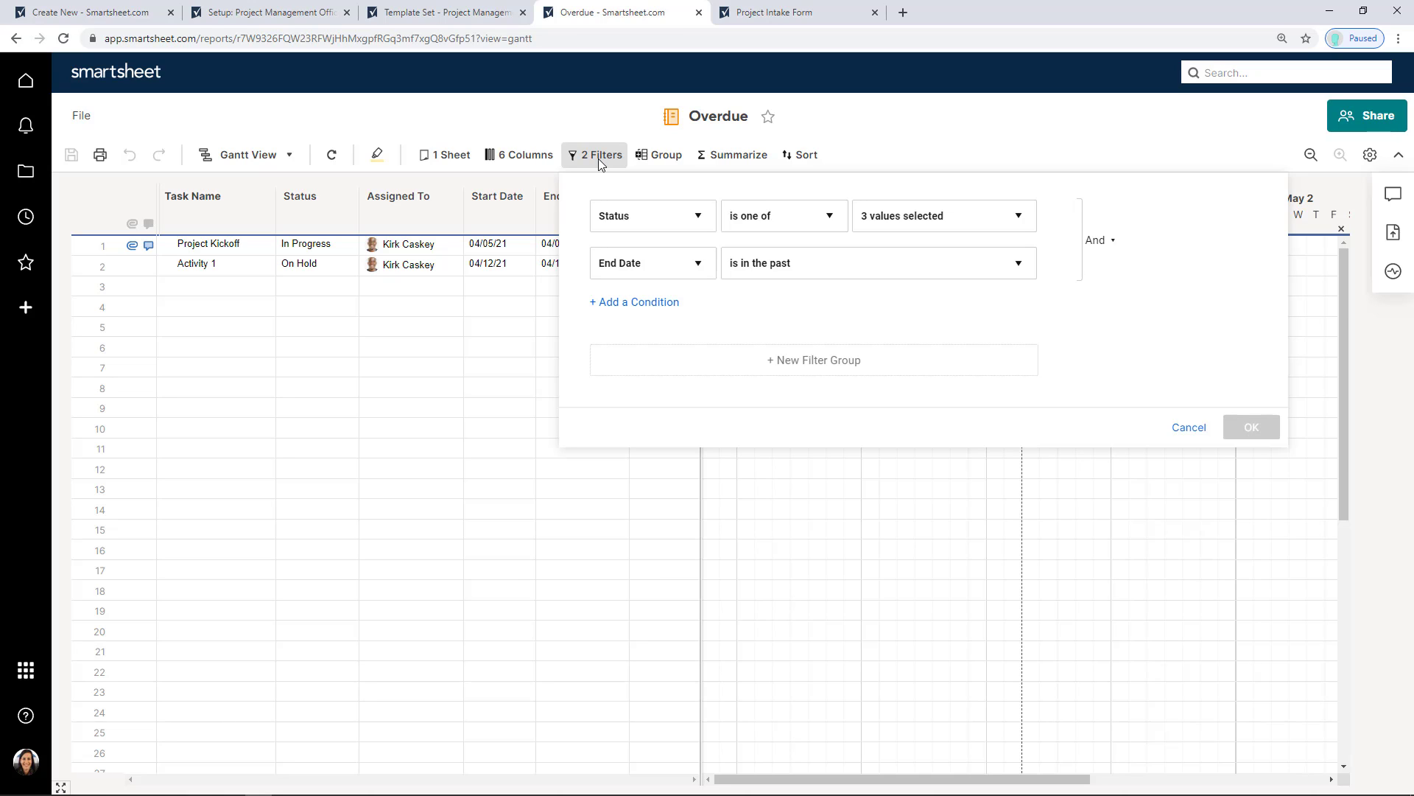
{"action": "left_click", "coordinate": [416, 319]}
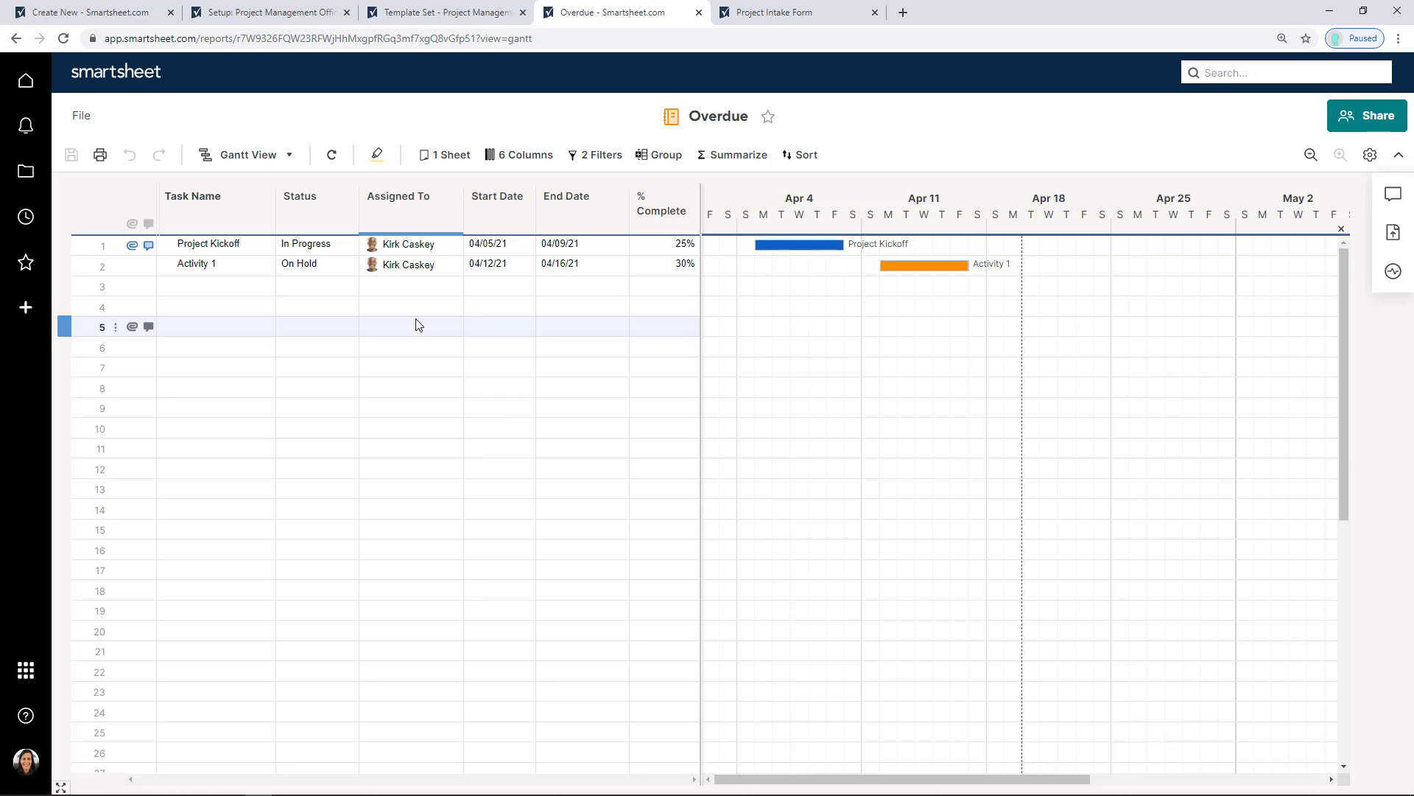
Set the Project Kickoff task's status to Complete in the Overdue report, save the change and refresh the report
{"action": "left_click", "coordinate": [350, 266]}
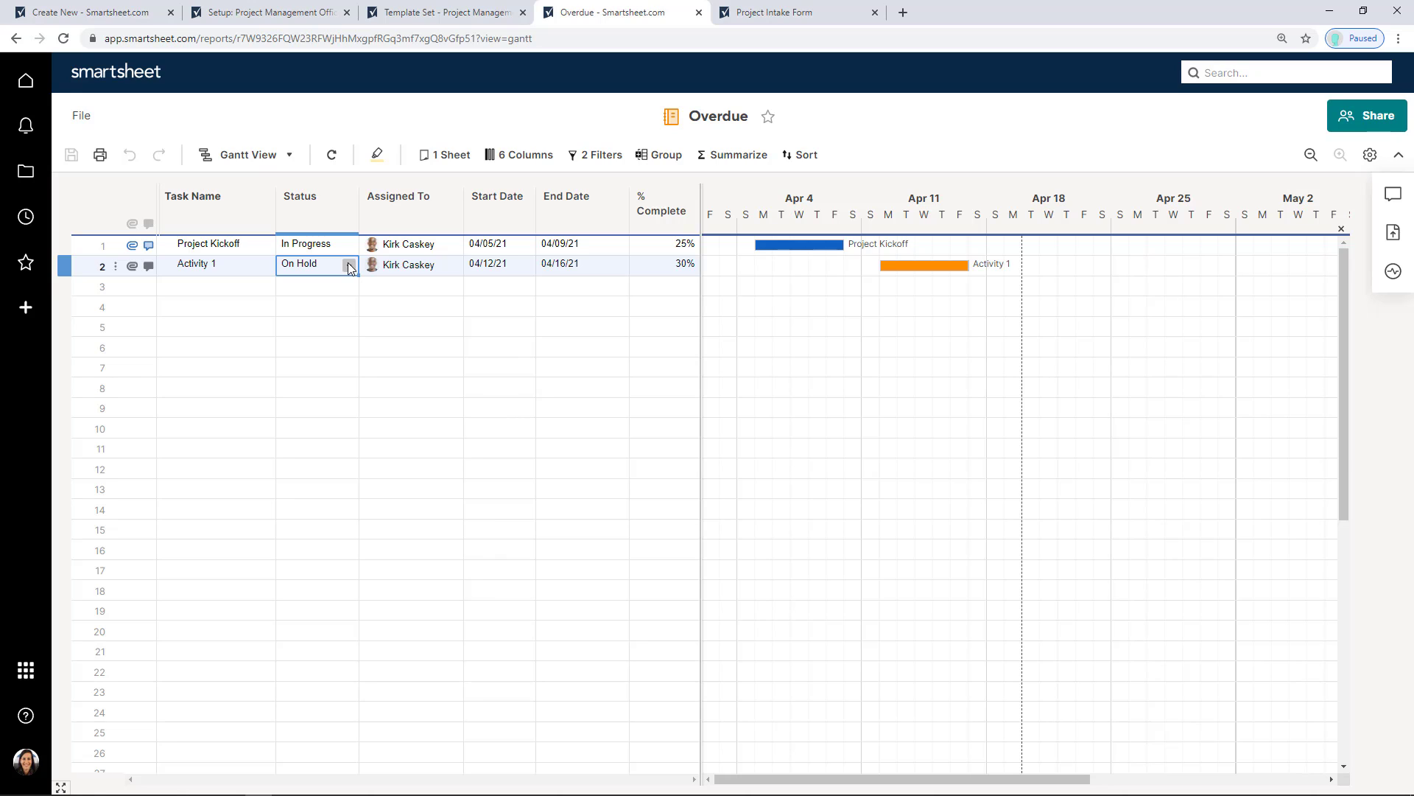
{"action": "left_click", "coordinate": [349, 248]}
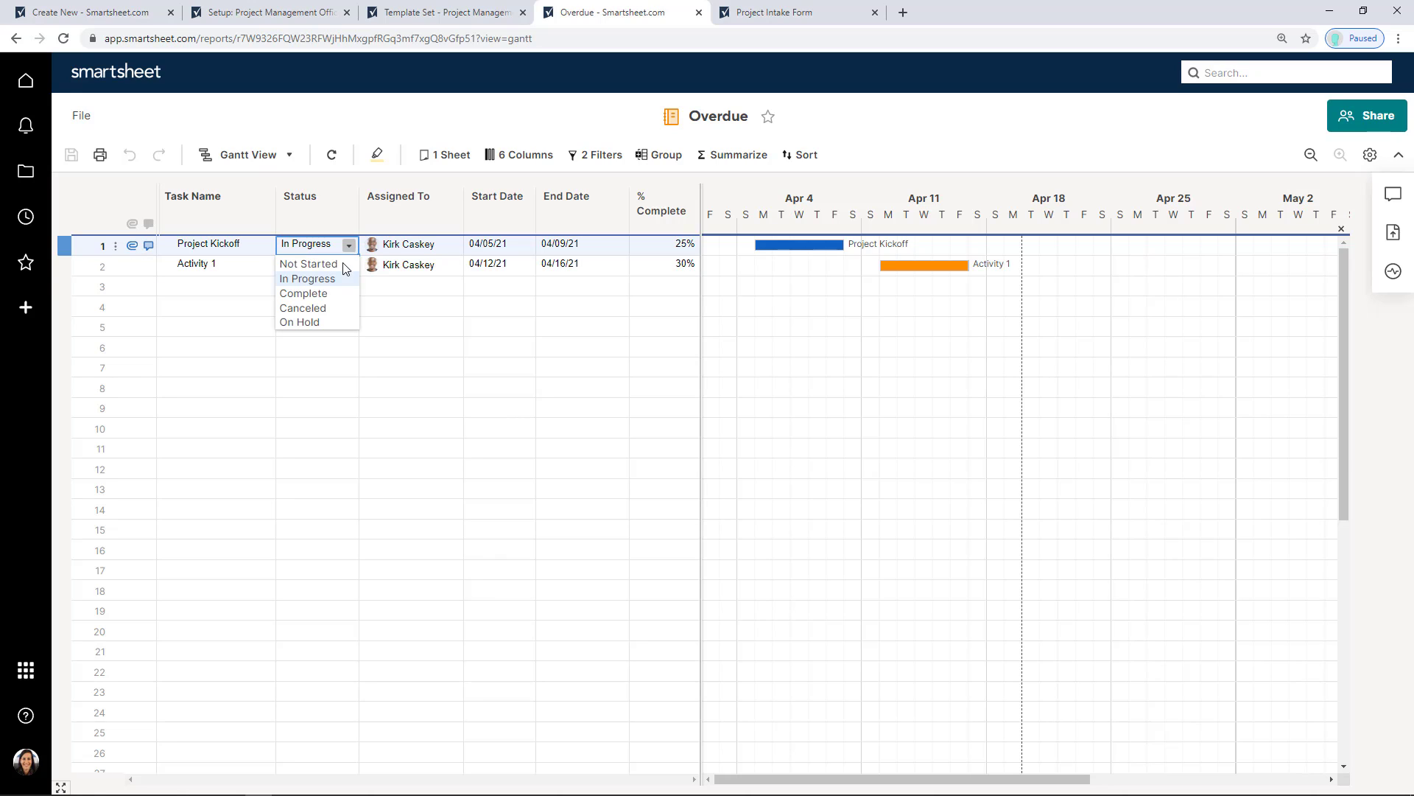
{"action": "left_click", "coordinate": [329, 296]}
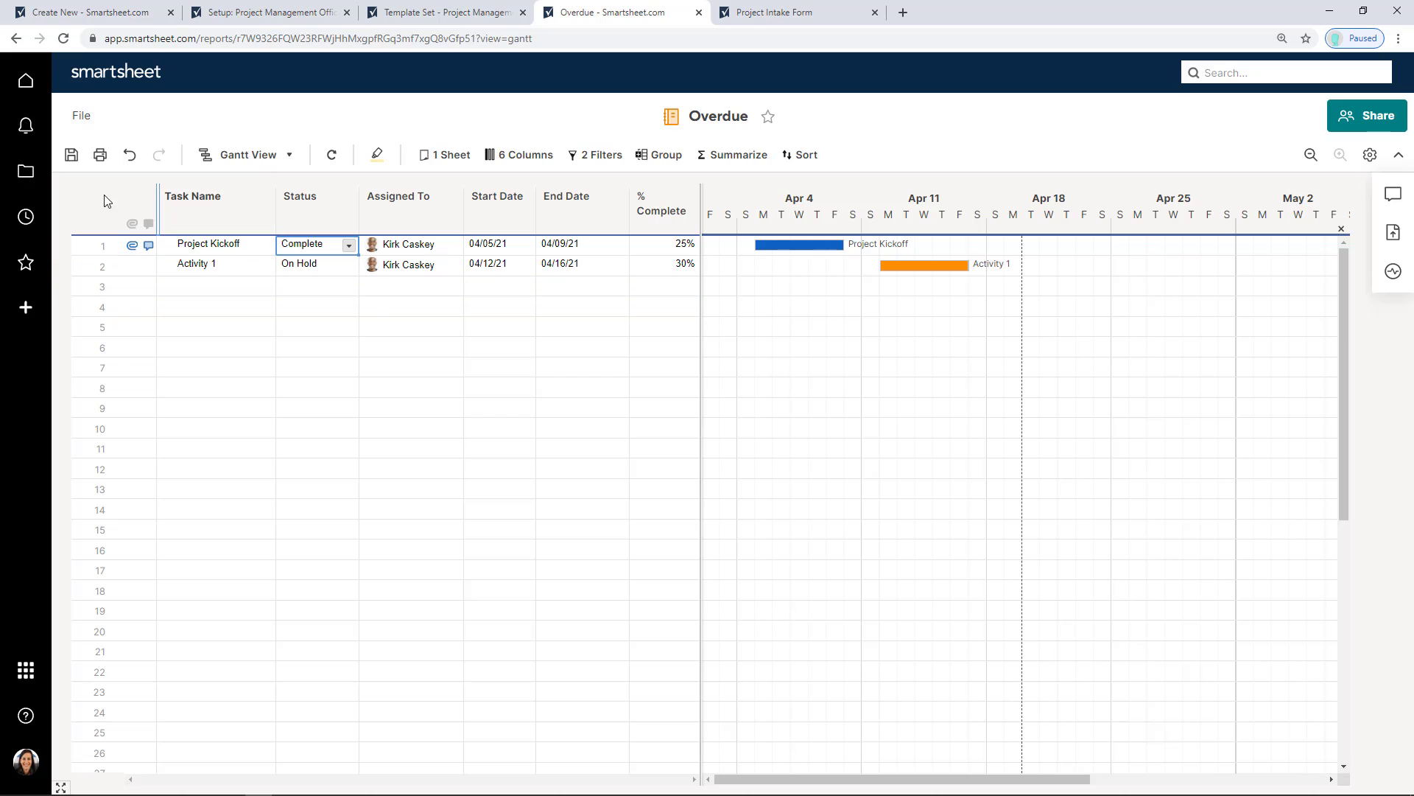
{"action": "left_click", "coordinate": [72, 156]}
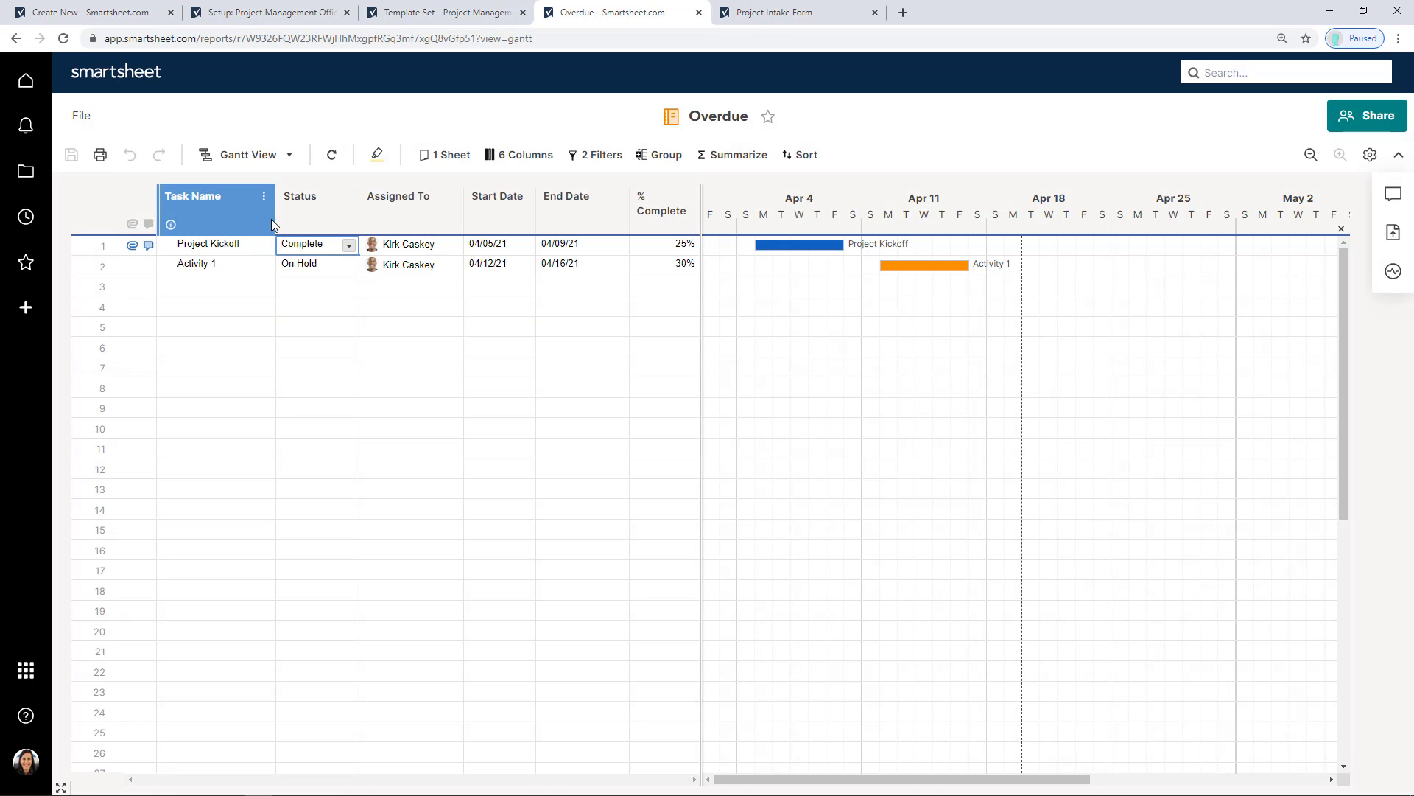
{"action": "left_click", "coordinate": [334, 160]}
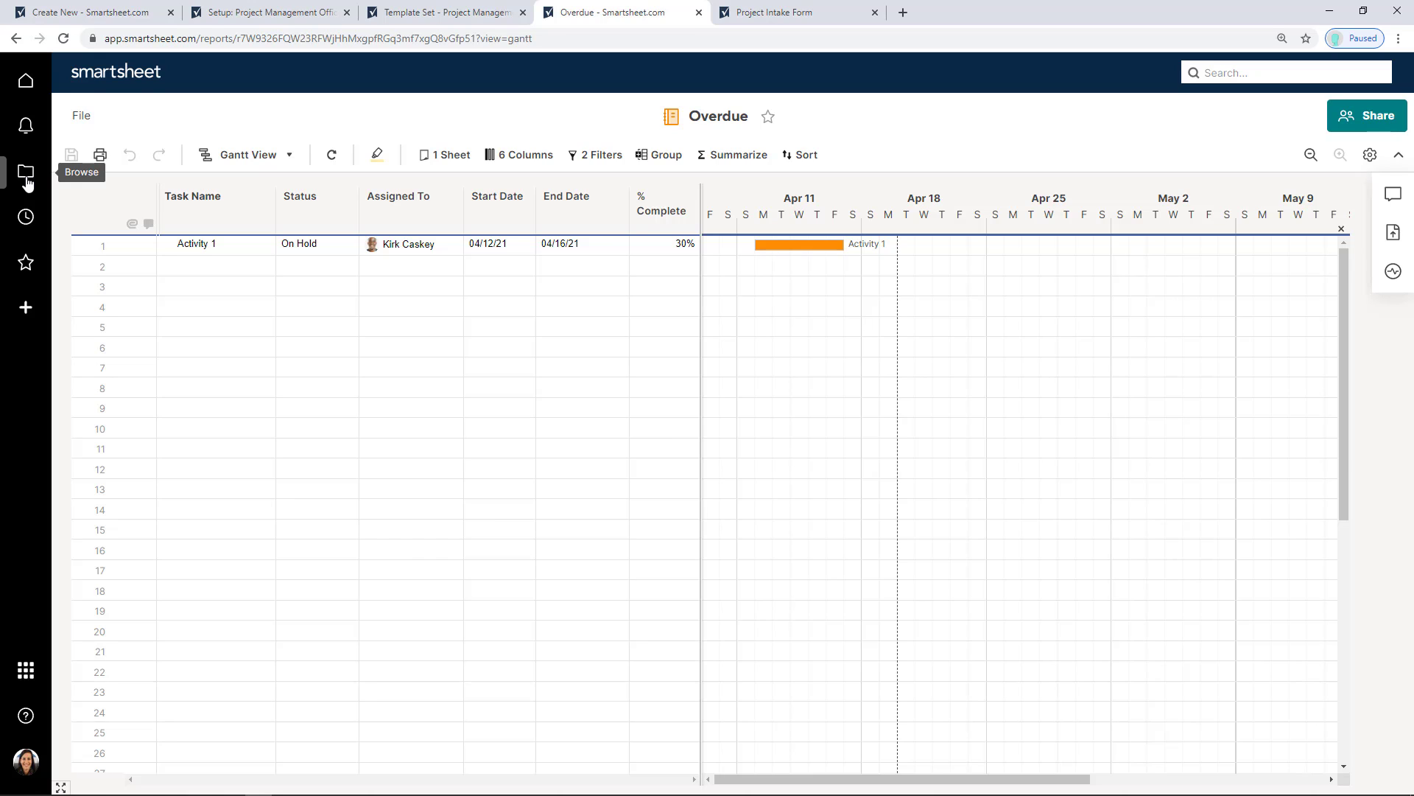
Check the Overdue report's source sheet again and review the Project Tracking & Rollup dashboard from the Project Template (Copy for New Projects) folder
{"action": "left_click", "coordinate": [440, 155]}
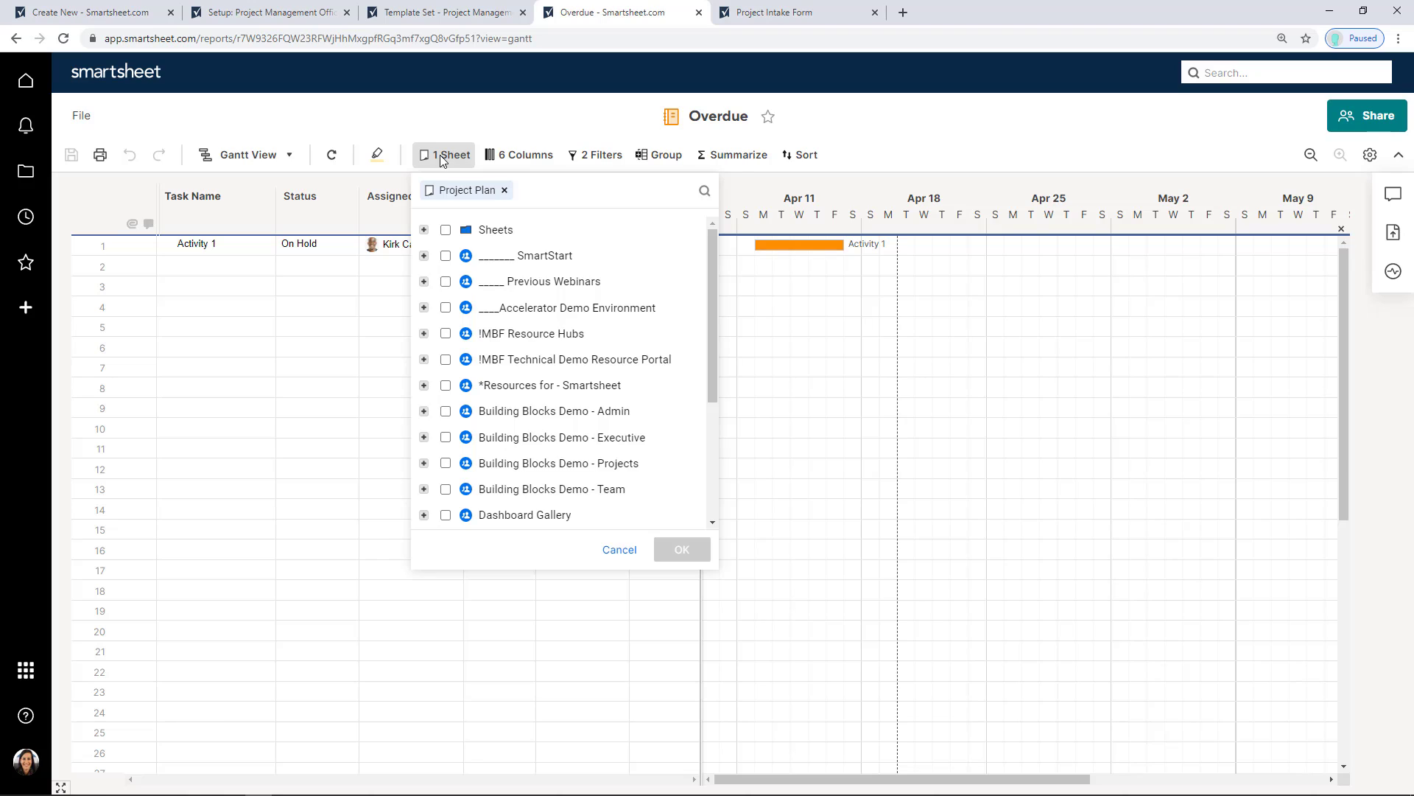
{"action": "left_click", "coordinate": [440, 155]}
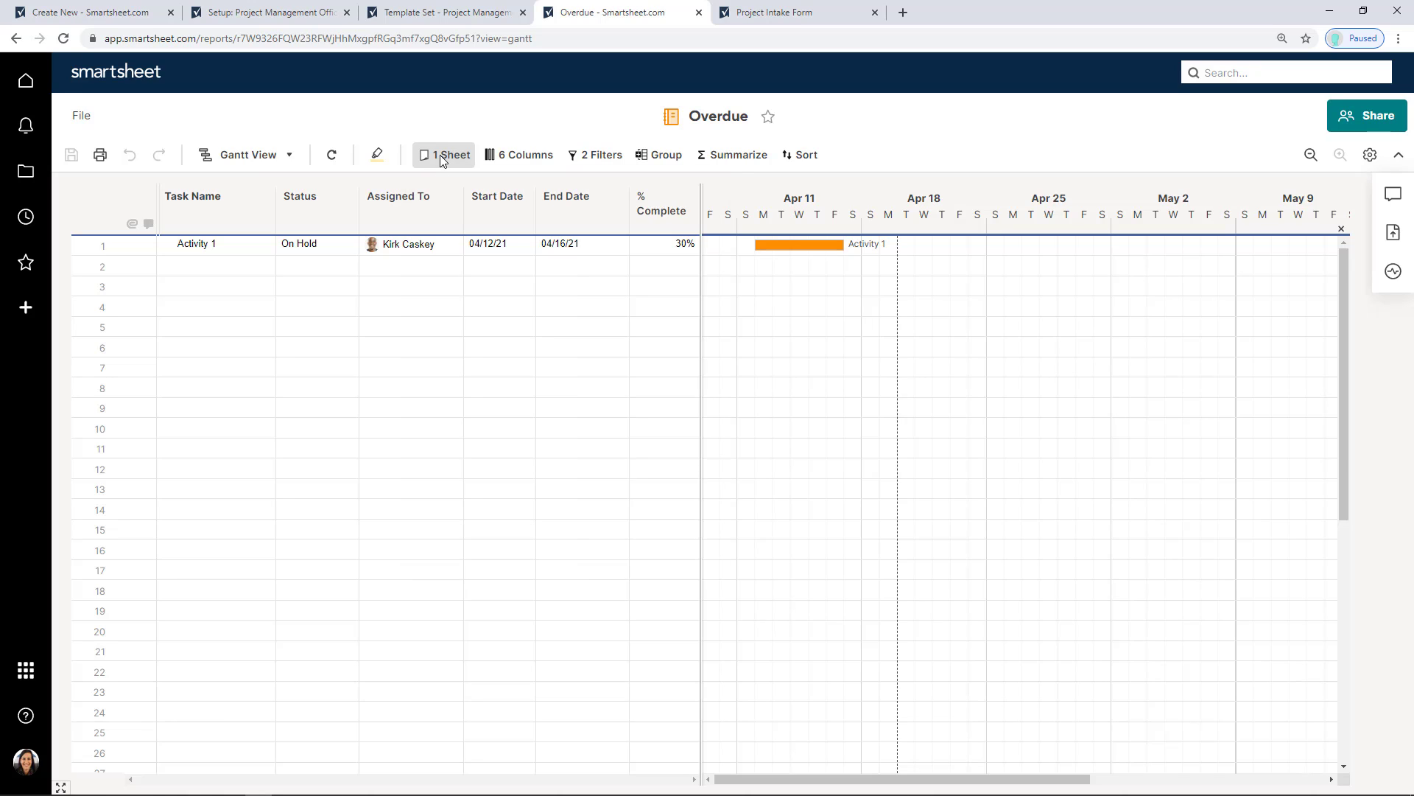
{"action": "left_click", "coordinate": [28, 176]}
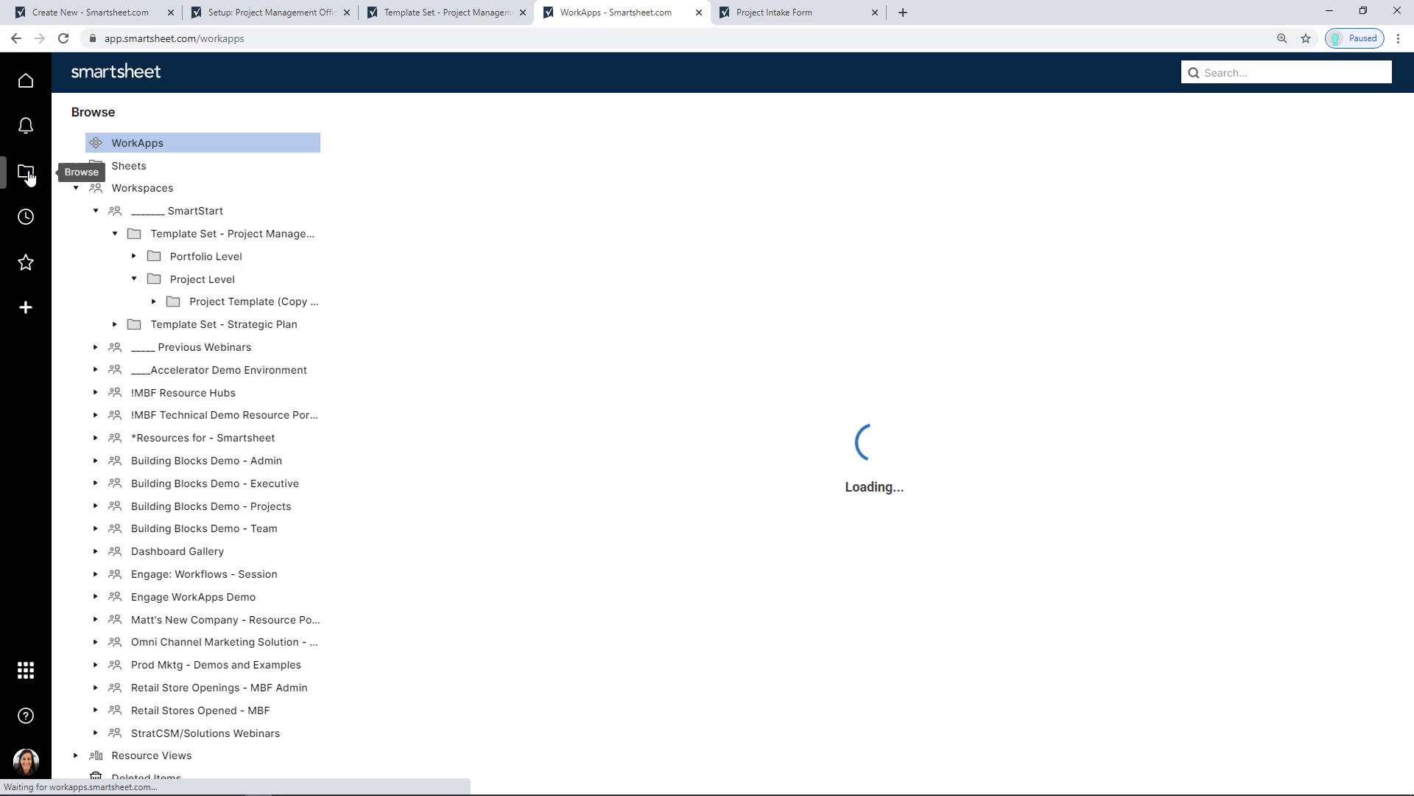
{"action": "left_click", "coordinate": [231, 302]}
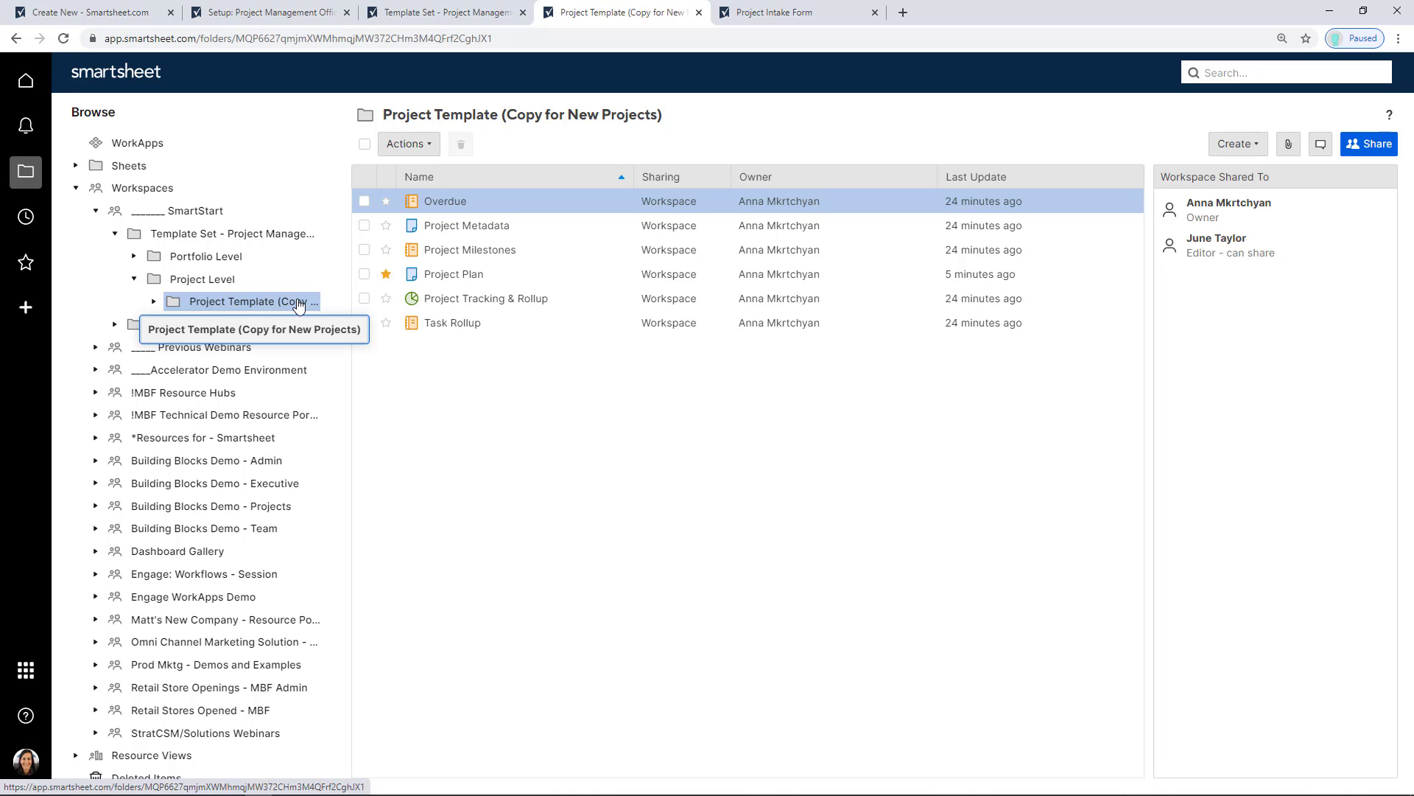
{"action": "left_click", "coordinate": [445, 299]}
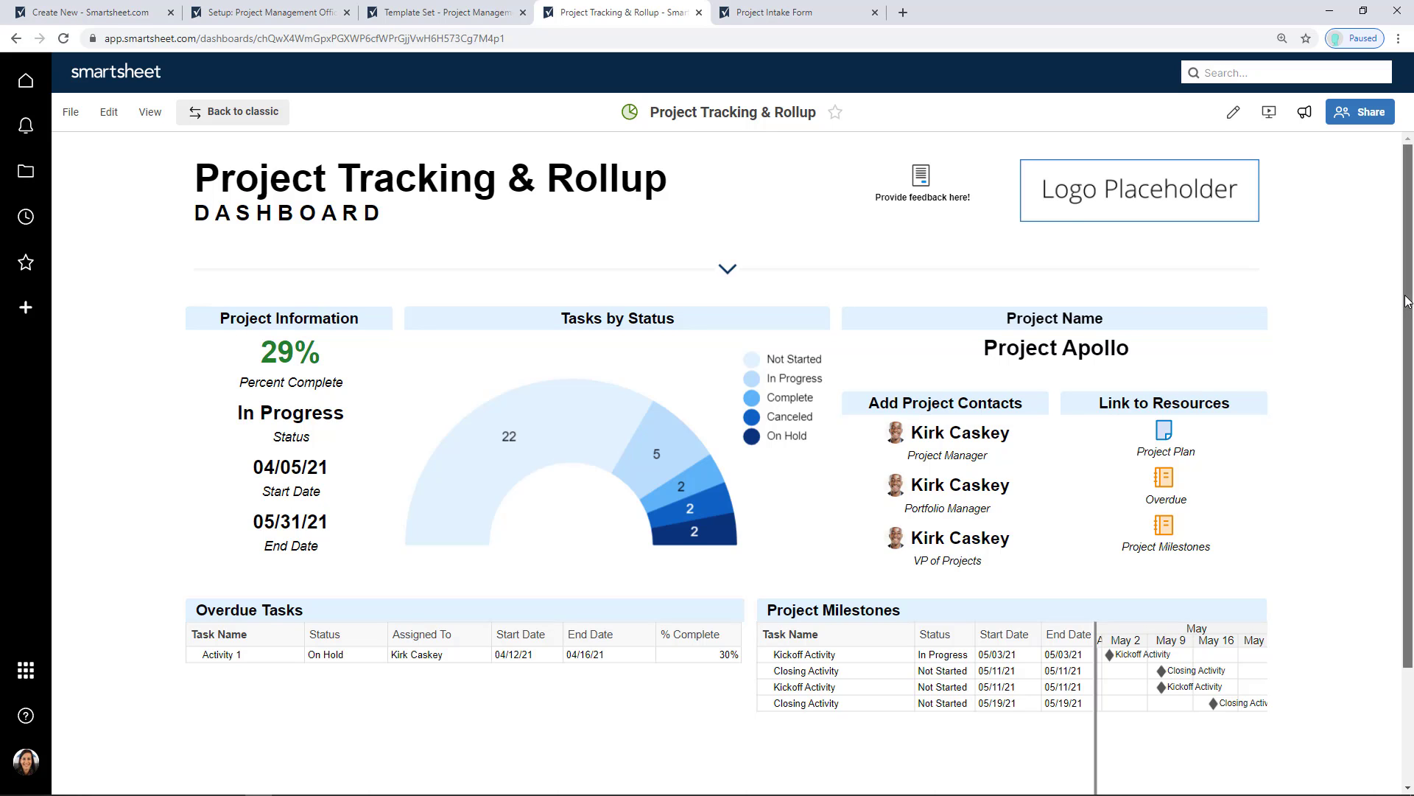
{"action": "mouse_move", "coordinate": [1407, 301]}
{"action": "left_mouse_down"}
{"action": "mouse_move", "coordinate": [1407, 371]}
{"action": "mouse_move", "coordinate": [1407, 283]}
{"action": "left_mouse_up"}
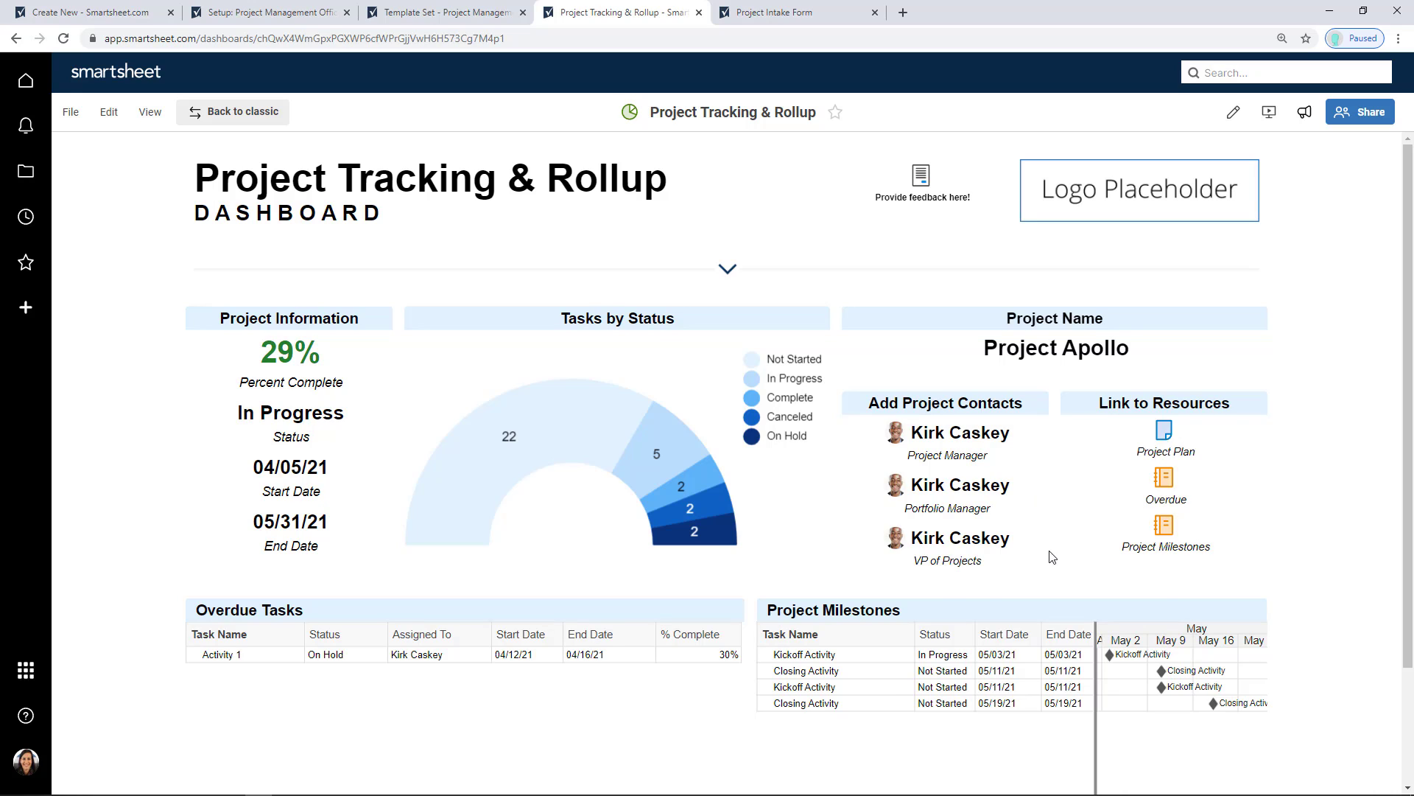
{"action": "mouse_move", "coordinate": [477, 488]}
Open the Project Management Office Portfolio Rollup dashboard from the Portfolio Level folder and examine its project charts and metrics
{"action": "left_click", "coordinate": [26, 174]}
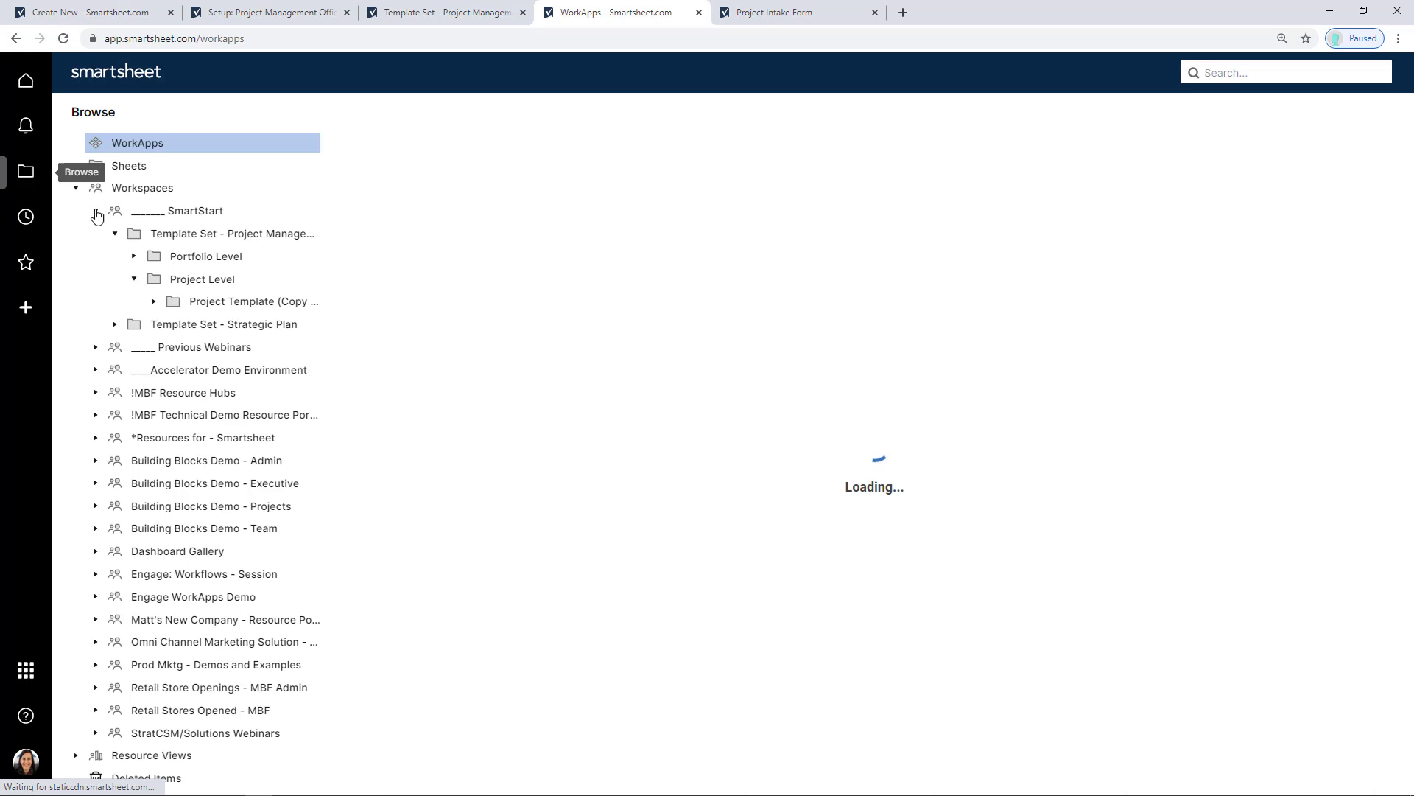
{"action": "left_click", "coordinate": [205, 258]}
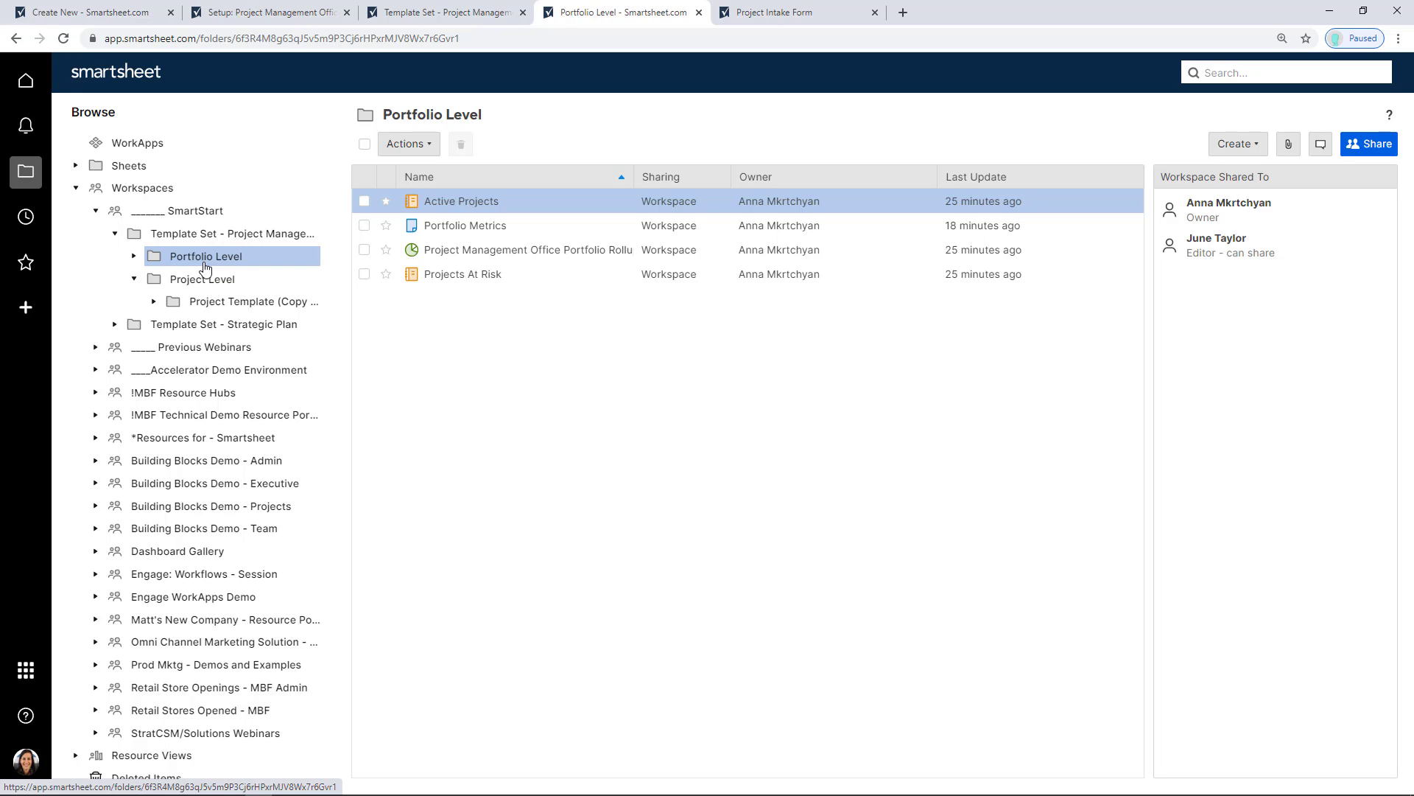
{"action": "left_click", "coordinate": [456, 251]}
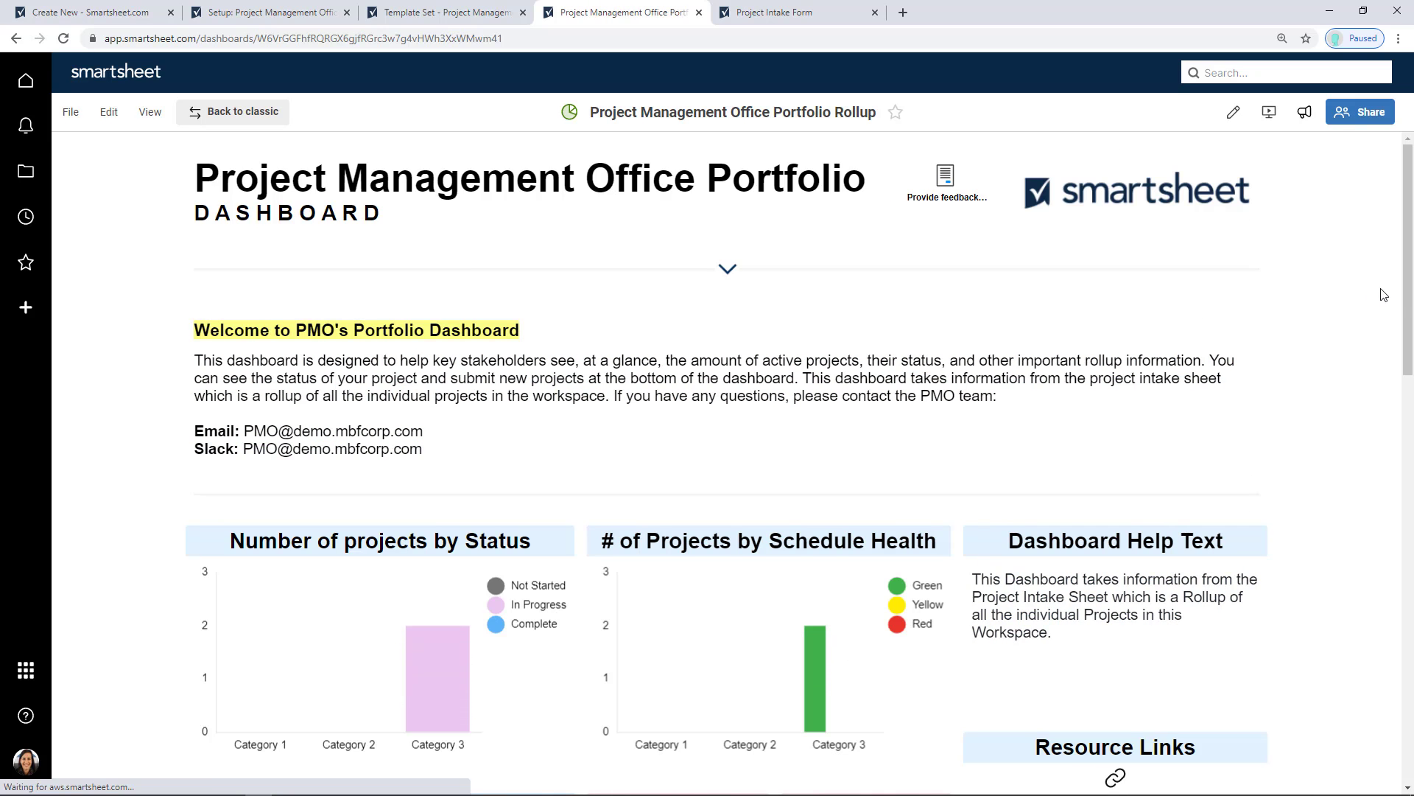
{"action": "left_click_drag", "start_coordinate": [1408, 306], "coordinate": [1350, 336]}
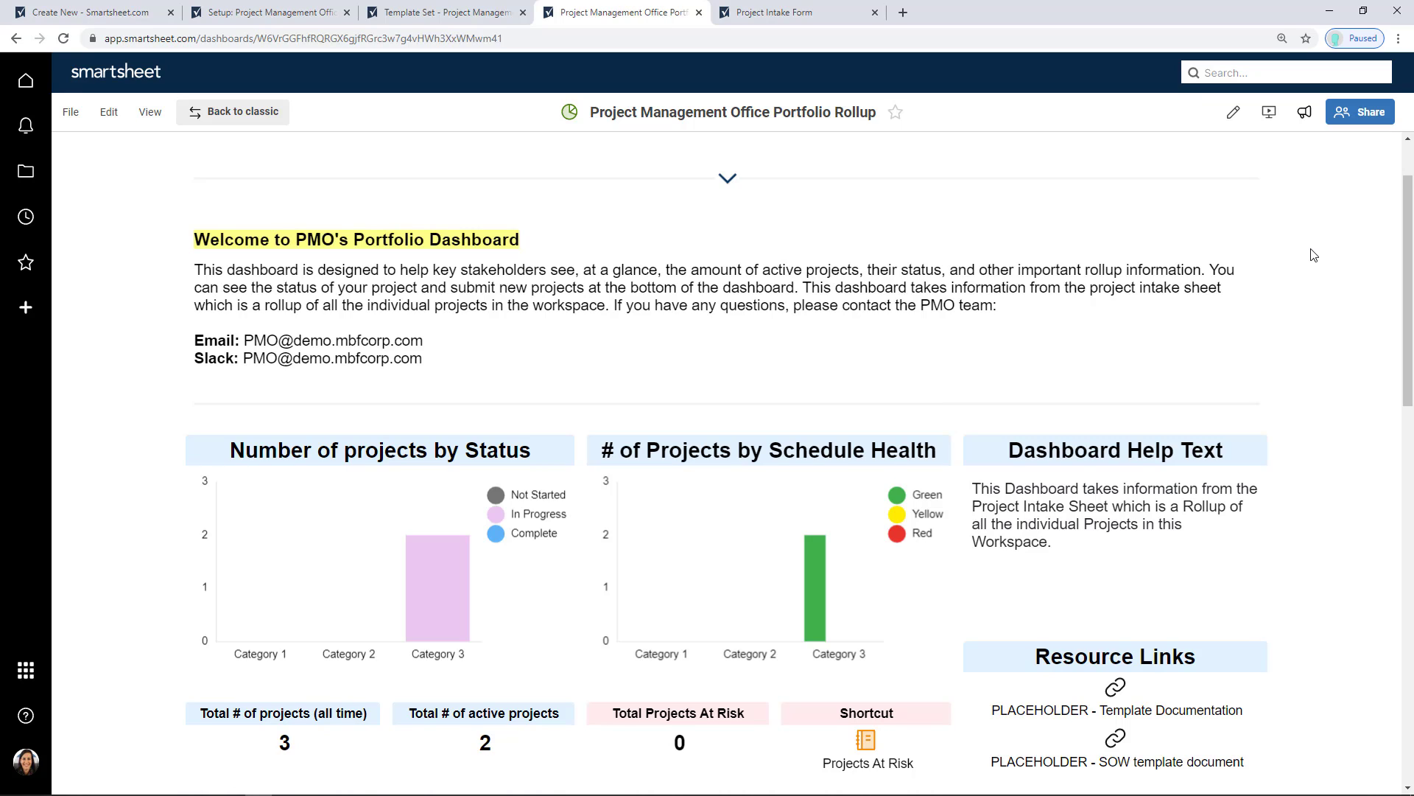
Save the Project Template (Copy for New Projects) folder as a new folder named New Project
{"action": "scroll", "coordinate": [1375, 182], "scroll_direction": "up", "scroll_amount": 2}
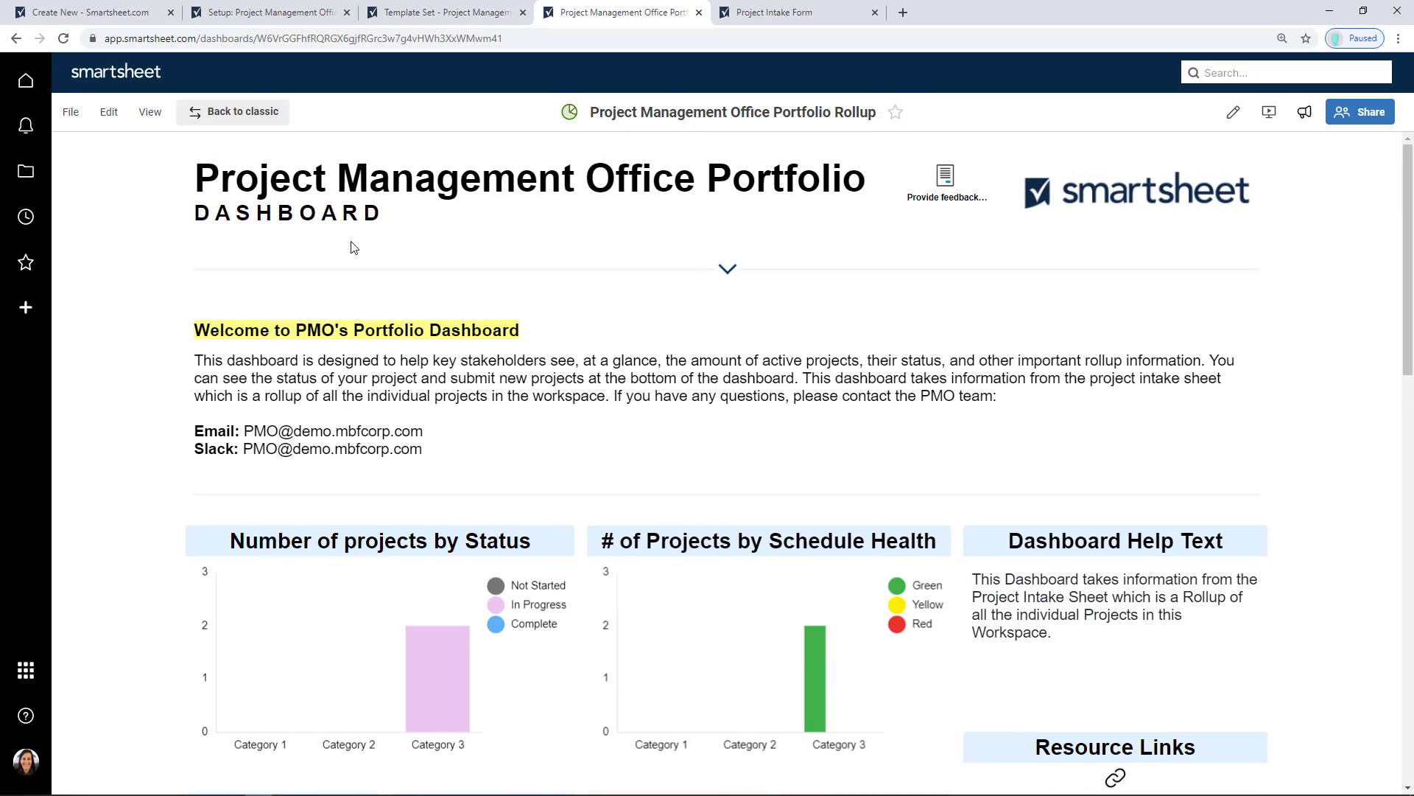
{"action": "left_click", "coordinate": [22, 177]}
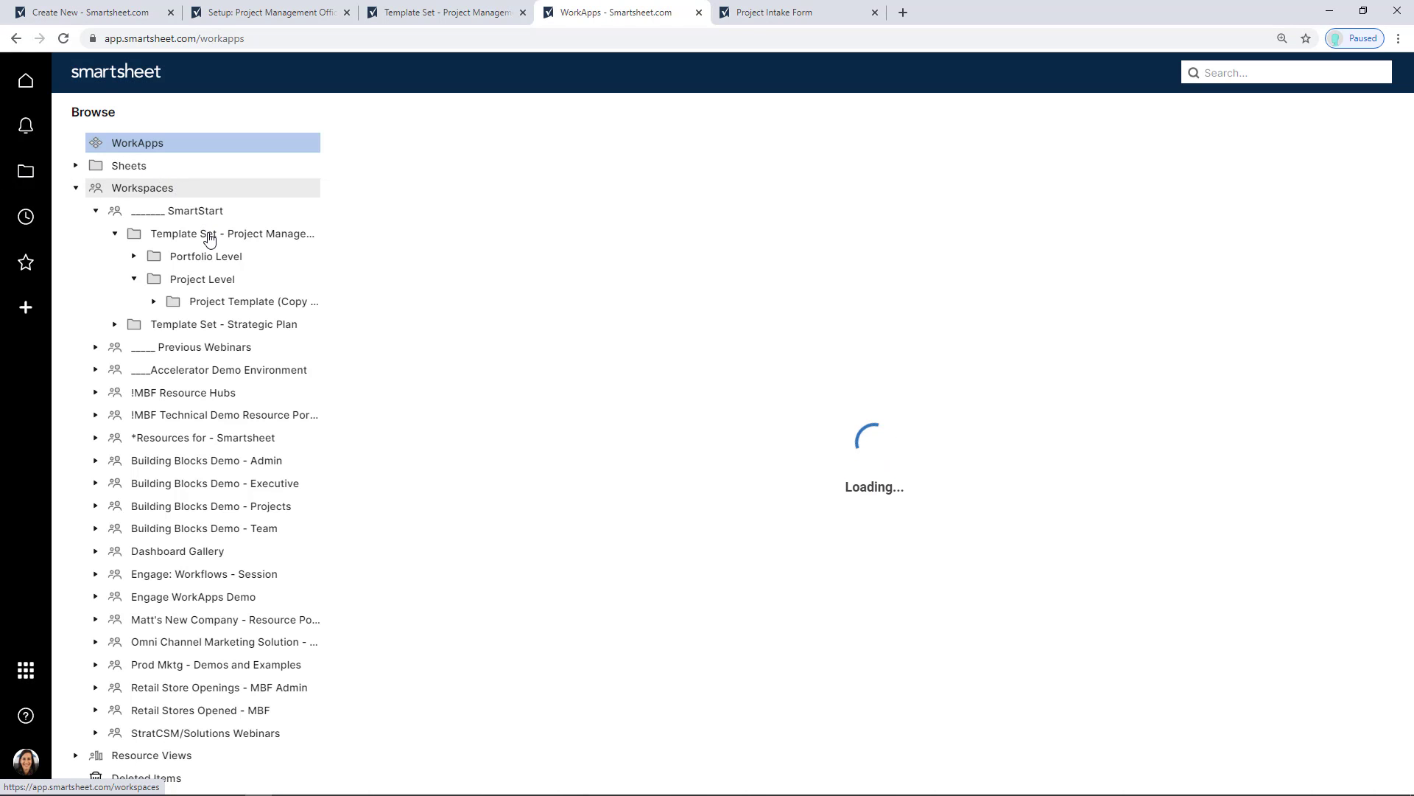
{"action": "left_click", "coordinate": [210, 238]}
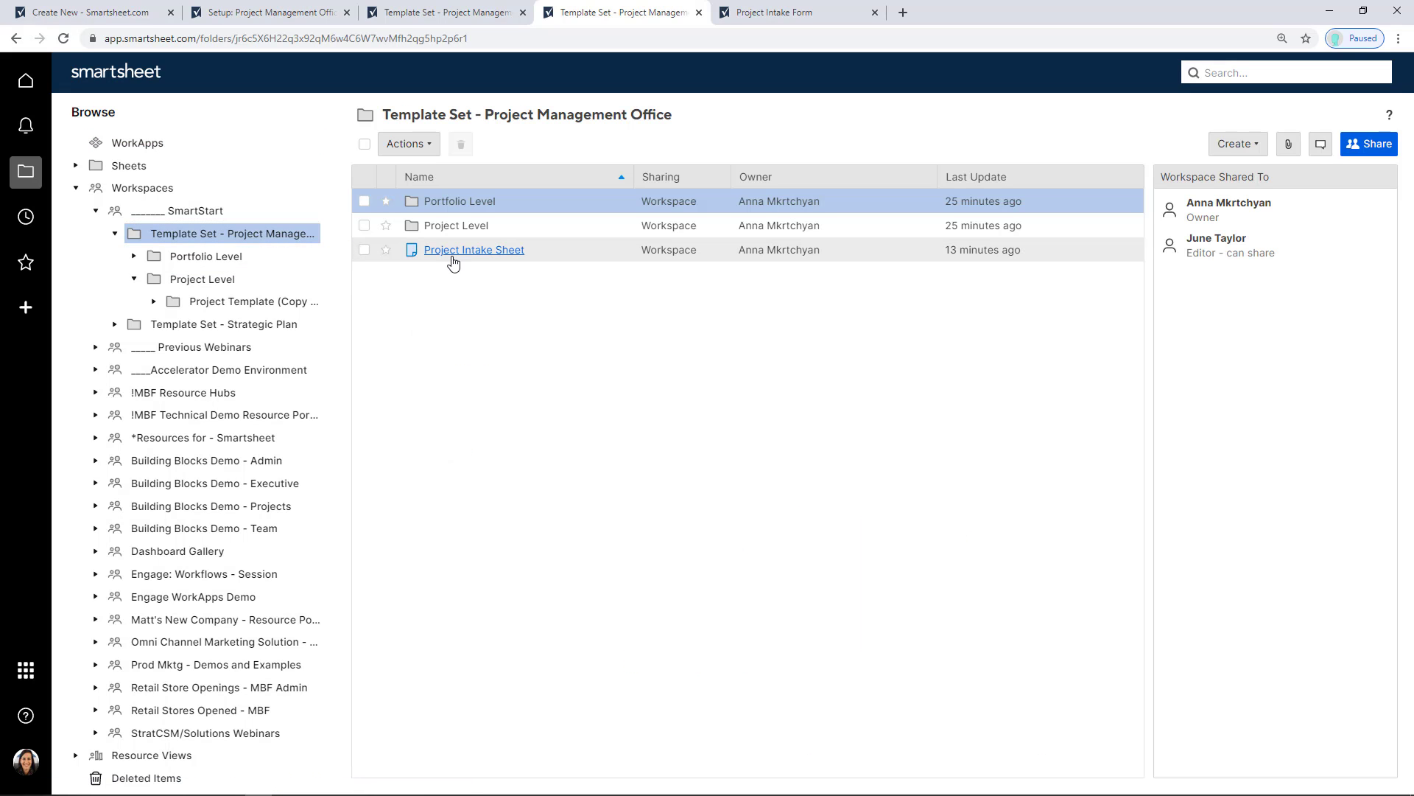
{"action": "left_click", "coordinate": [263, 304]}
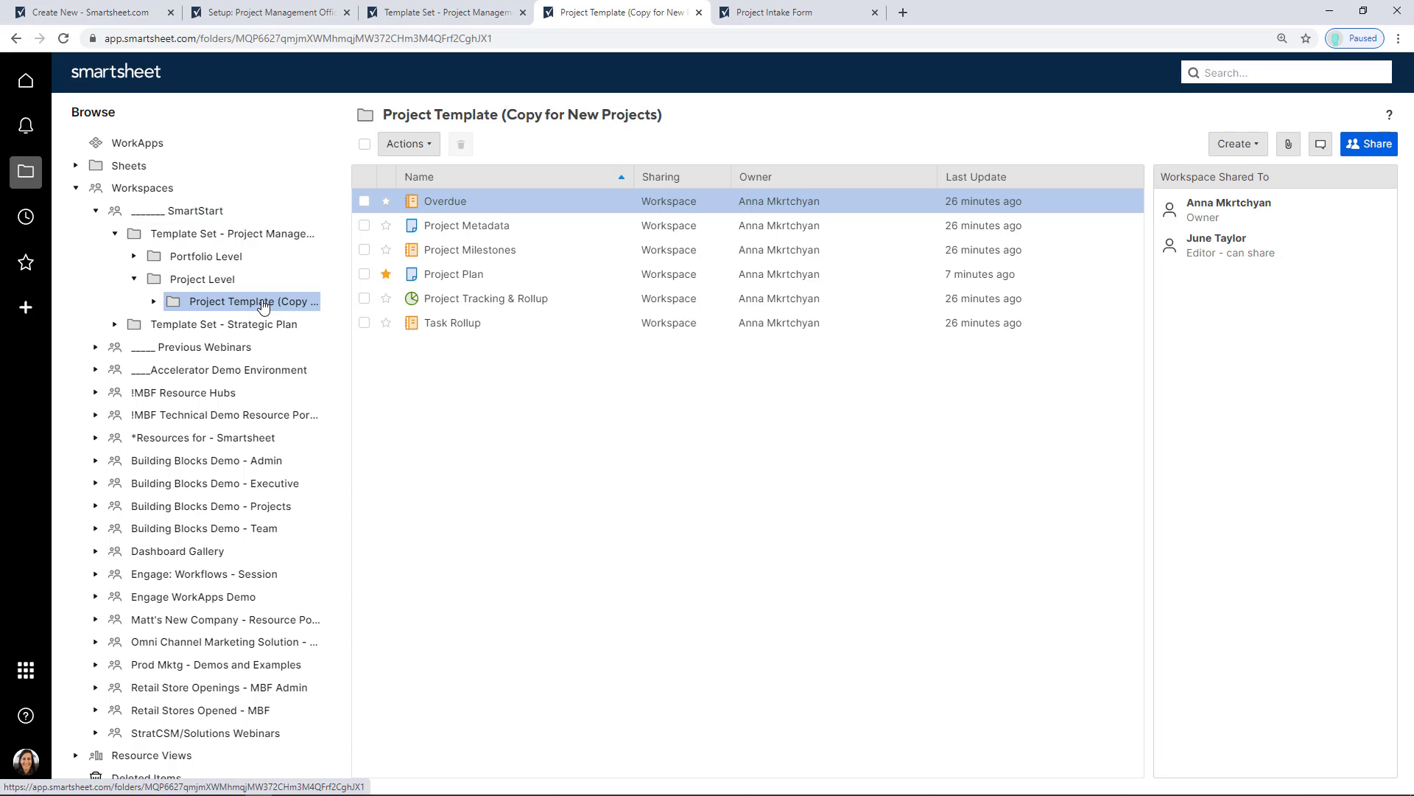
{"action": "right_click", "coordinate": [263, 304]}
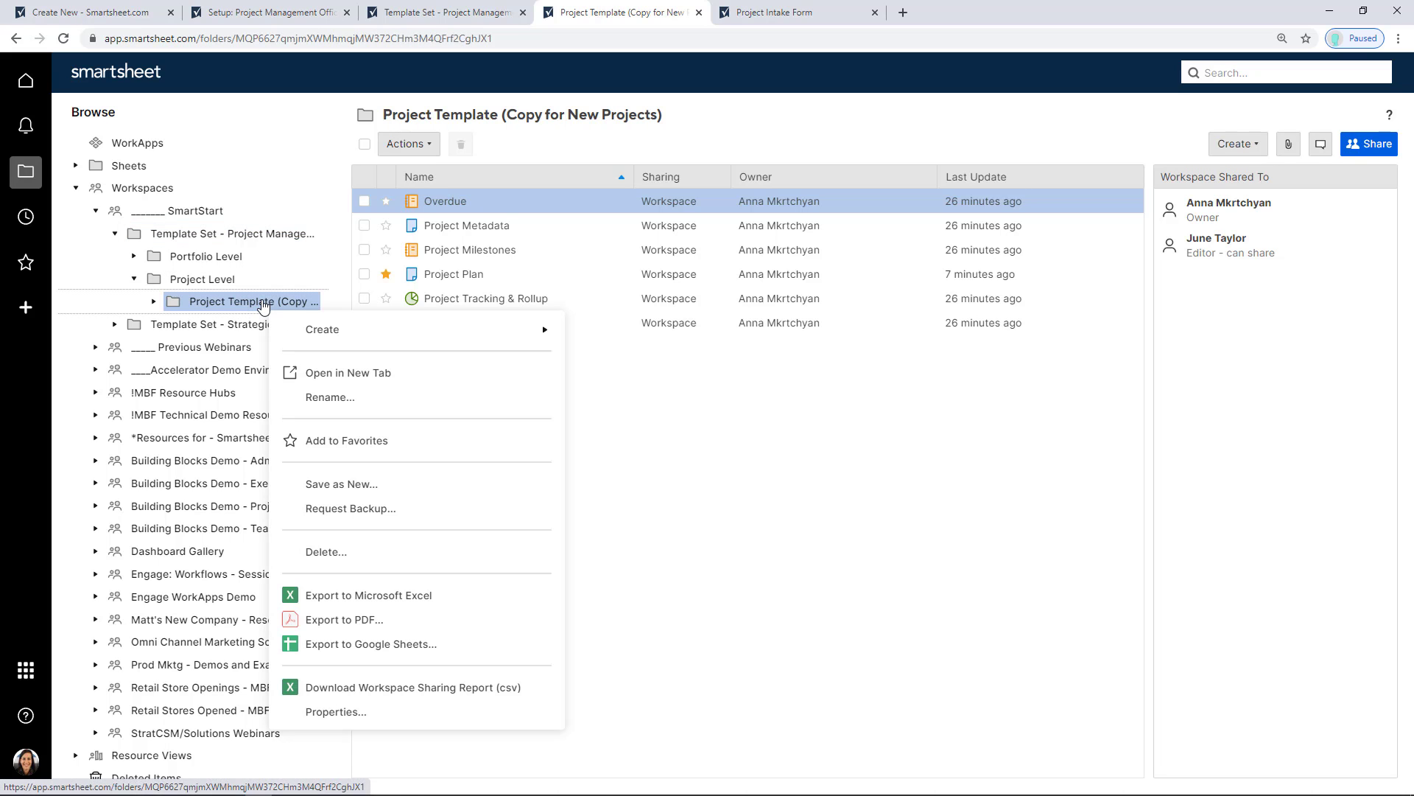
{"action": "left_click", "coordinate": [340, 484]}
{"action": "type", "text": "Ne"}
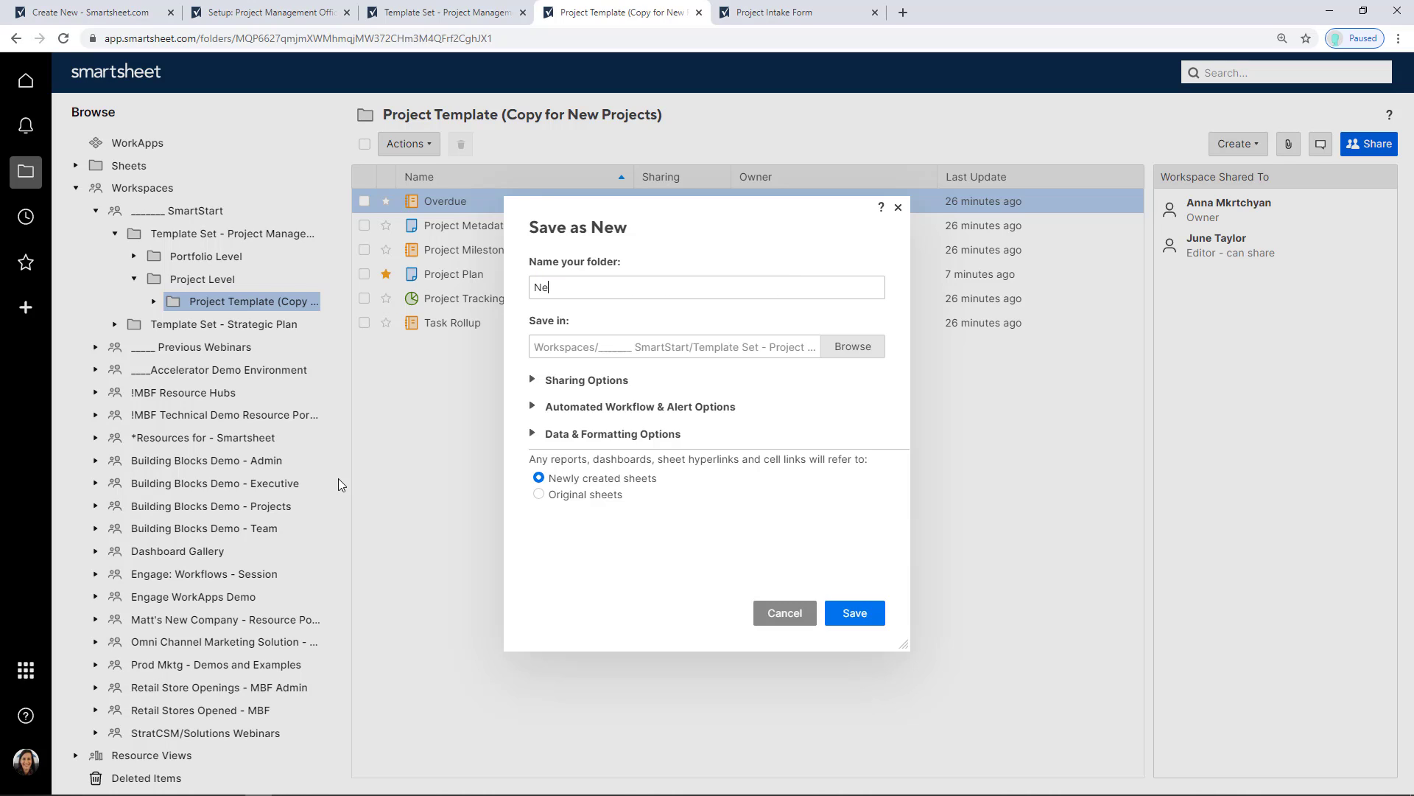
{"action": "type", "text": "w Project"}
{"action": "left_click", "coordinate": [857, 613]}
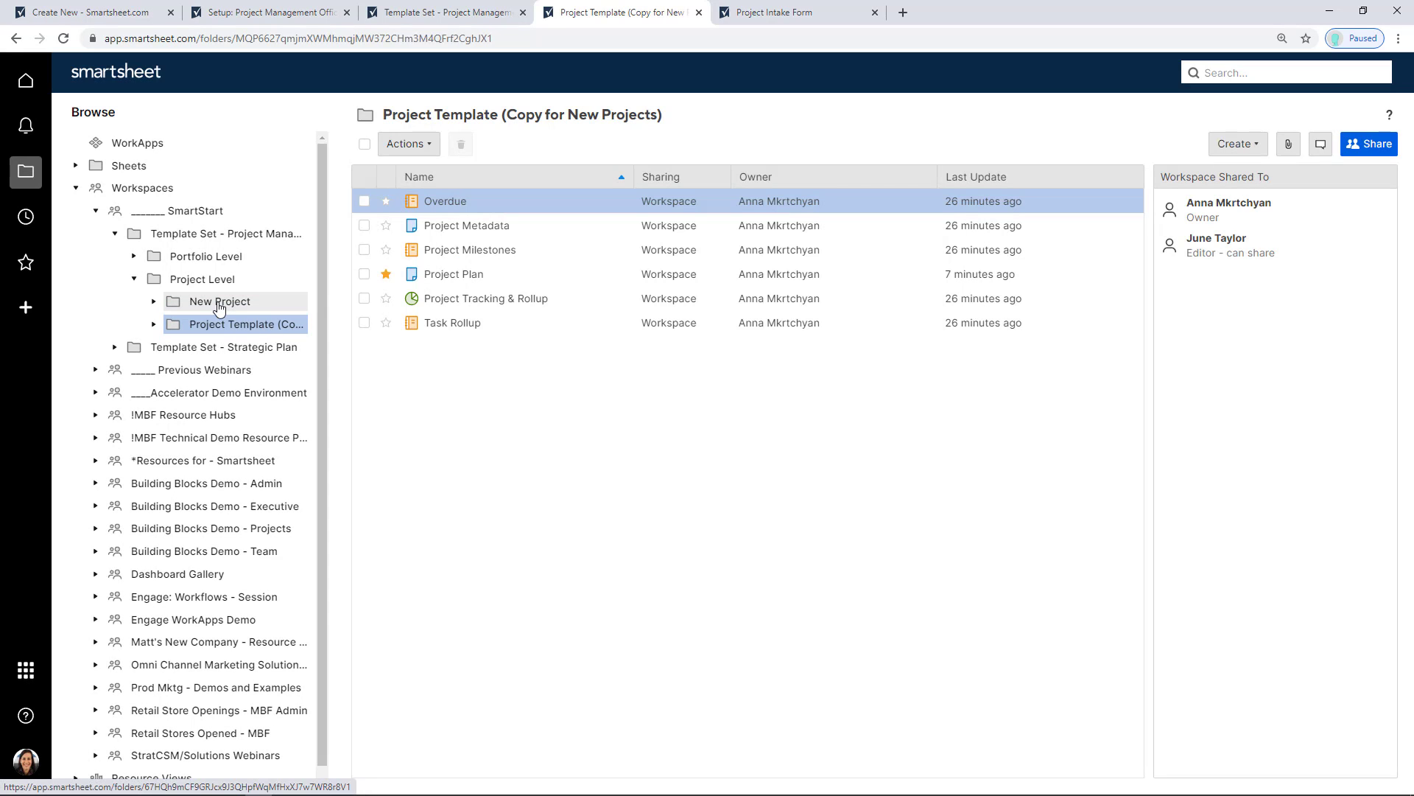
Open the New Project folder in Project Level and review the items it contains
{"action": "left_click", "coordinate": [219, 307]}
{"action": "left_click", "coordinate": [219, 307]}
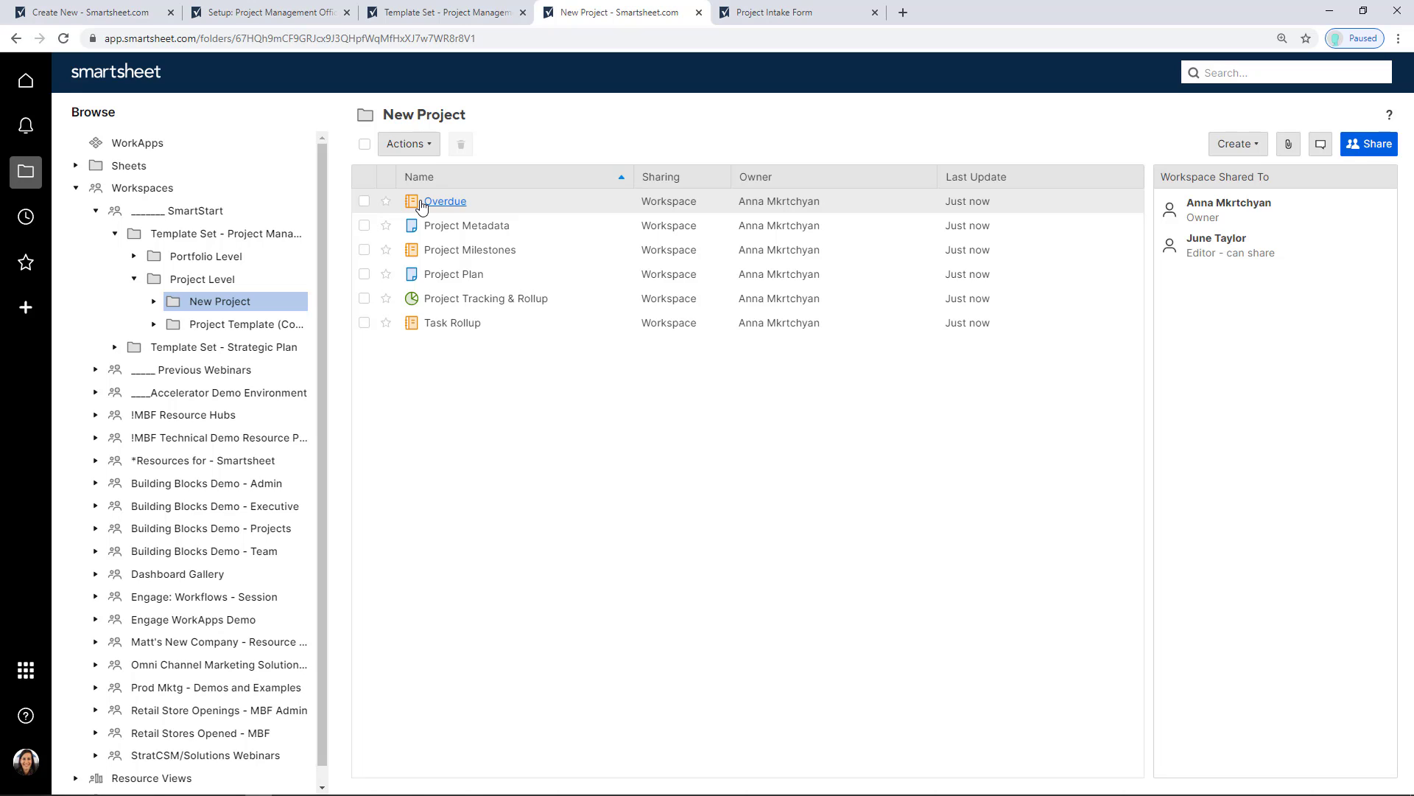
{"action": "left_click", "coordinate": [422, 206]}
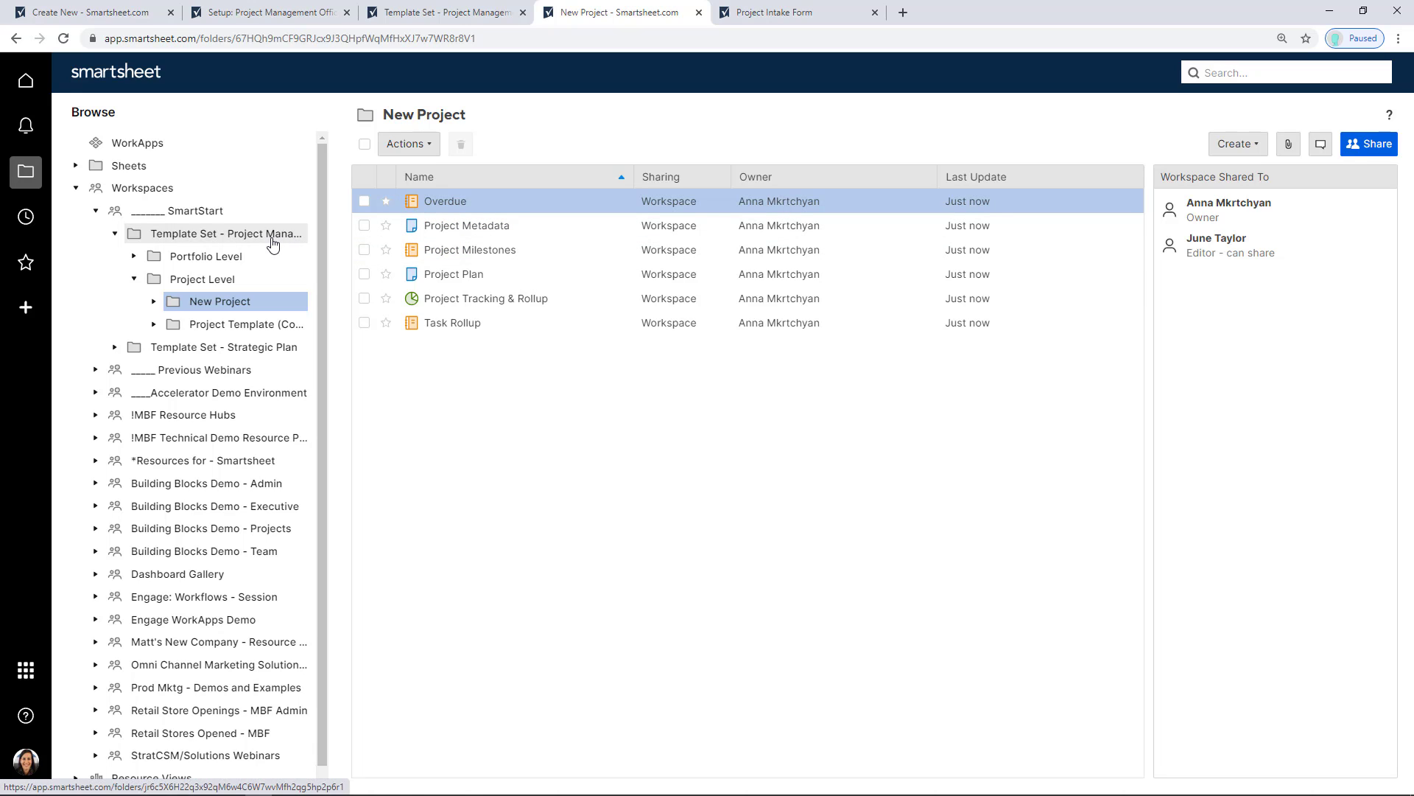
Open the Ticketing App from WorkApps and view its Program Requests Dashboard and new request form
{"action": "left_click", "coordinate": [187, 150]}
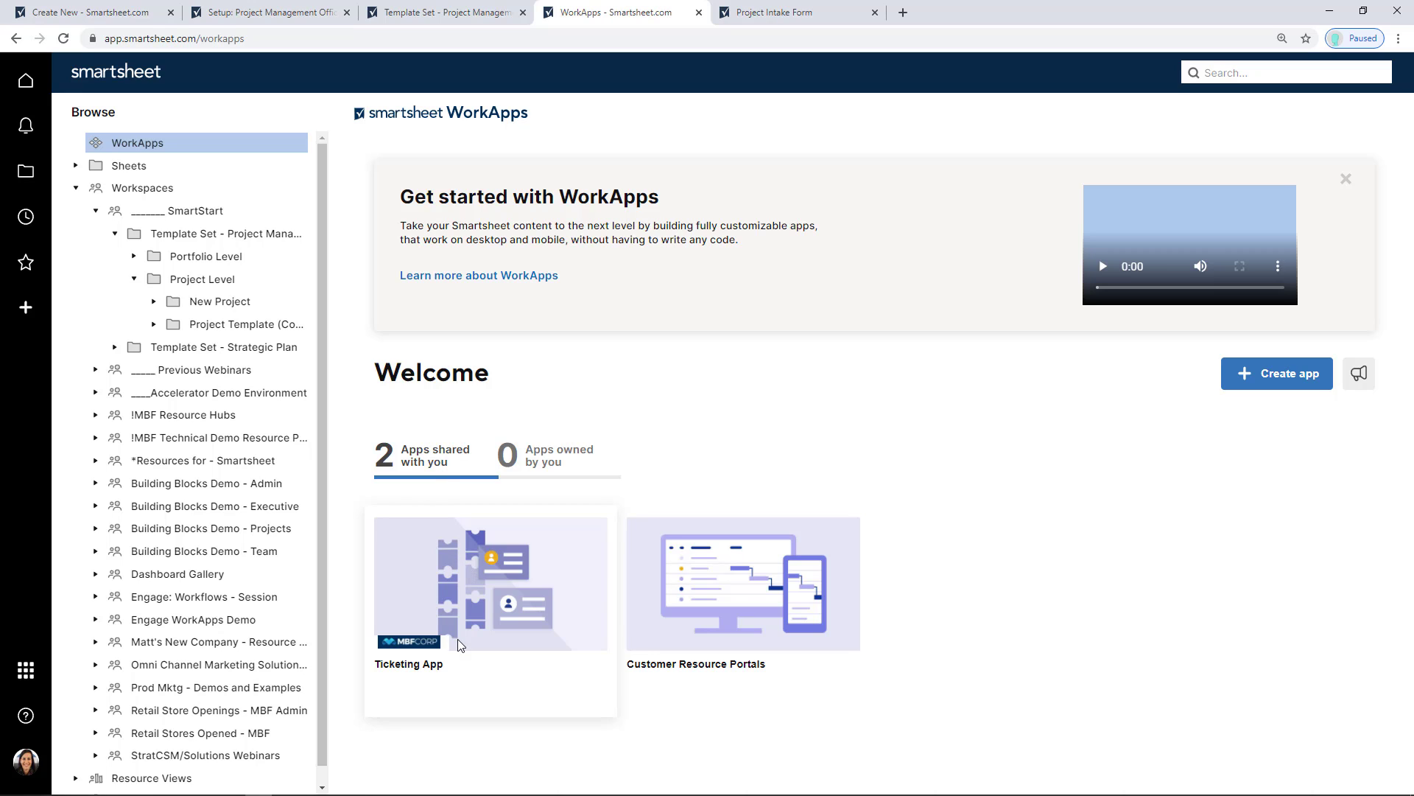
{"action": "left_click", "coordinate": [429, 672]}
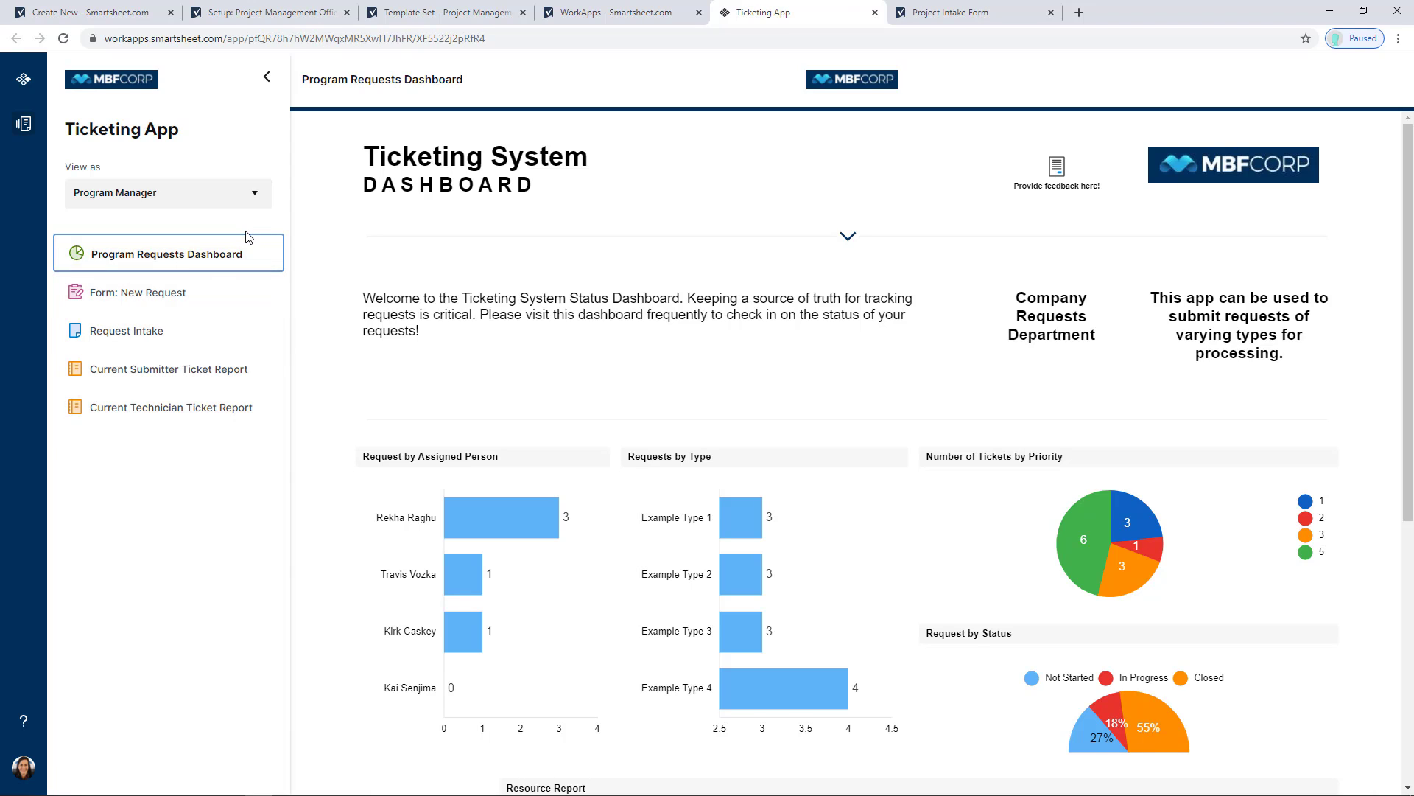
{"action": "left_click", "coordinate": [192, 299]}
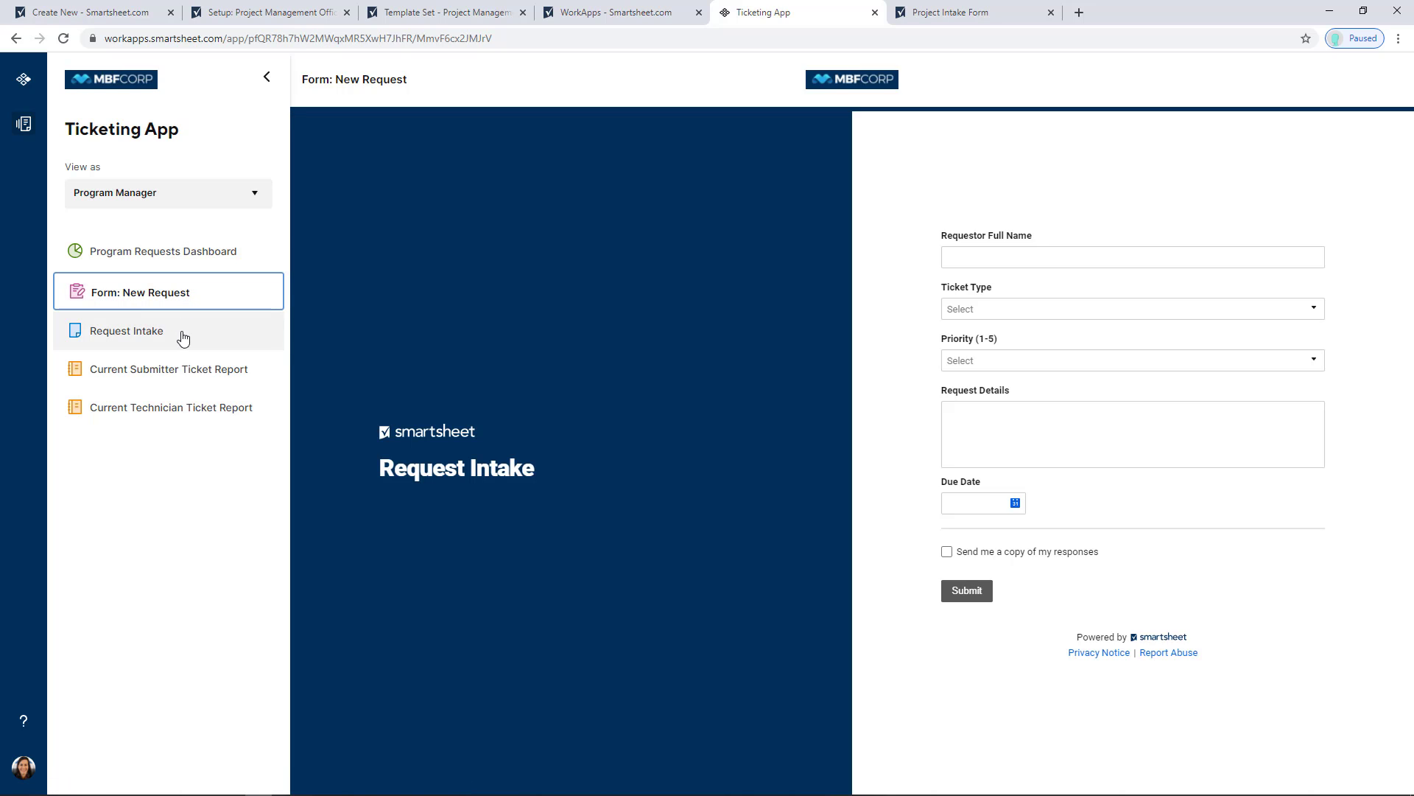
Preview the Ticketing App as the Executive role, then as the Technician role
{"action": "left_click", "coordinate": [210, 212]}
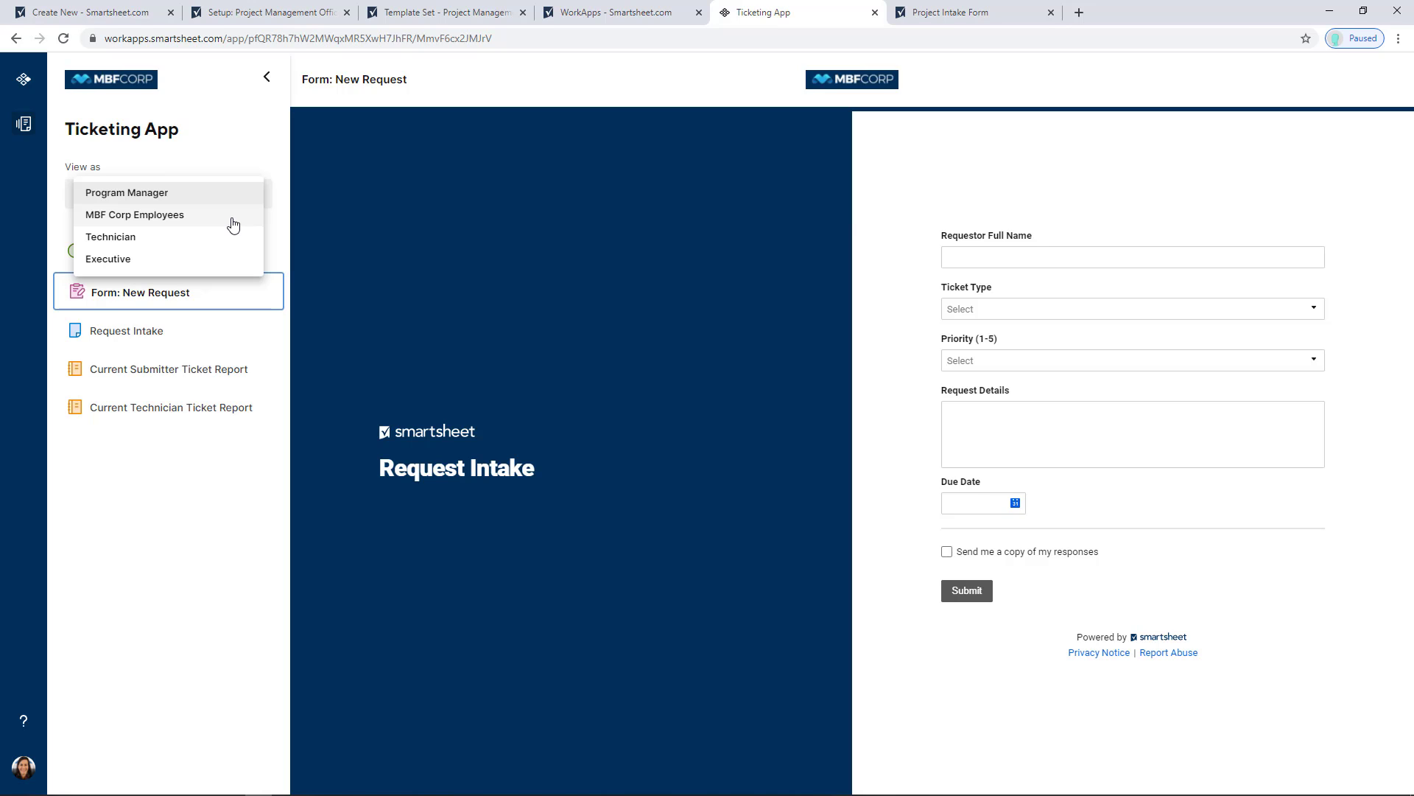
{"action": "left_click", "coordinate": [203, 260]}
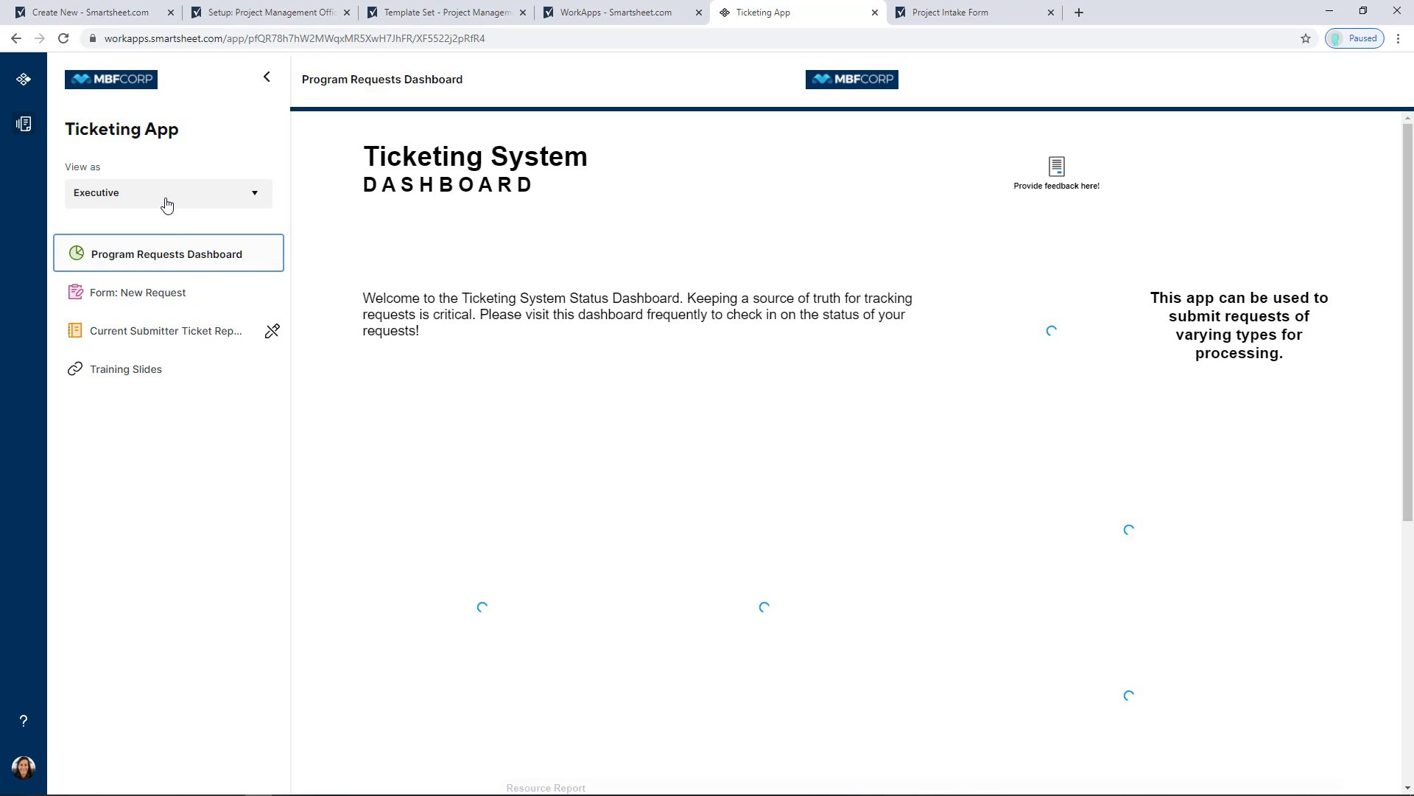
{"action": "left_click", "coordinate": [165, 202]}
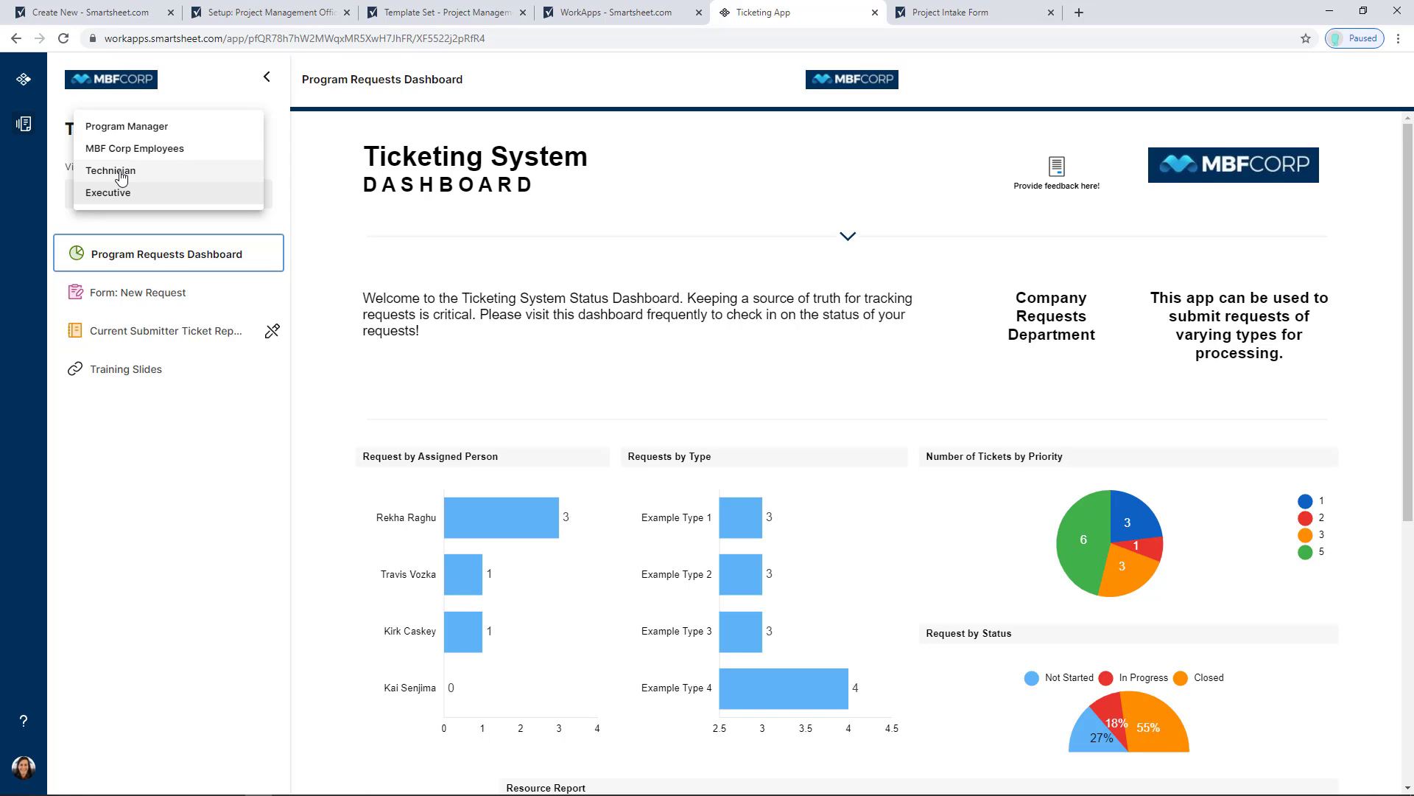
{"action": "left_click", "coordinate": [121, 174]}
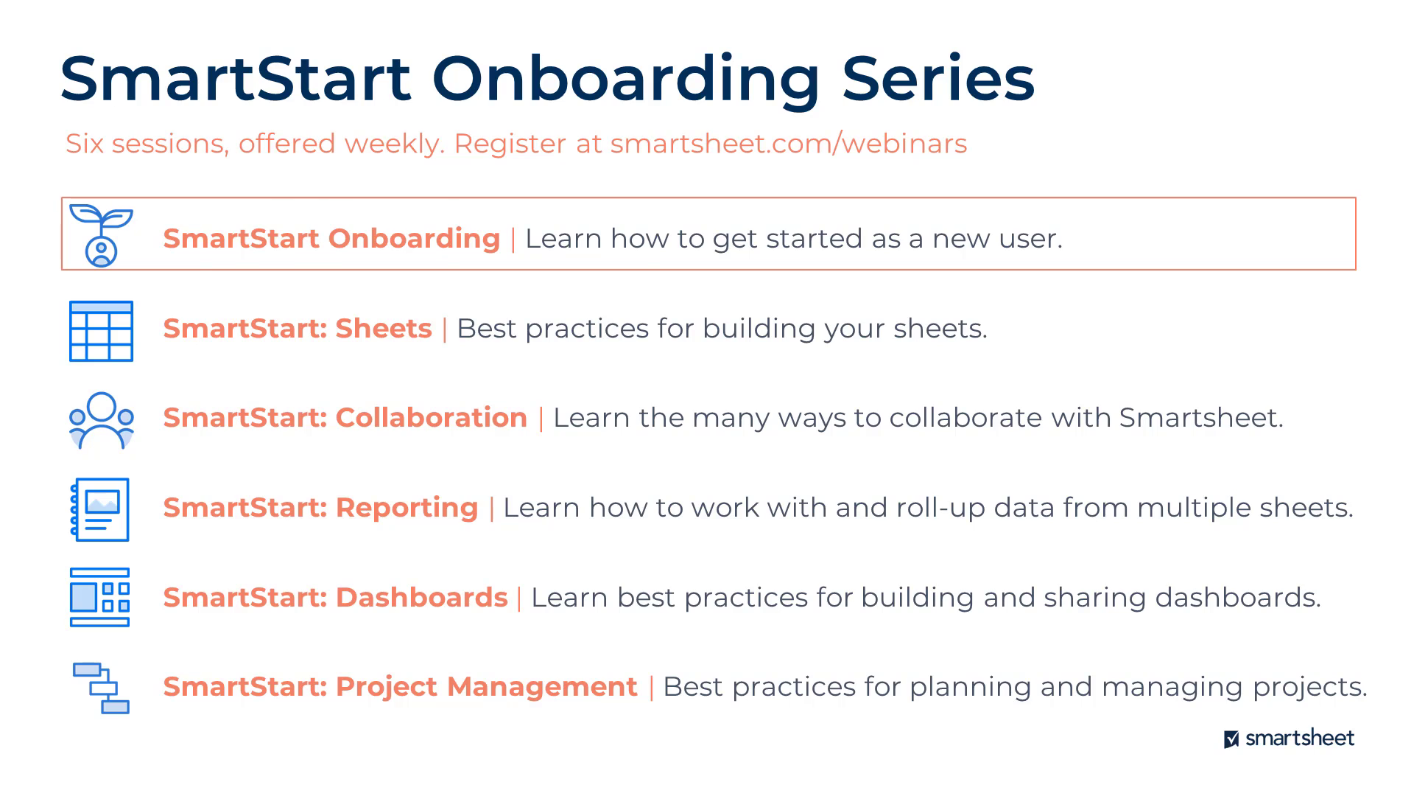
{"action": "key", "text": "Right"}
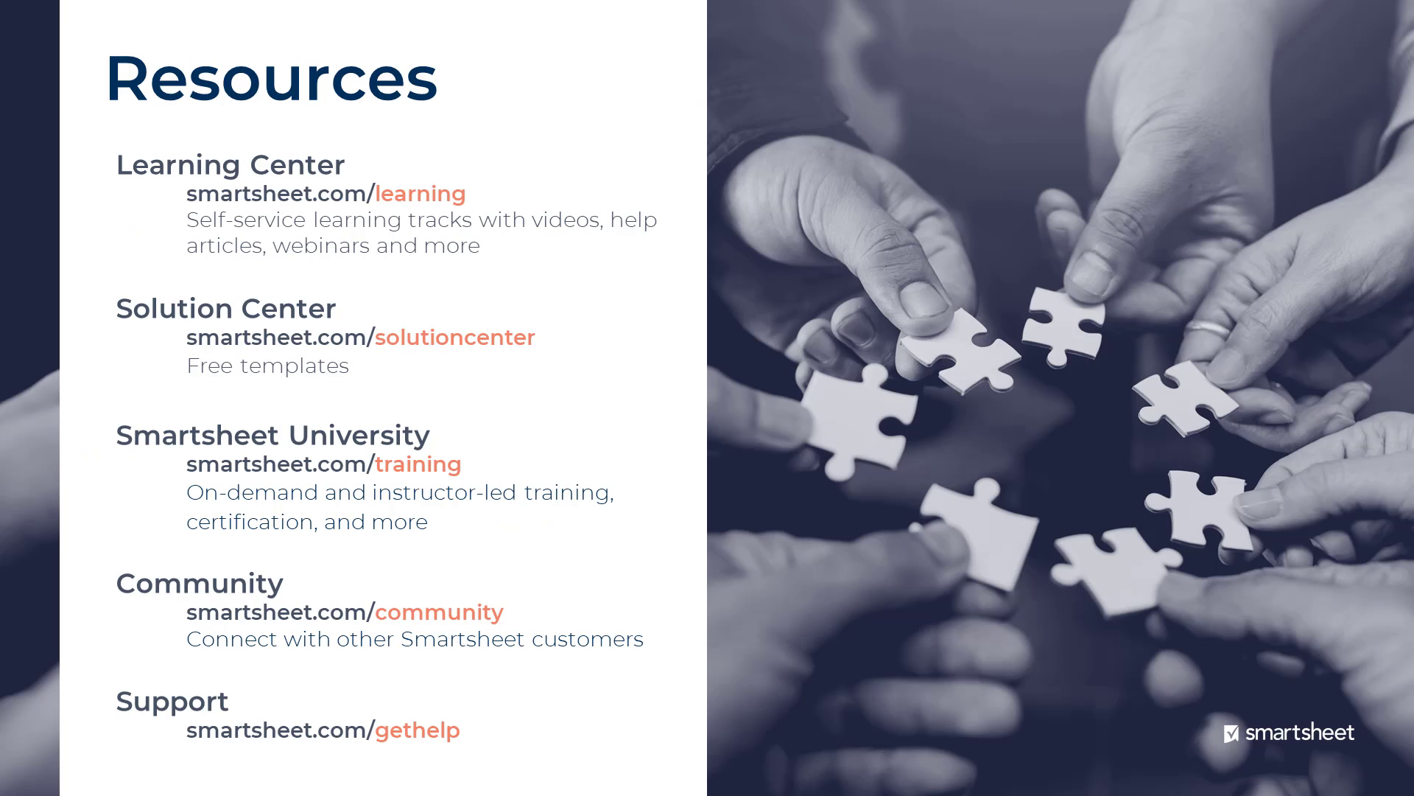